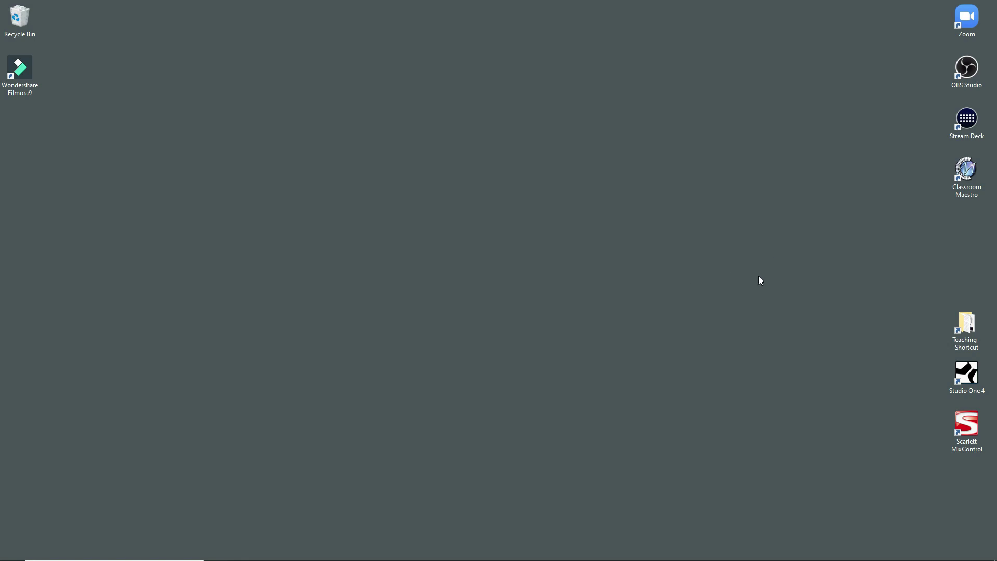
Launch OBS Studio from the desktop, then enlarge its window and centre it on screen.
double_click(973, 69)
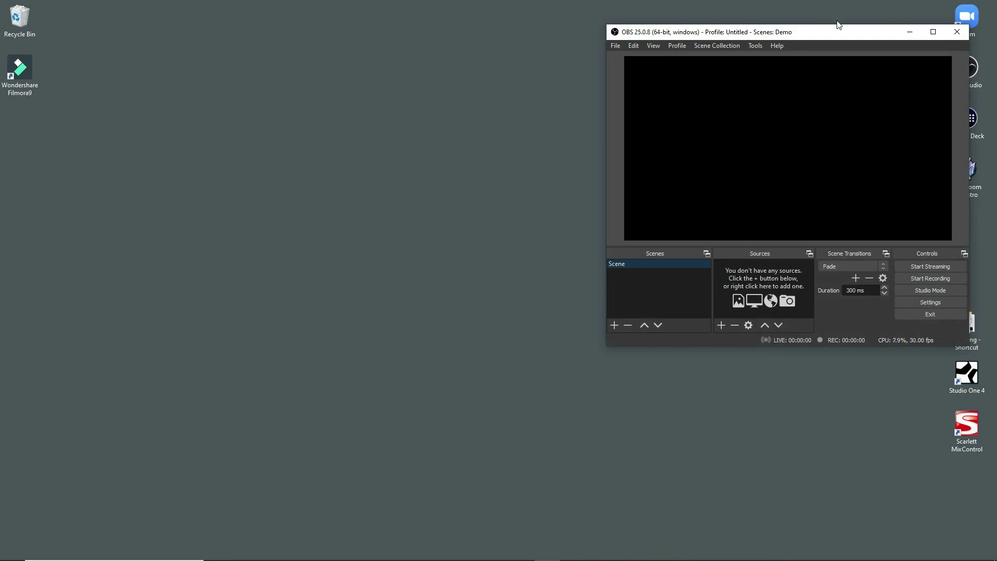
left_click_drag(837, 32, 346, 42)
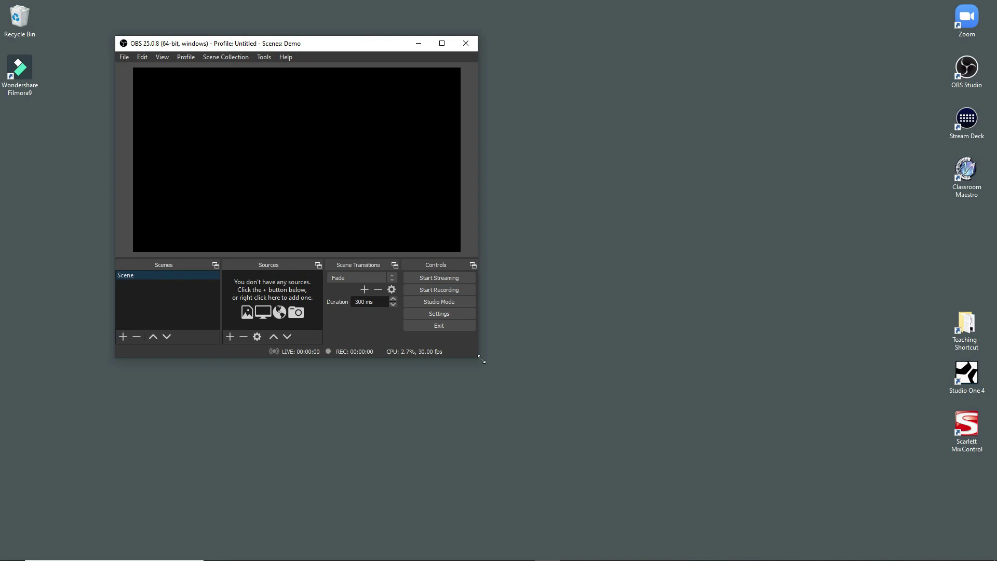
left_click_drag(481, 359, 696, 465)
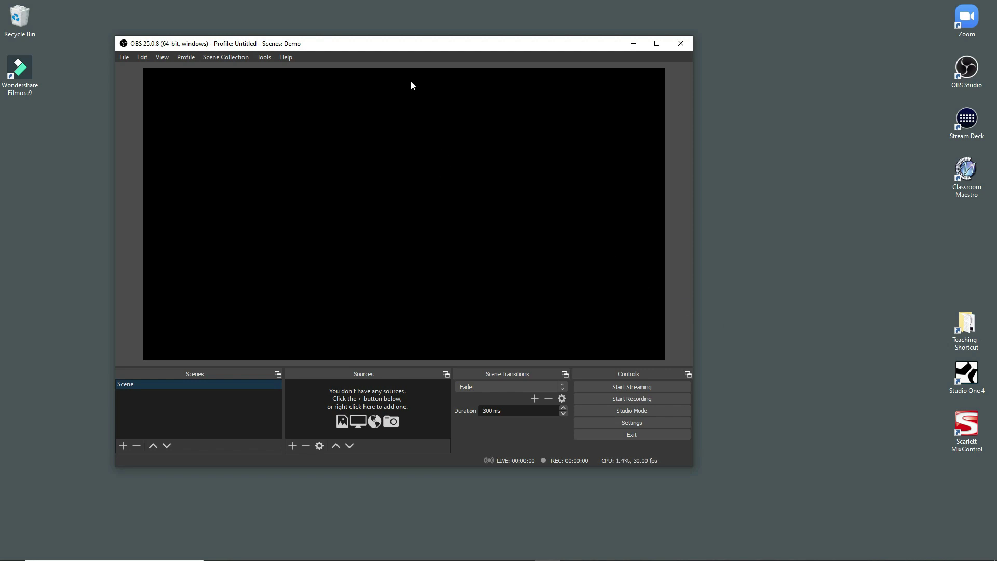
left_click_drag(401, 44, 506, 31)
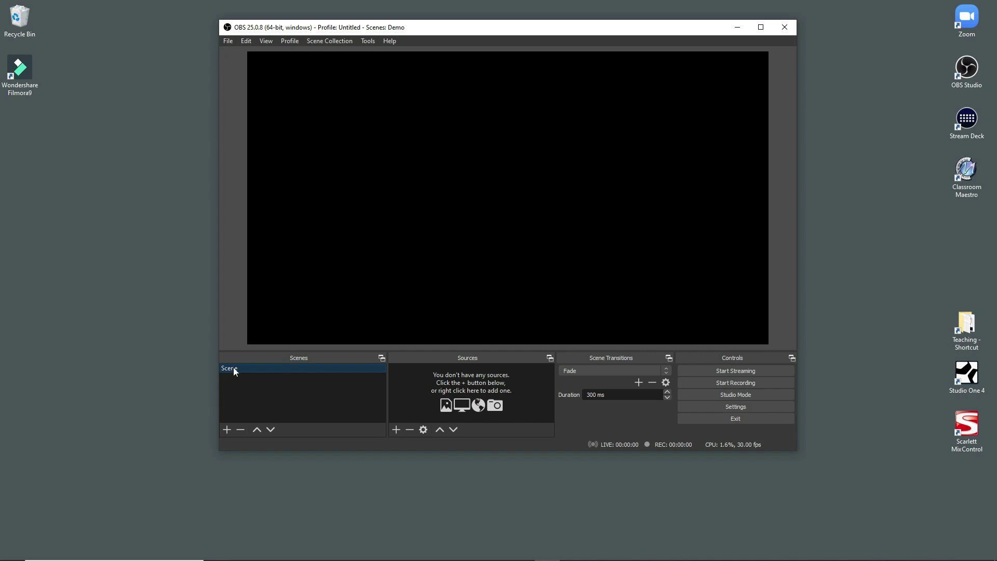
Rename the default scene to Front.
right_click(272, 368)
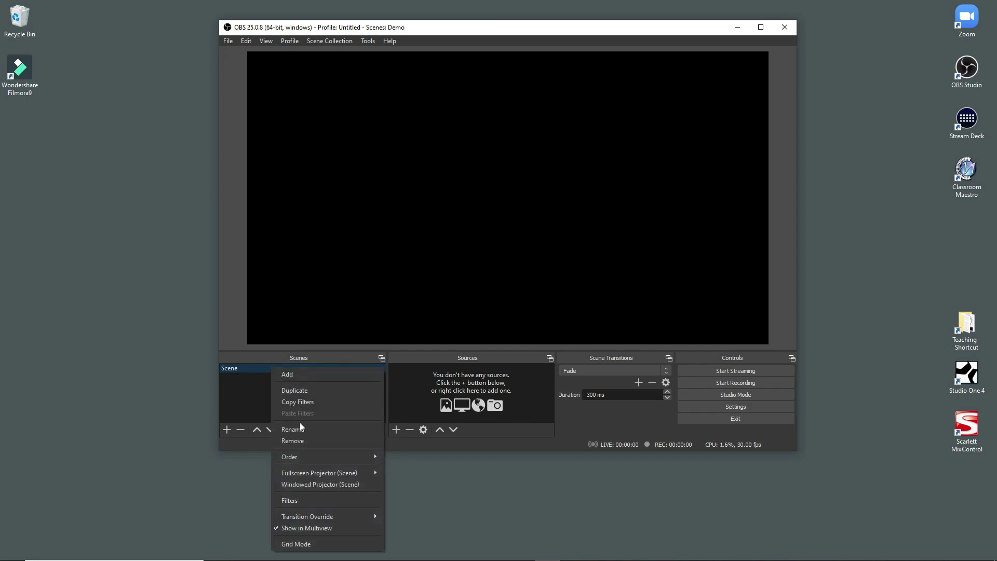
left_click(333, 433)
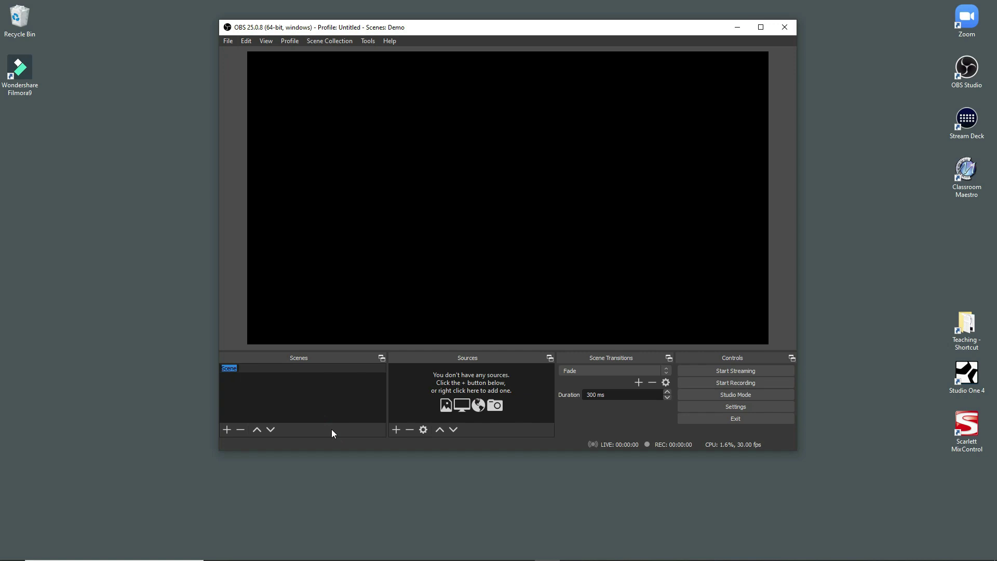
type("Front")
key("Return")
Bring up the list of source types under Sources.
left_click(397, 429)
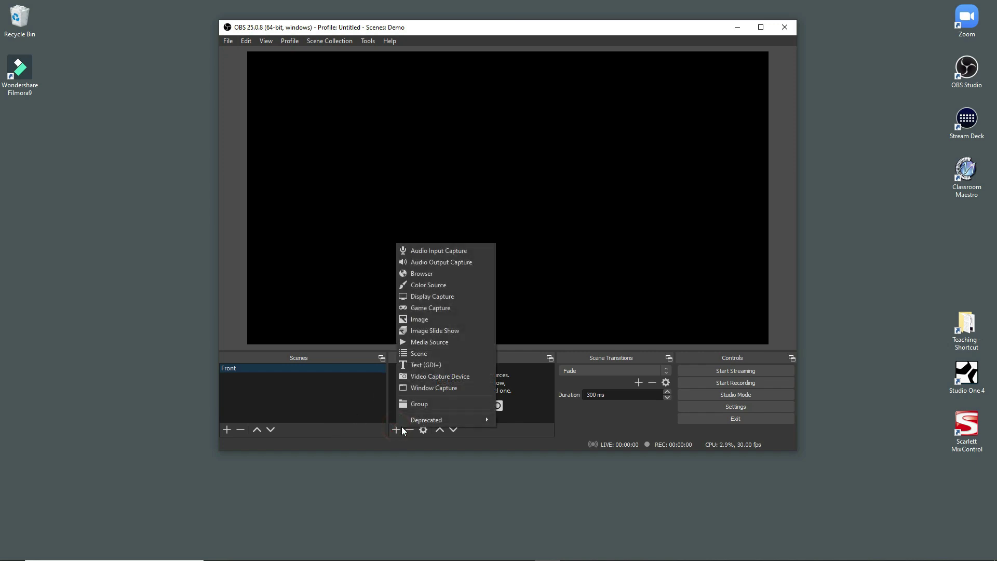
left_click(519, 306)
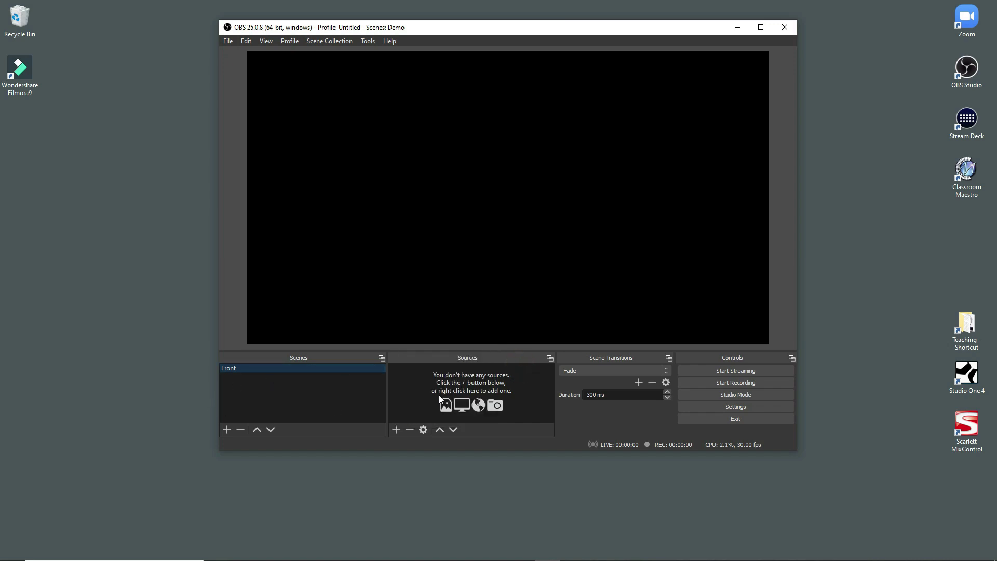
left_click(395, 430)
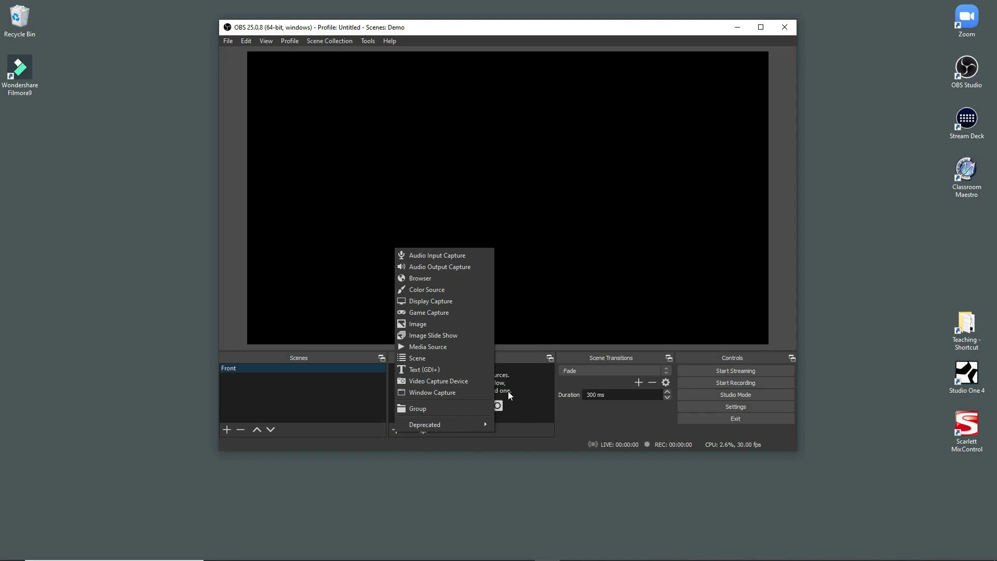
Add a Video Capture Device named Logitech Webcam using the HD Pro Webcam C920, then enlarge it.
left_click(456, 381)
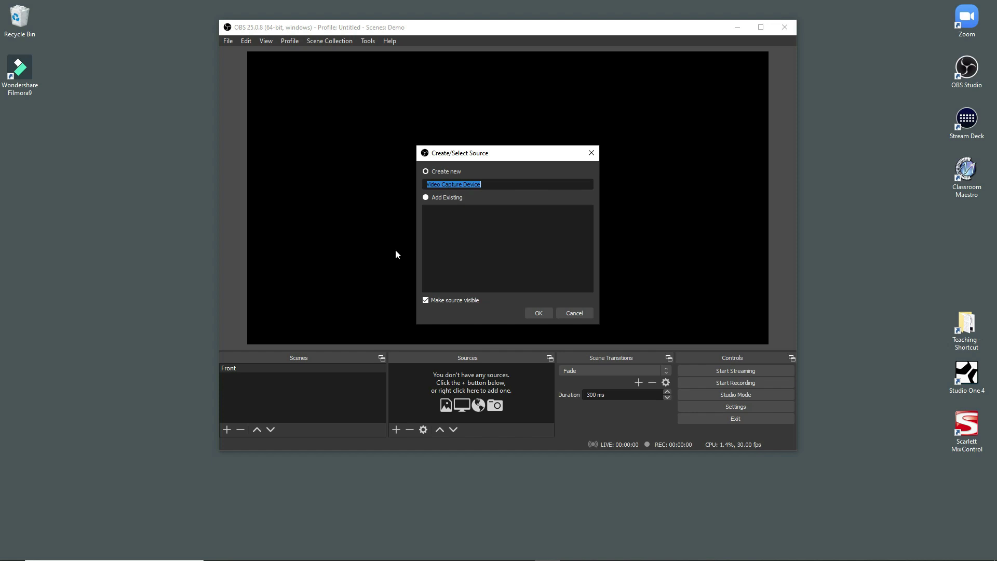
type("Logitech Webcam")
left_click(536, 313)
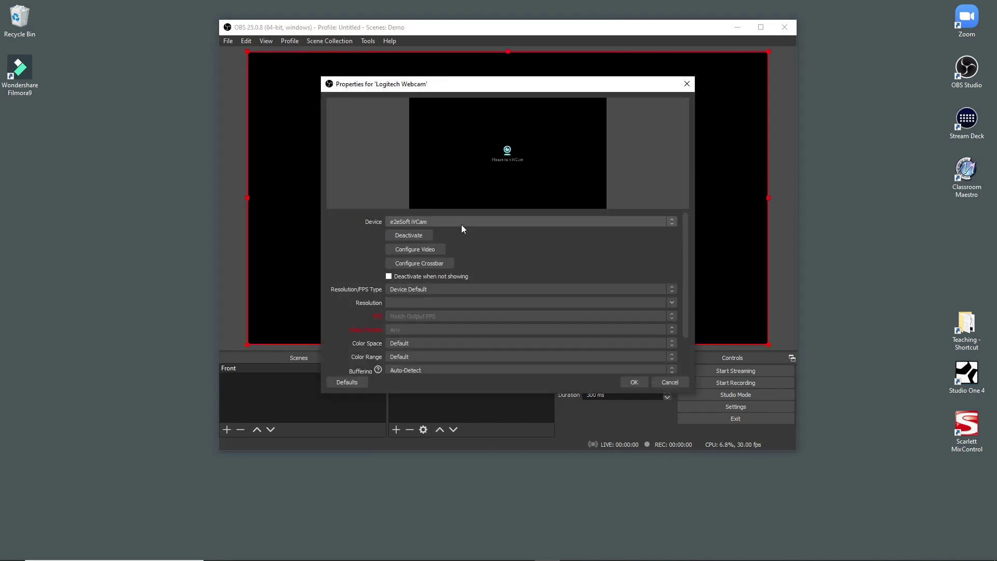
left_click(462, 222)
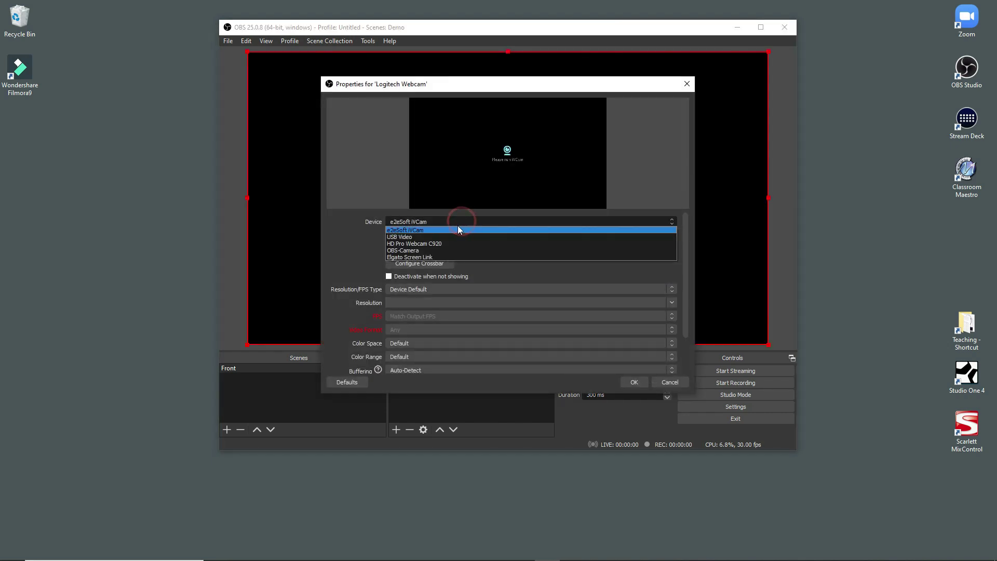
left_click(405, 244)
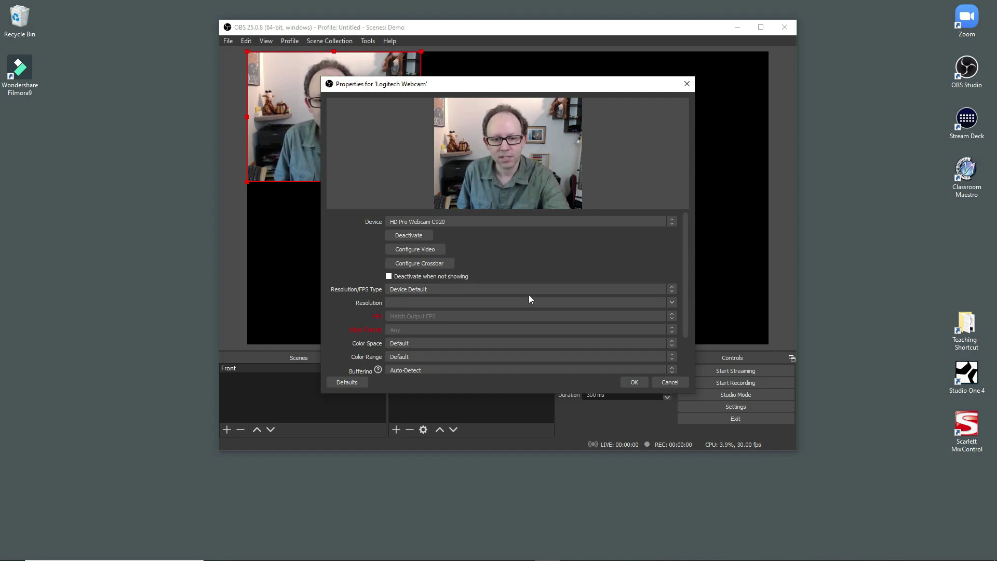
left_click(633, 382)
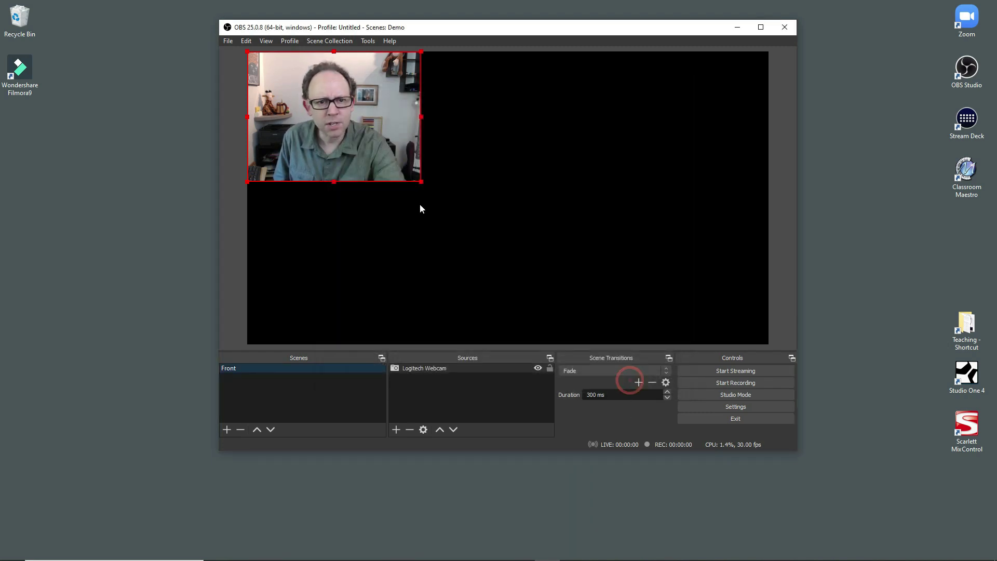
left_click_drag(406, 156, 569, 268)
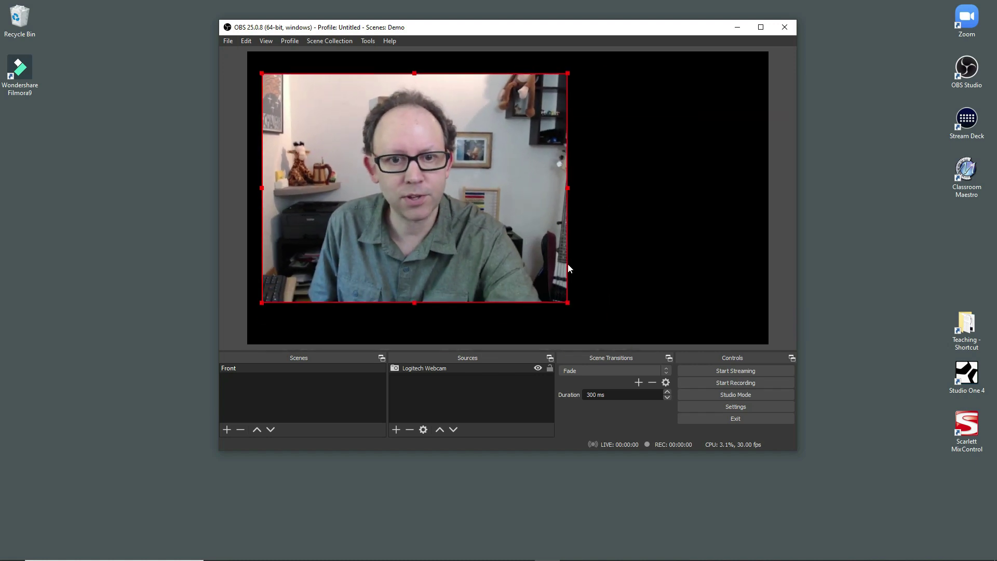
Set the Logitech Webcam's Resolution/FPS Type to Custom with 1920x1080 resolution.
right_click(410, 191)
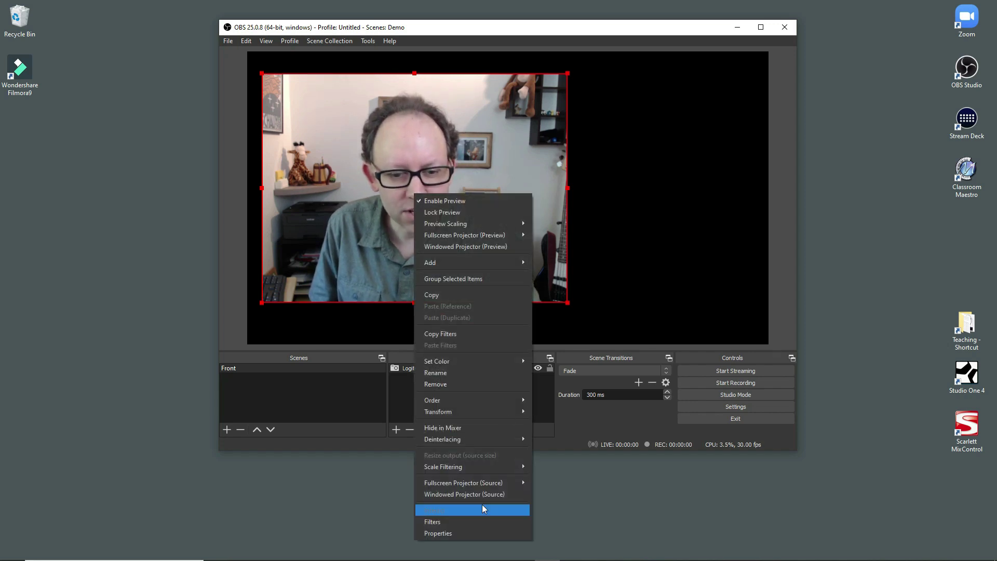
left_click(476, 533)
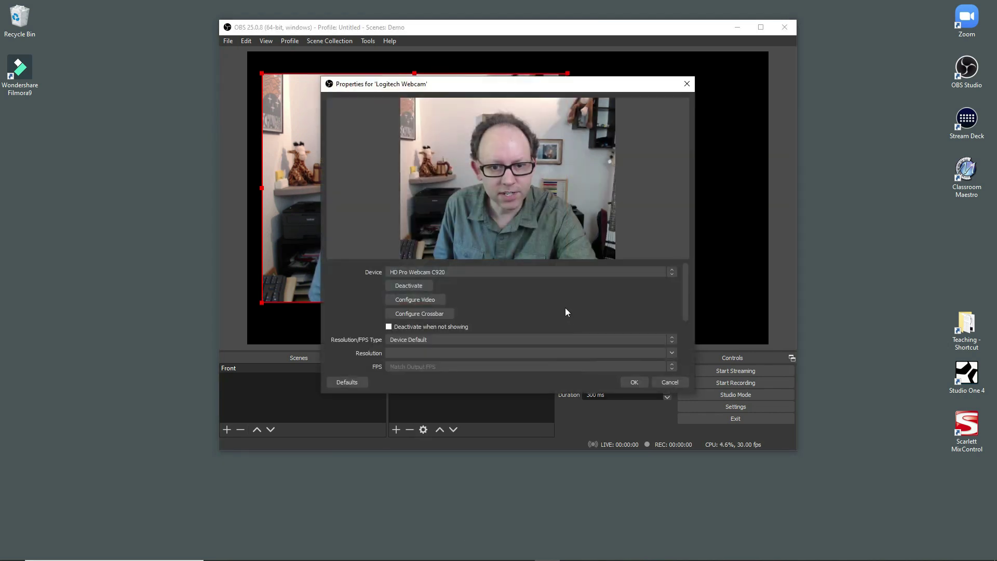
left_click(438, 299)
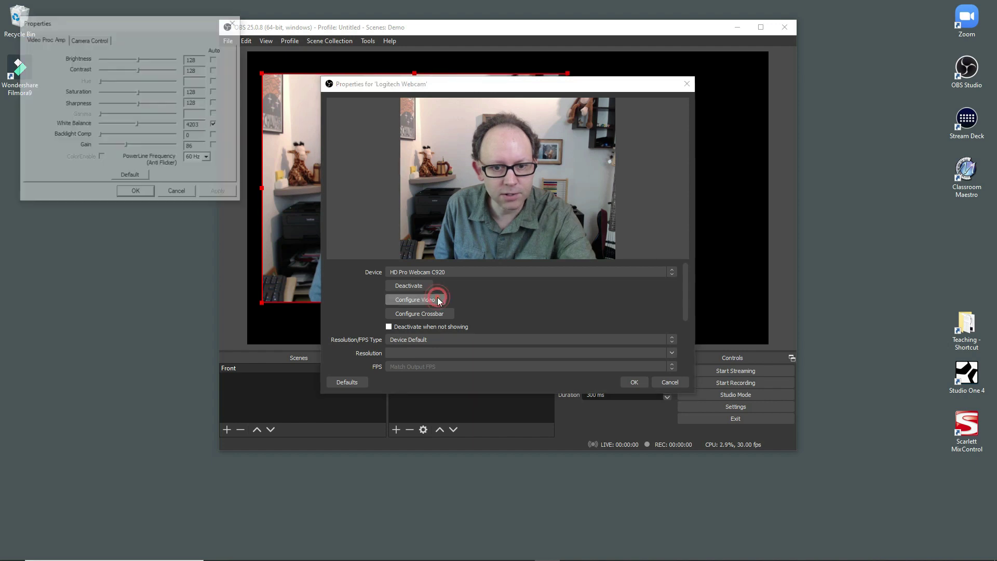
left_click(177, 192)
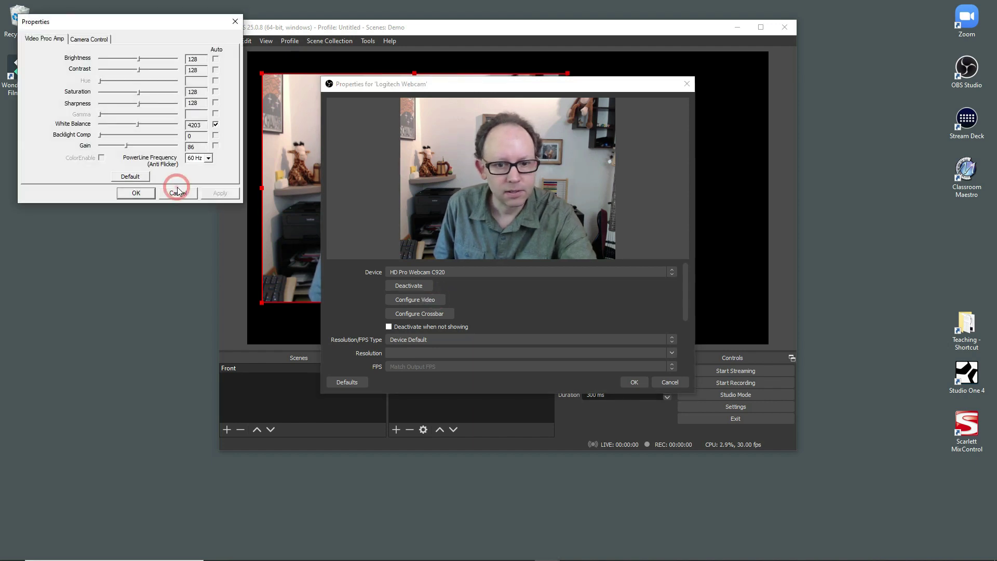
left_click(425, 340)
left_click(421, 353)
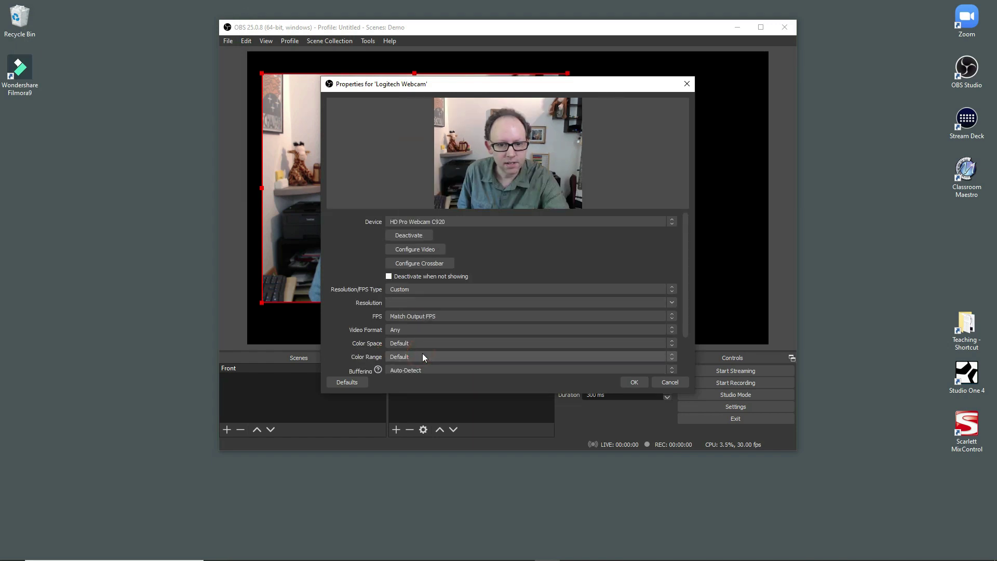
left_click(462, 305)
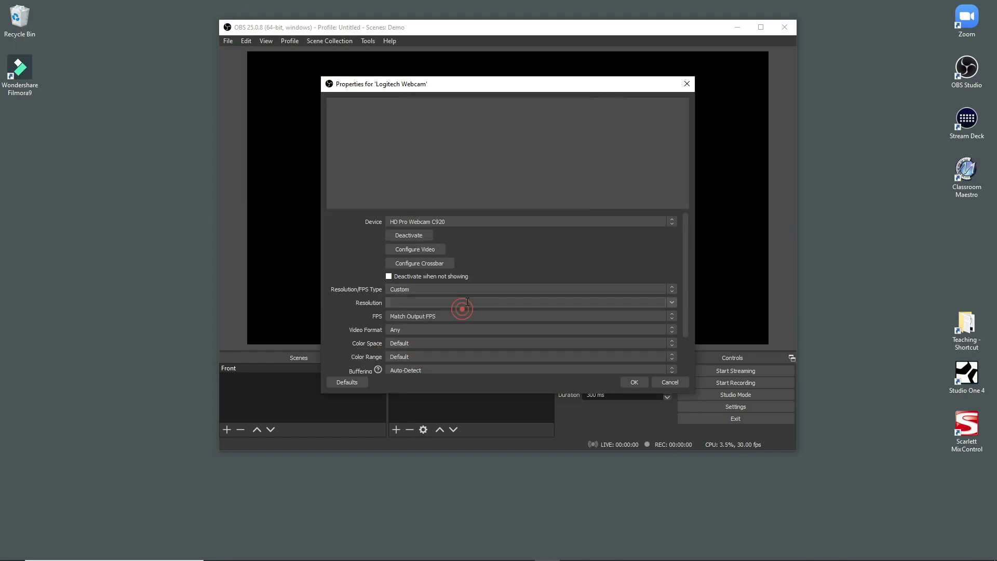
left_click(672, 302)
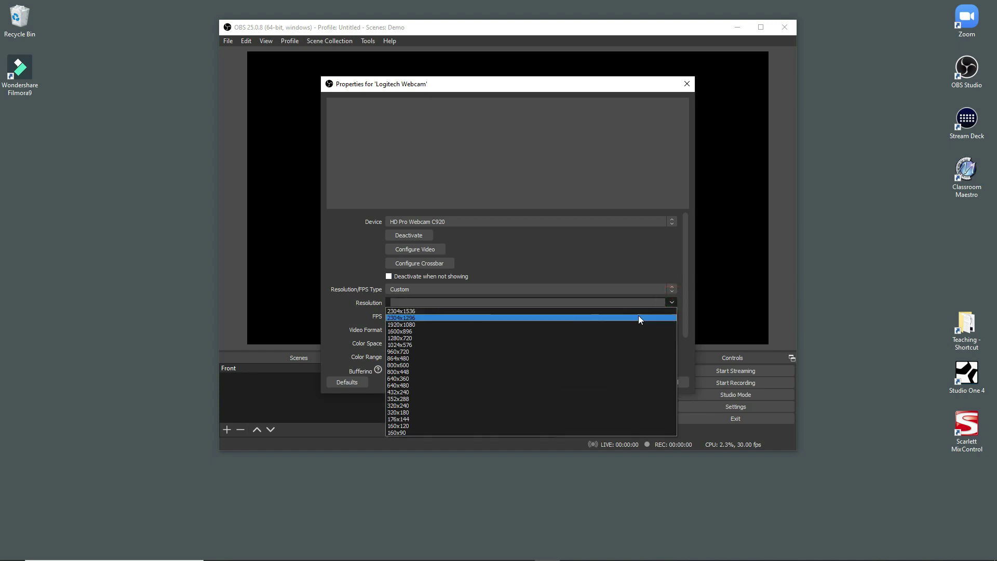
left_click(591, 325)
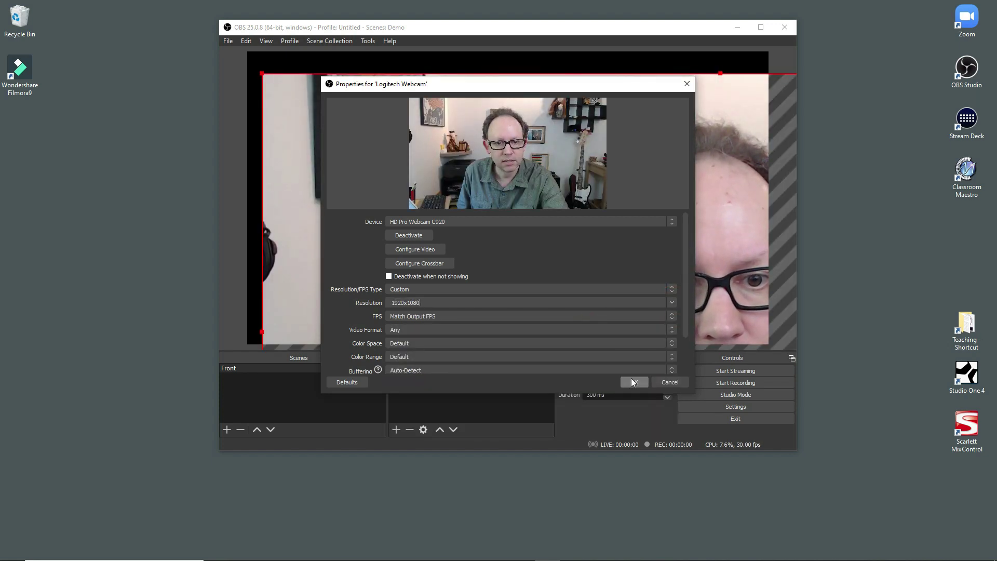
left_click(632, 379)
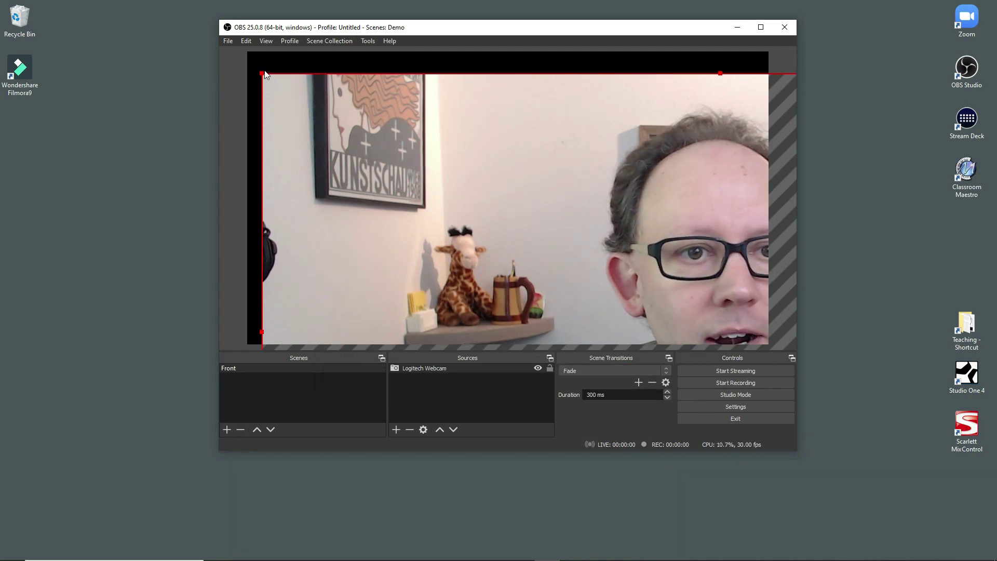
Resize and position the webcam image so it fills the whole canvas.
left_click_drag(262, 74, 608, 323)
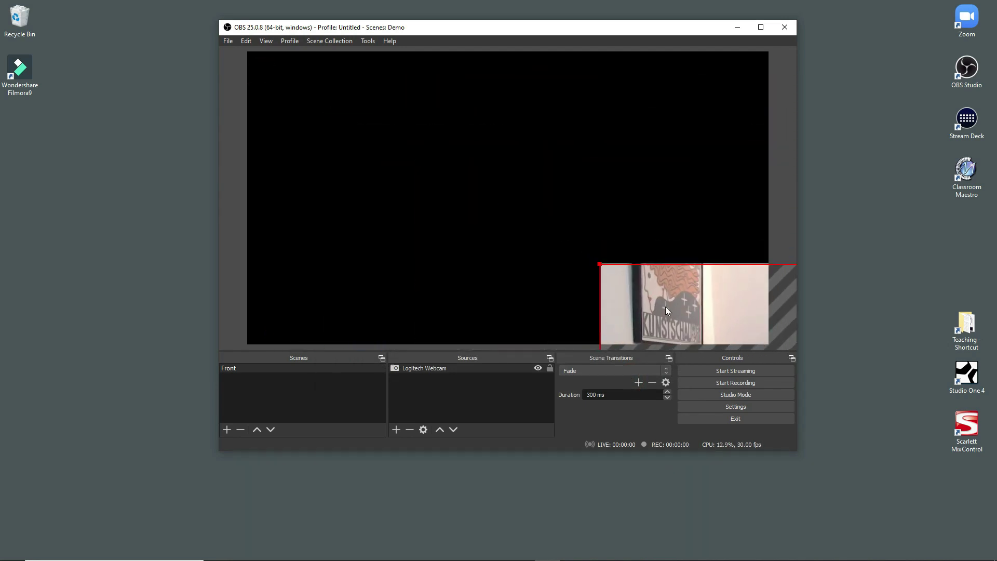
left_click_drag(667, 307, 477, 238)
left_click_drag(584, 262, 354, 106)
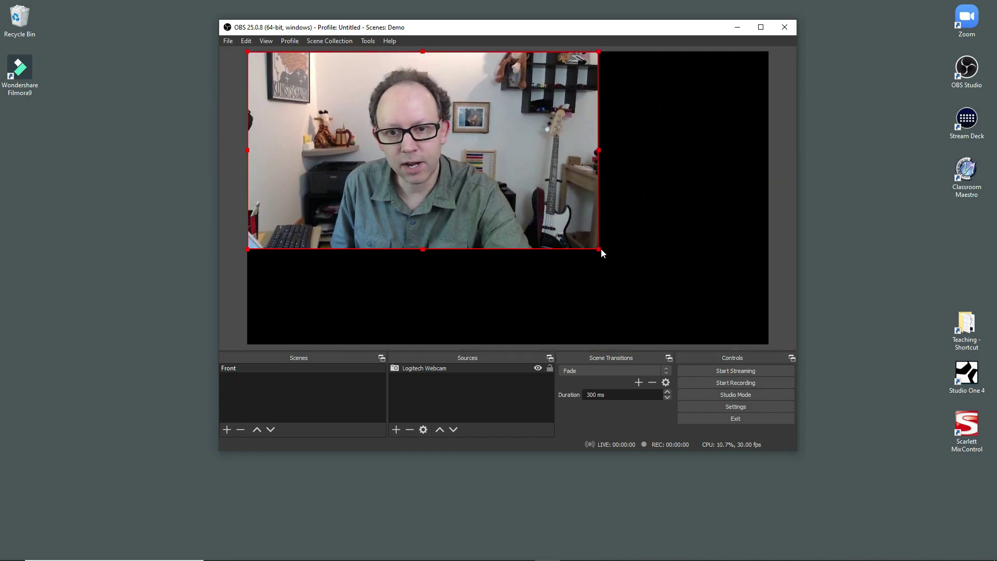
left_click_drag(600, 250, 744, 346)
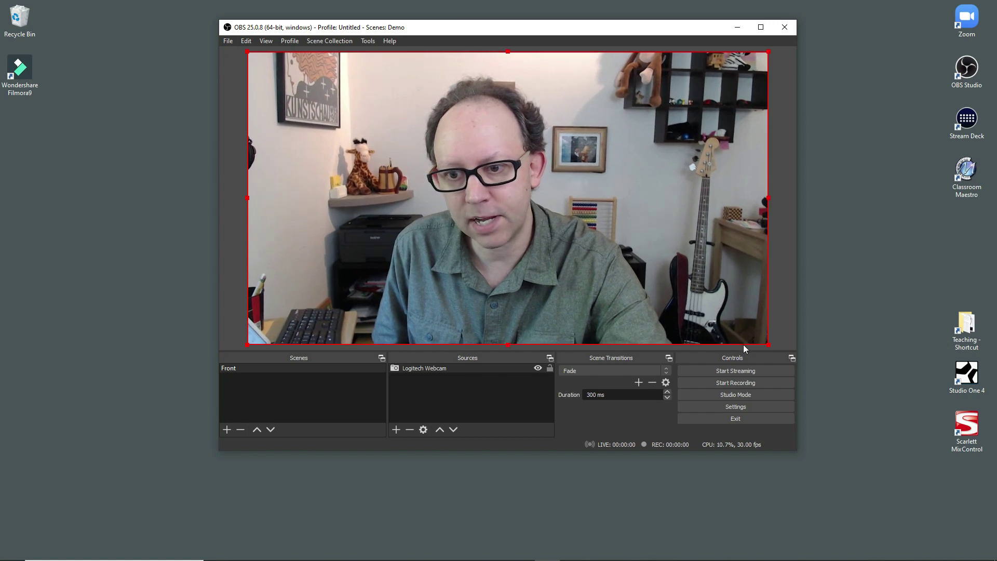
Add a new Image source named Image to the Front scene.
left_click(233, 161)
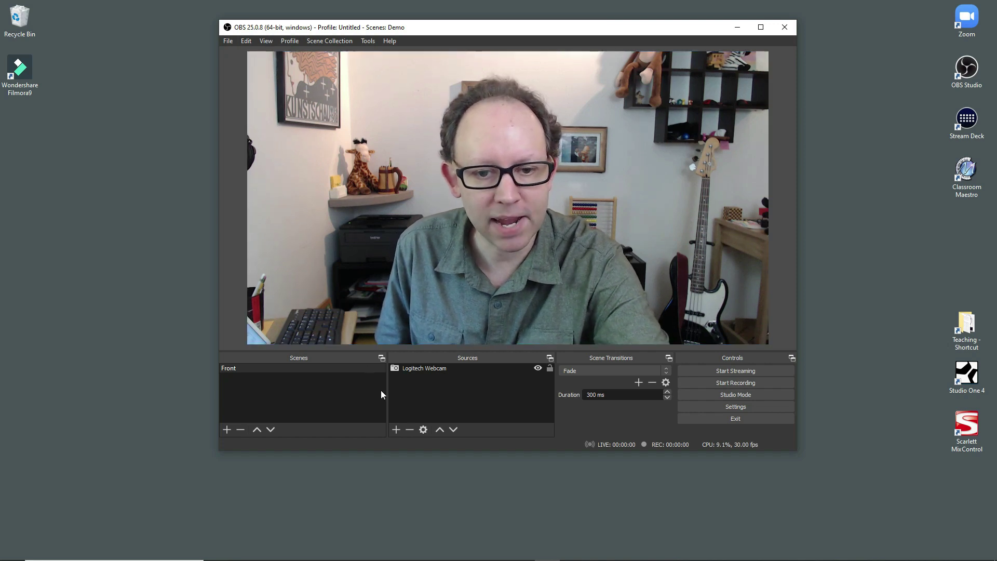
left_click(395, 429)
mouse_move(429, 421)
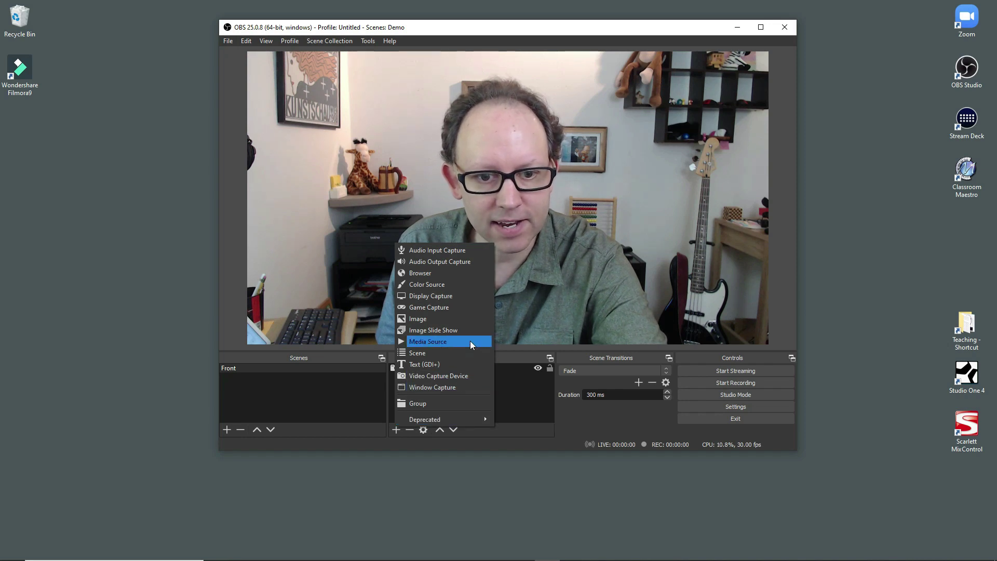
left_click(439, 319)
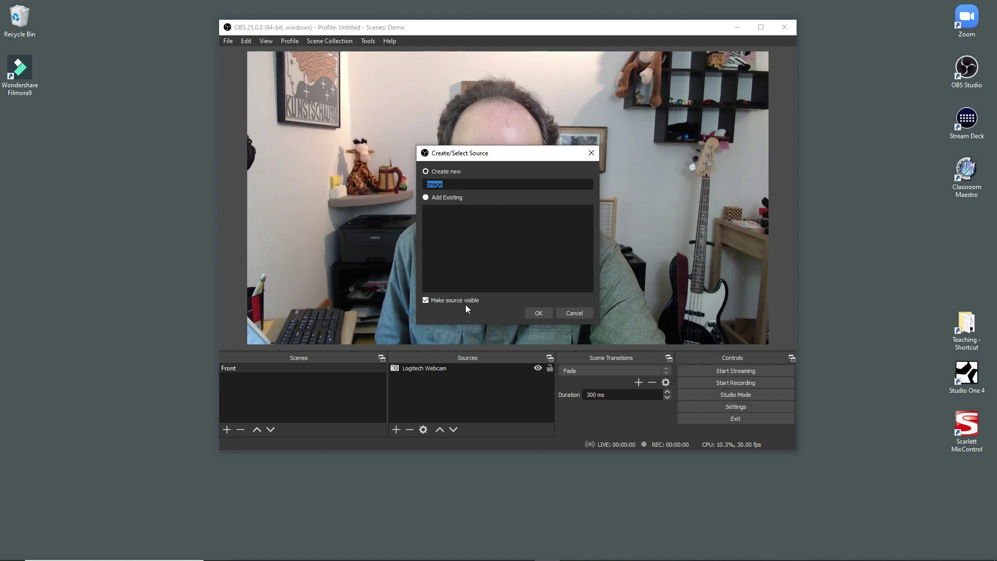
left_click(532, 313)
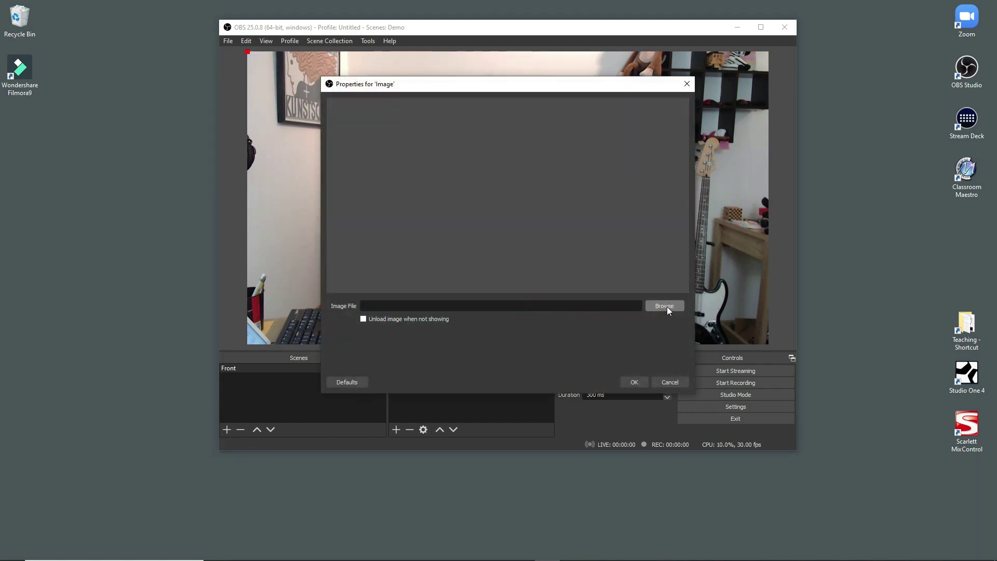
Load sifford music logo from OneDrive > Spelcrum > Teaching > Online Assets into the image source.
left_click(666, 307)
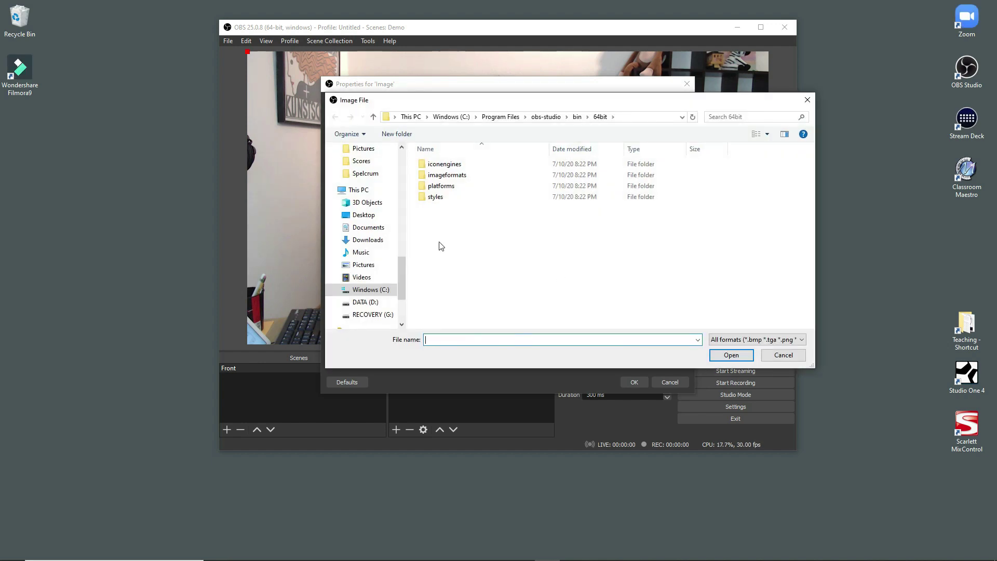
scroll(355, 255, "down", 2)
scroll(355, 255, "up", 4)
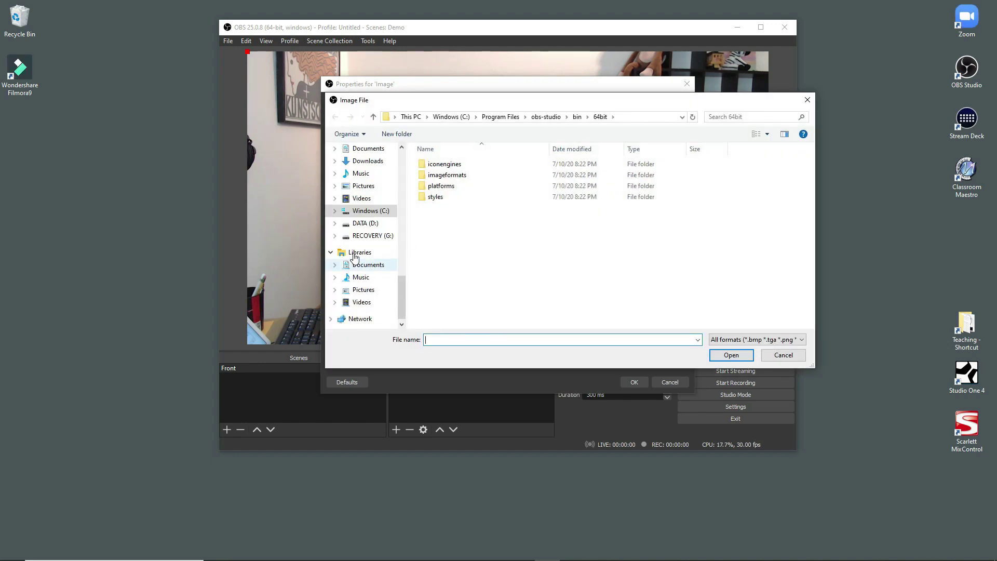
left_click(371, 225)
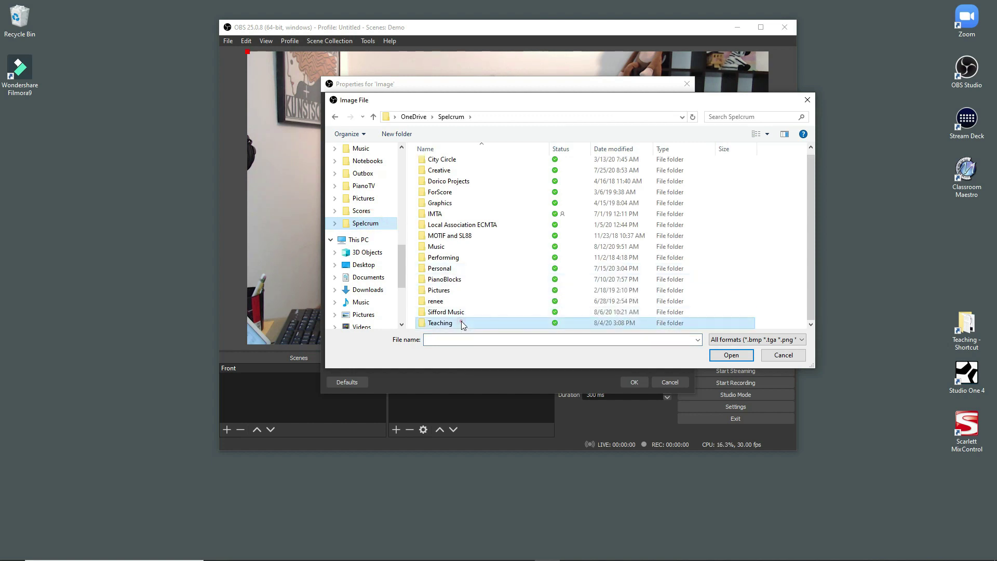
double_click(465, 322)
scroll(479, 287, "down", 2)
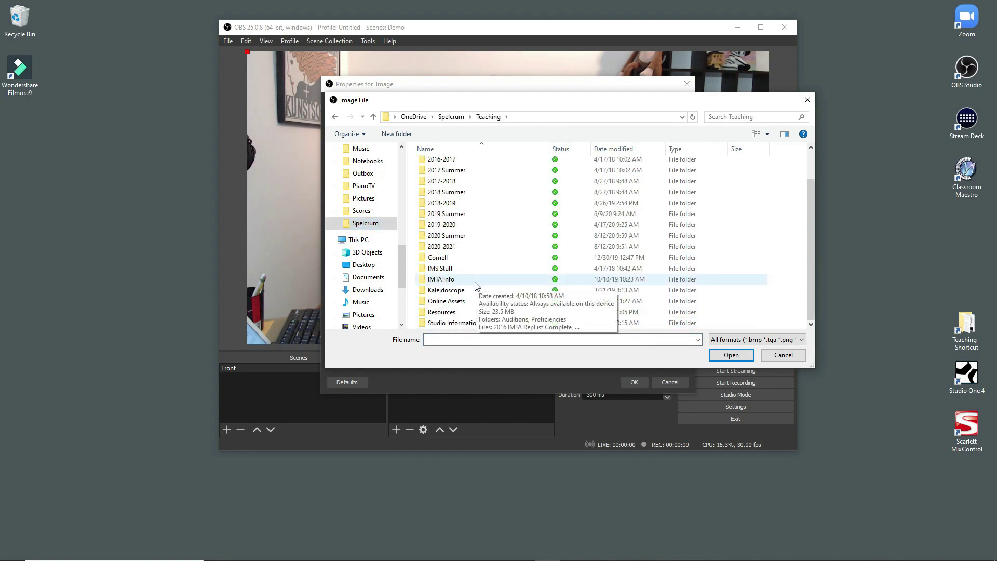
double_click(457, 301)
left_click(479, 198)
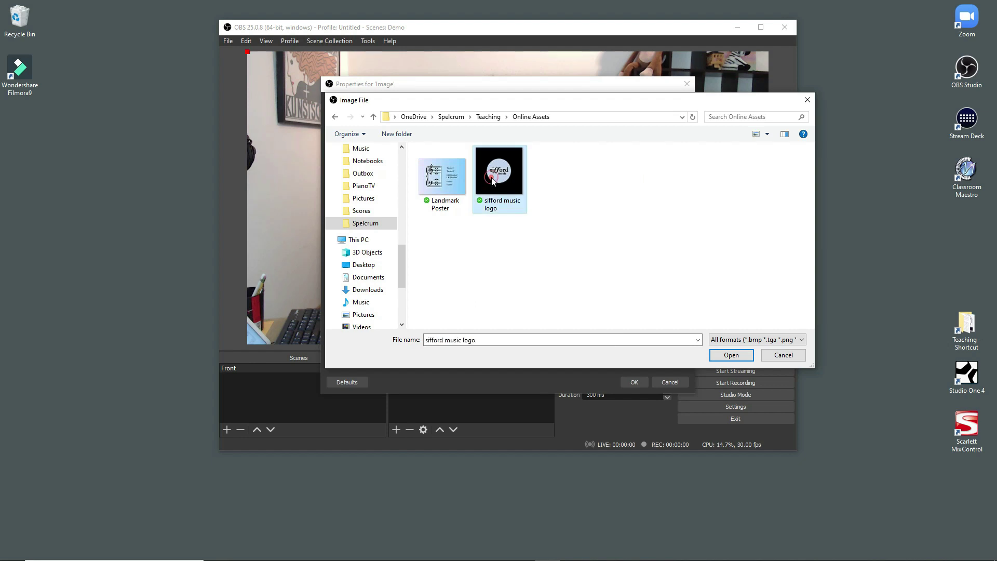
left_click(724, 357)
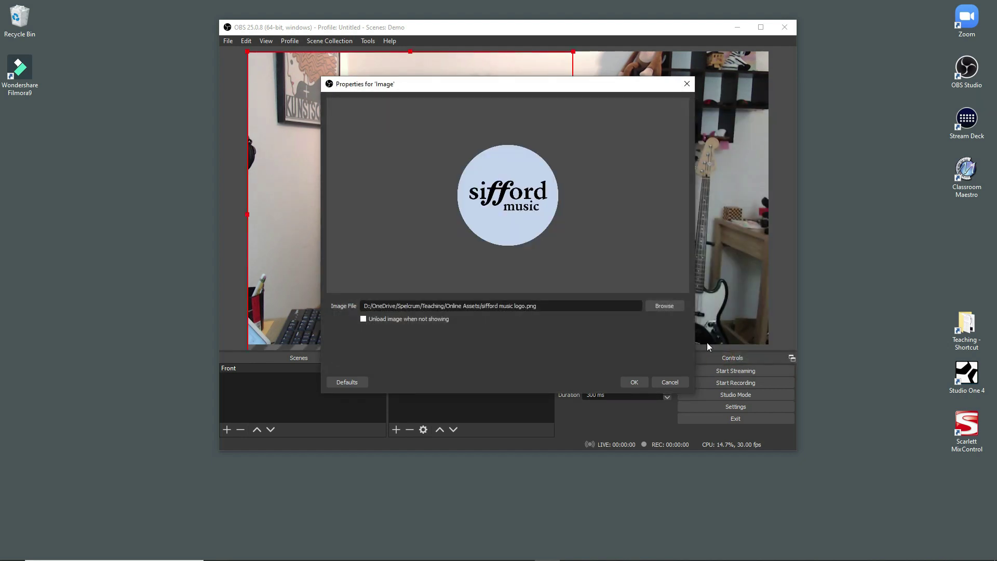
Shrink the sifford music logo and place it in the webcam's bottom-right corner.
left_click(635, 381)
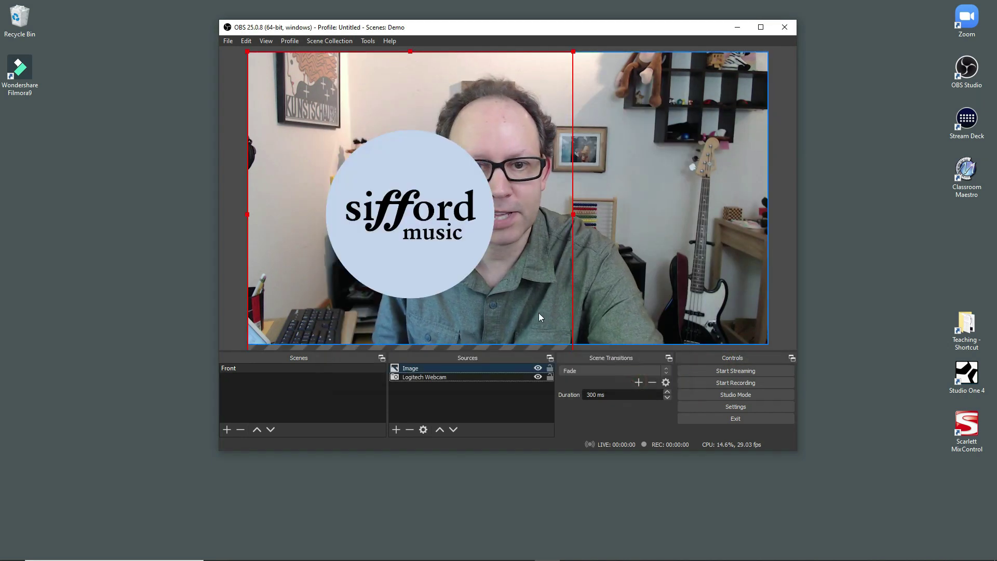
left_click_drag(538, 291, 643, 315)
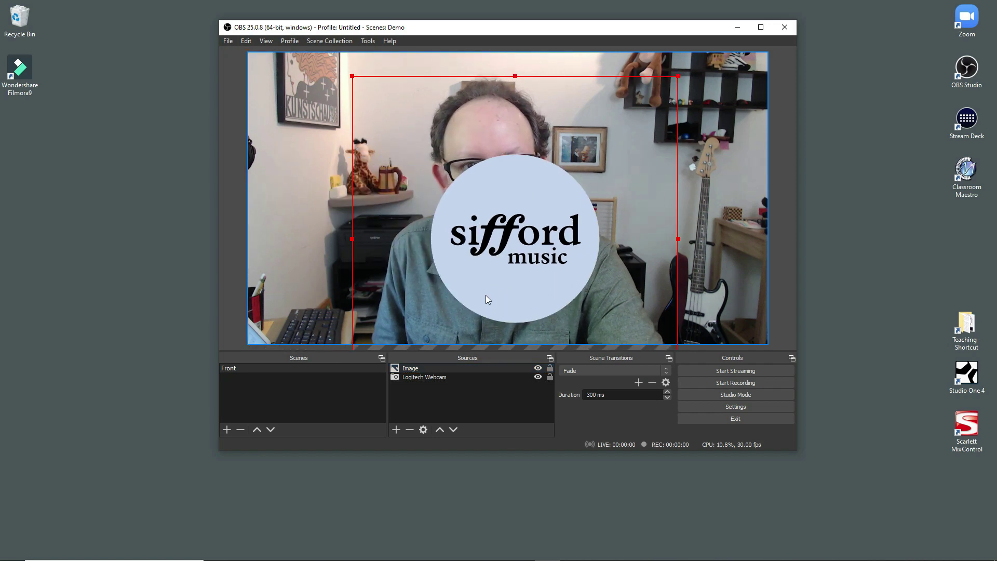
left_click_drag(353, 76, 684, 271)
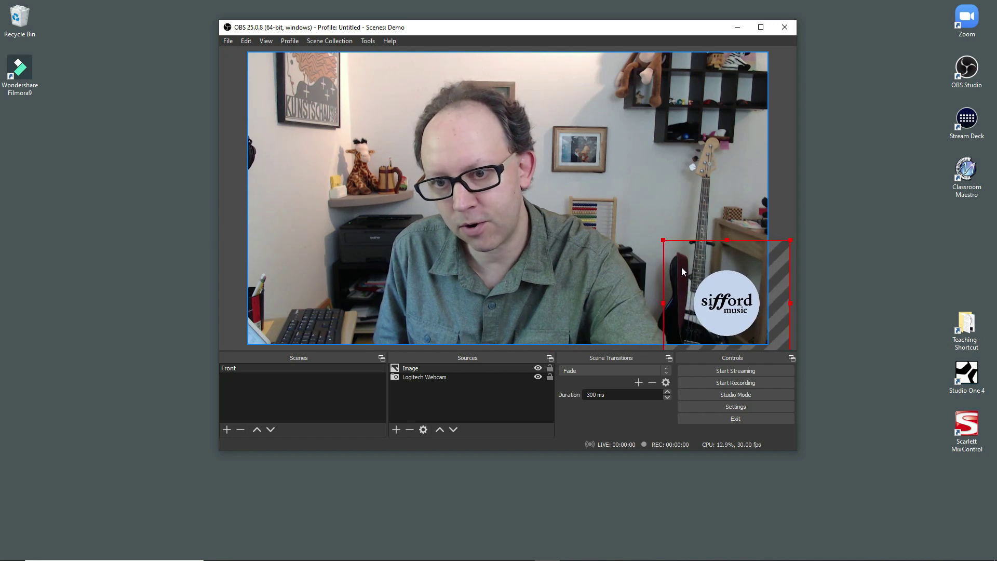
left_click_drag(664, 240, 703, 264)
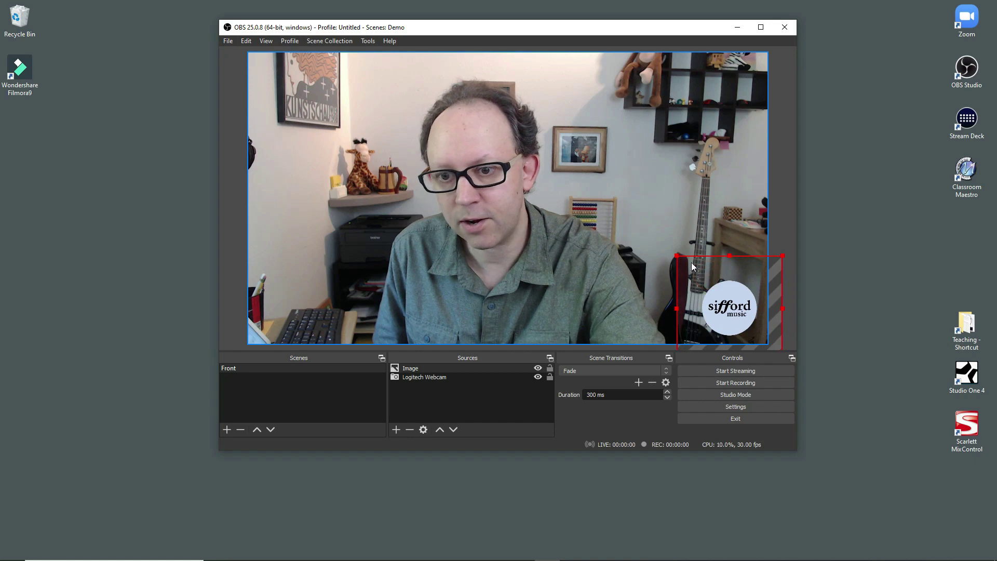
right_click(725, 279)
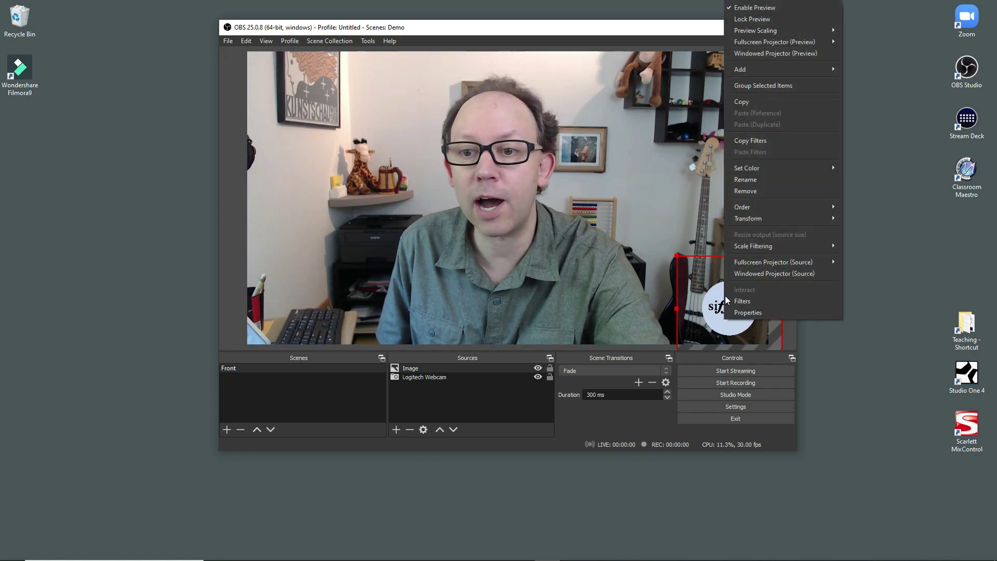
Add a Color Correction filter to the logo and lower its opacity to 42.
left_click(769, 302)
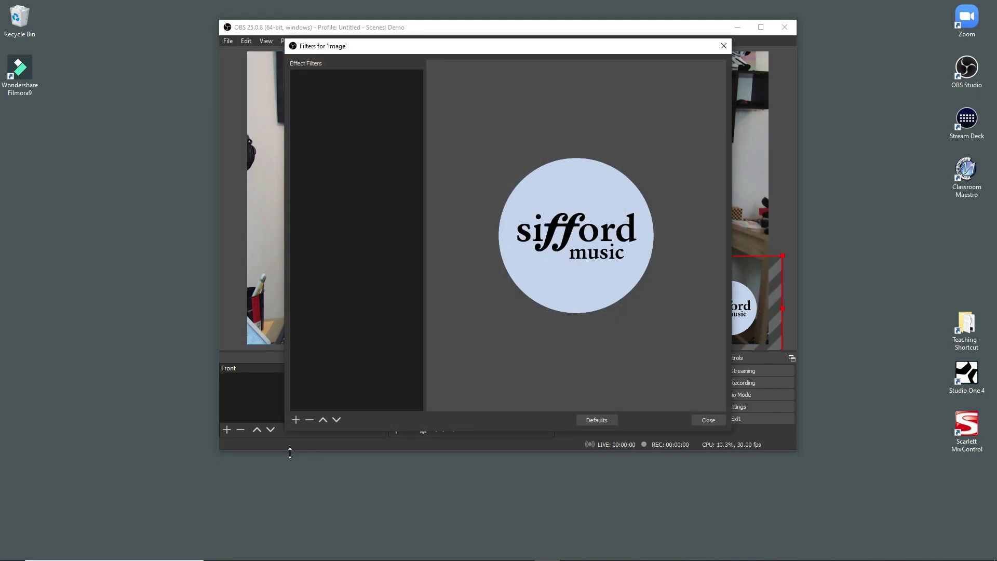
left_click(297, 420)
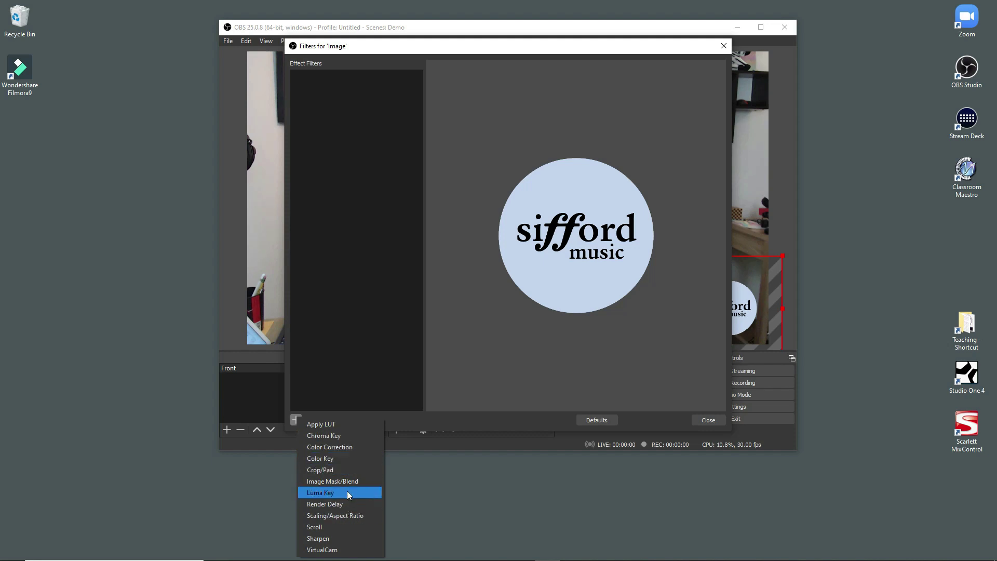
left_click(348, 444)
left_click(494, 259)
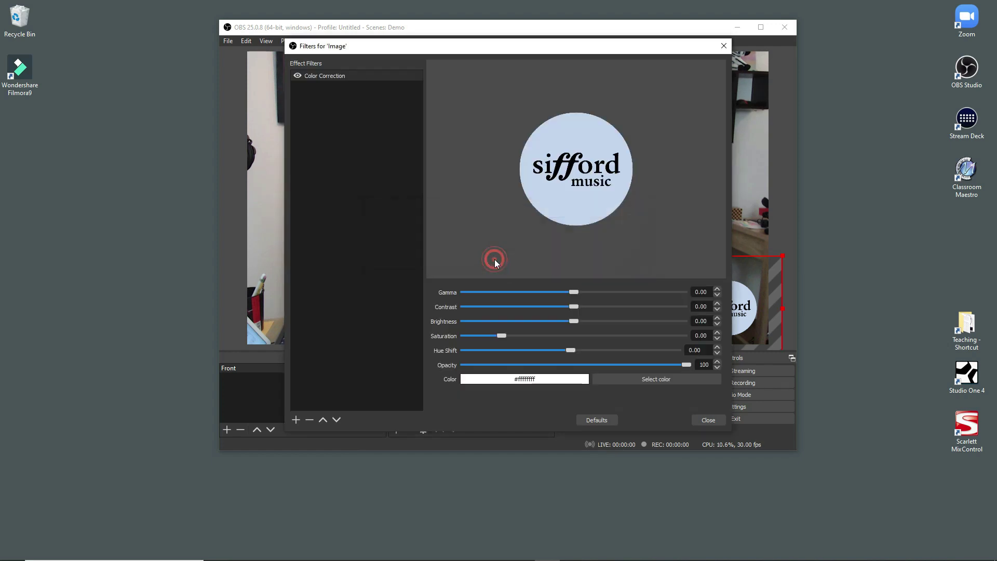
left_click_drag(683, 365, 555, 363)
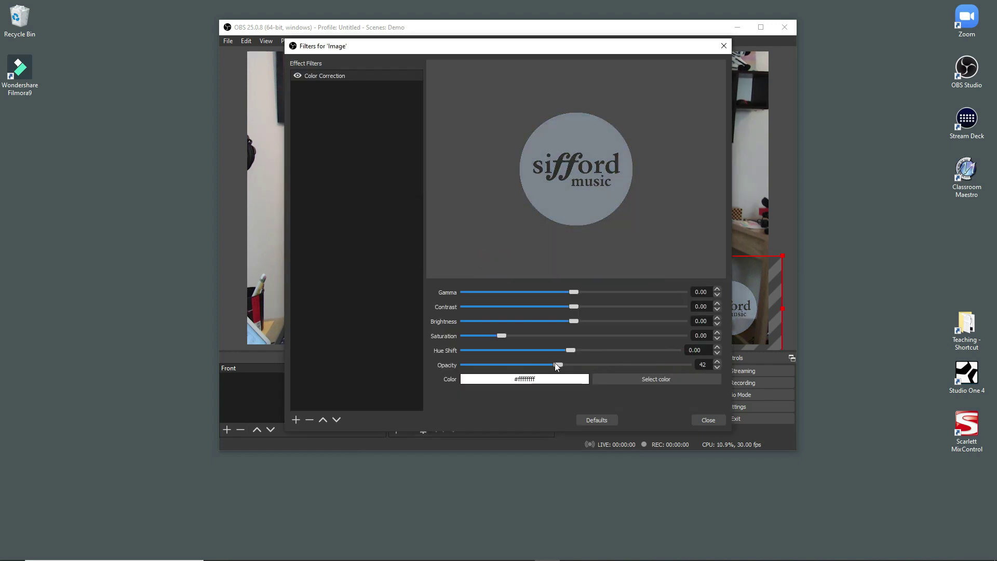
left_click(710, 422)
left_click(500, 300)
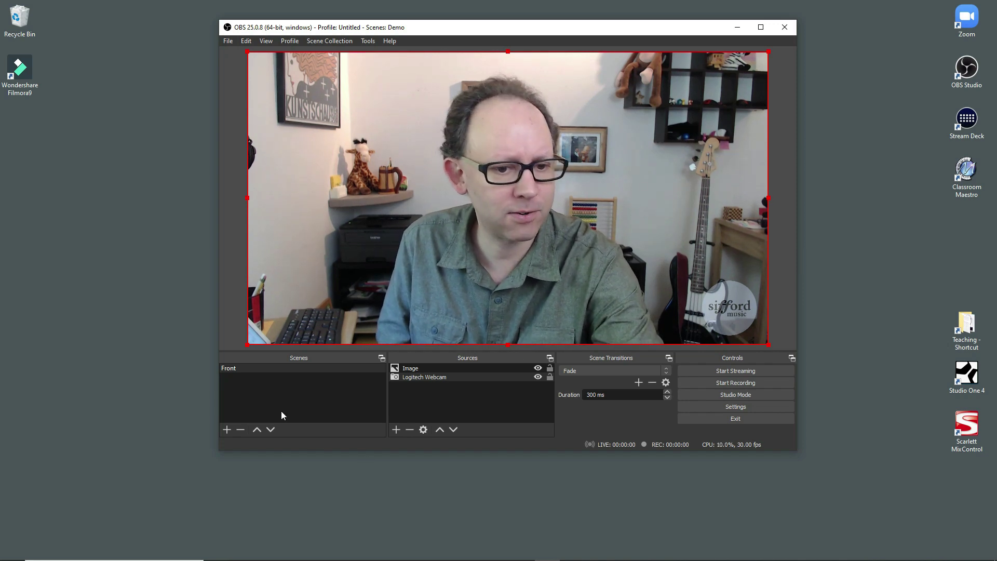
Add a new scene named Keyboard.
left_click(227, 429)
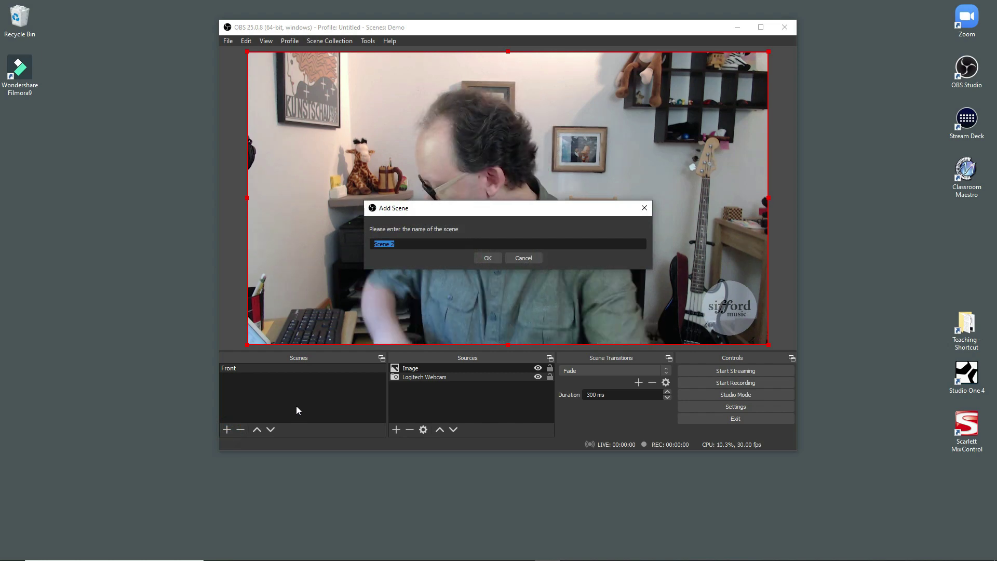
type("Keyboard")
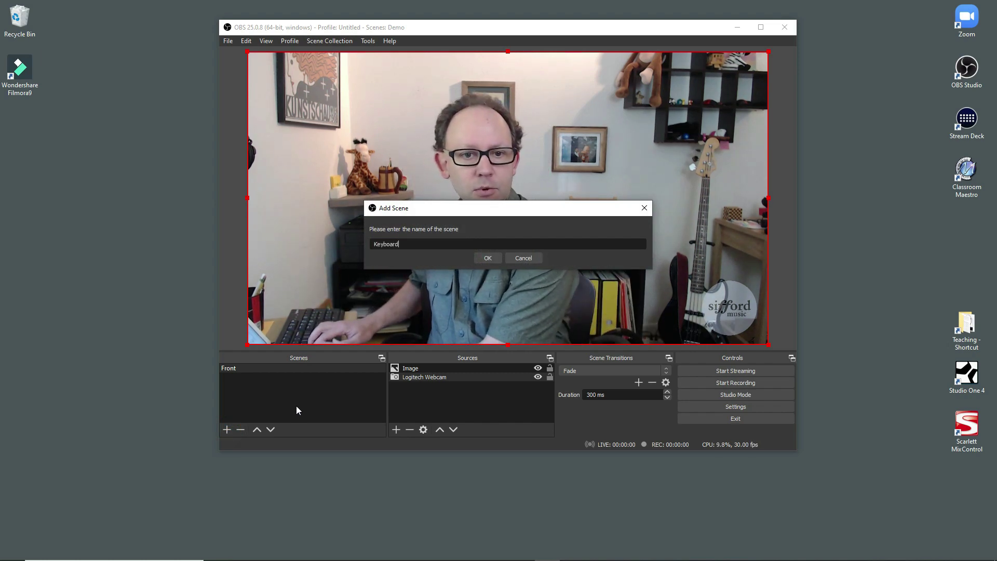
key("Return")
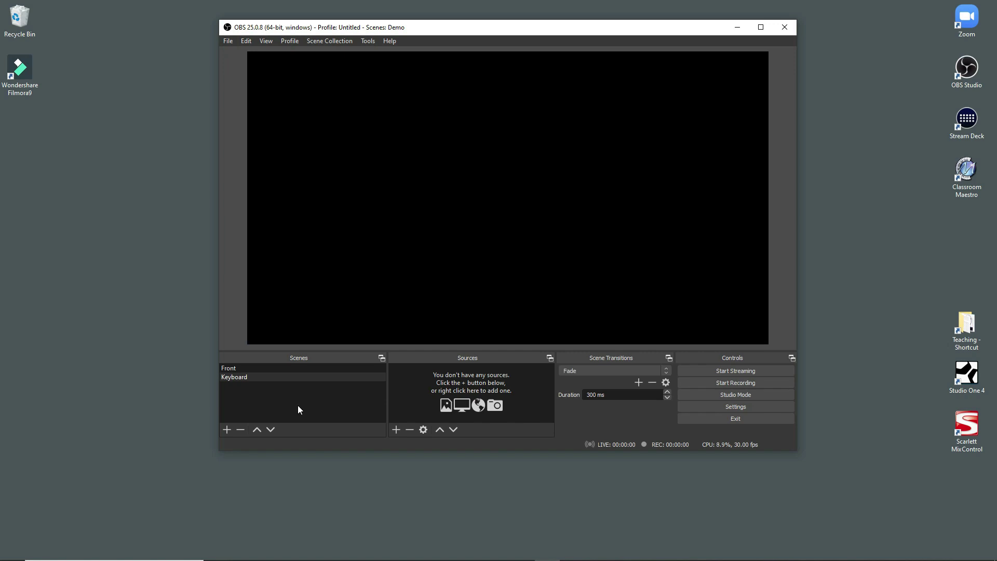
Add the existing Logitech Webcam source to the Keyboard scene.
left_click(396, 429)
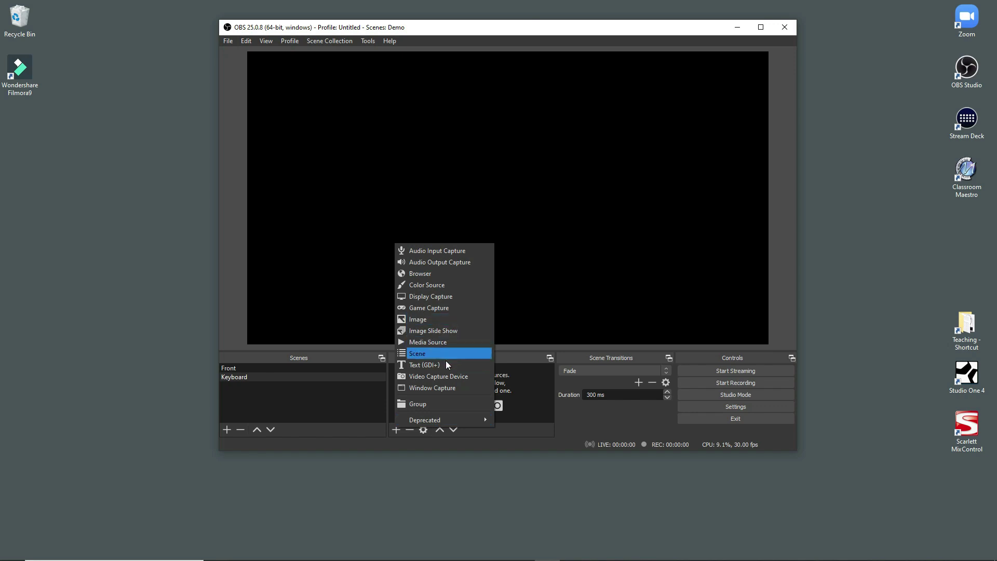
left_click(444, 376)
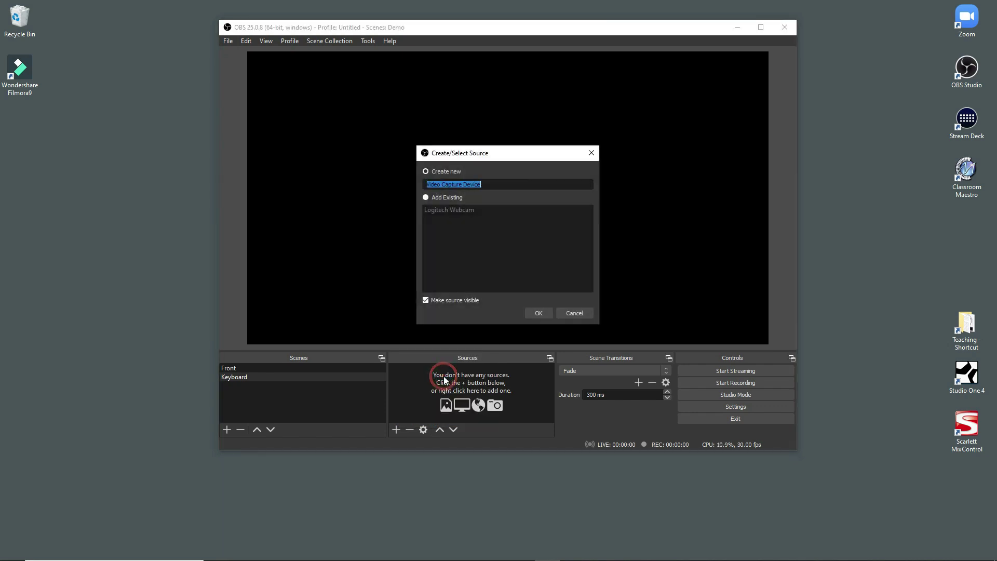
left_click(426, 197)
left_click(456, 210)
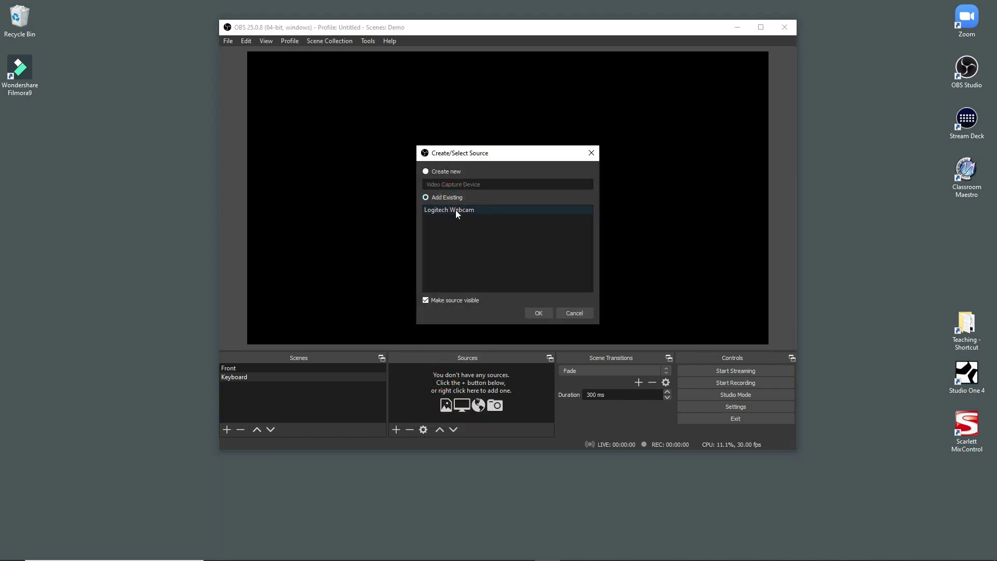
left_click(539, 313)
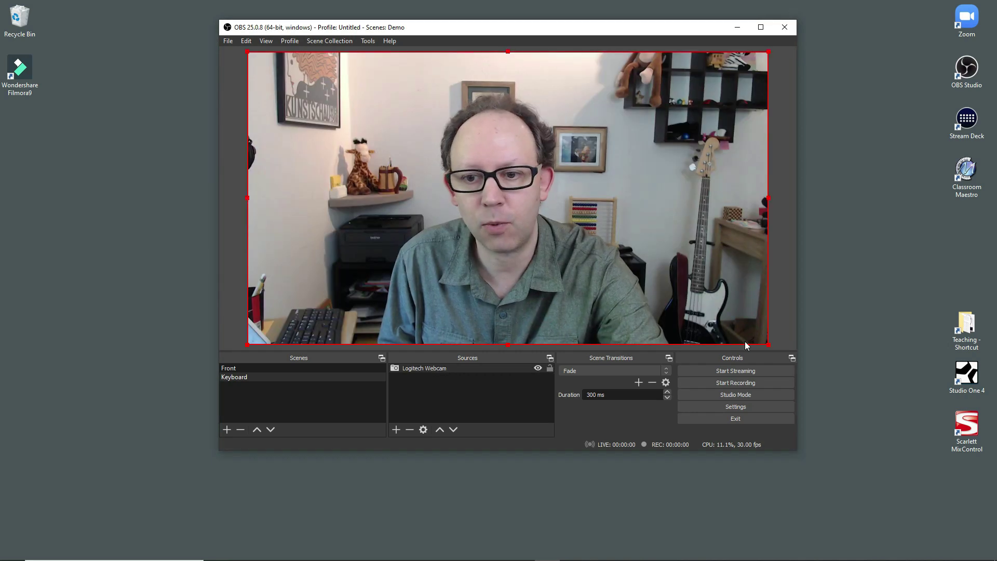
Shrink the webcam to about a quarter of the canvas in the top-left corner.
left_click_drag(768, 345, 442, 165)
left_click_drag(372, 130, 434, 155)
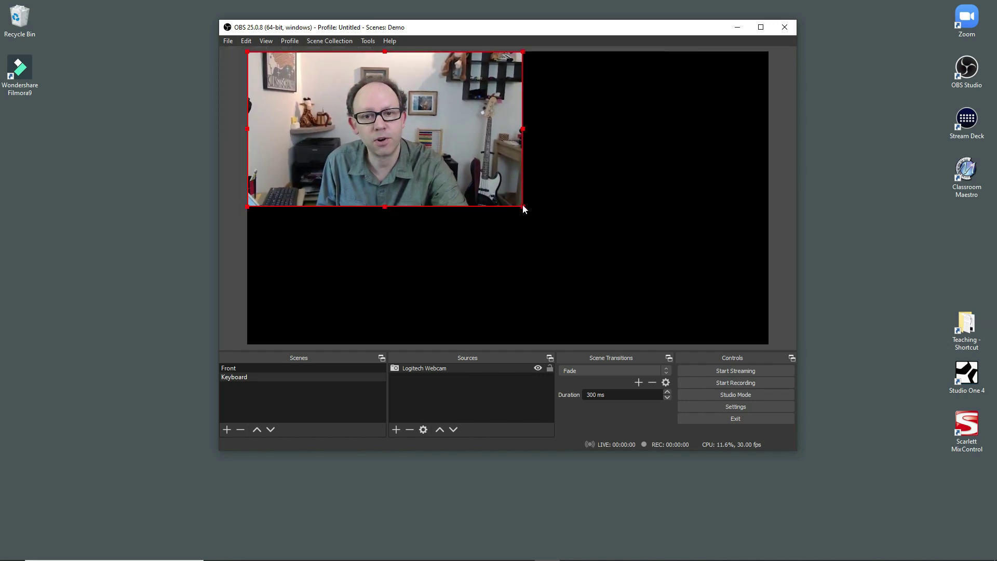
left_click_drag(522, 205, 504, 208)
left_click(505, 219)
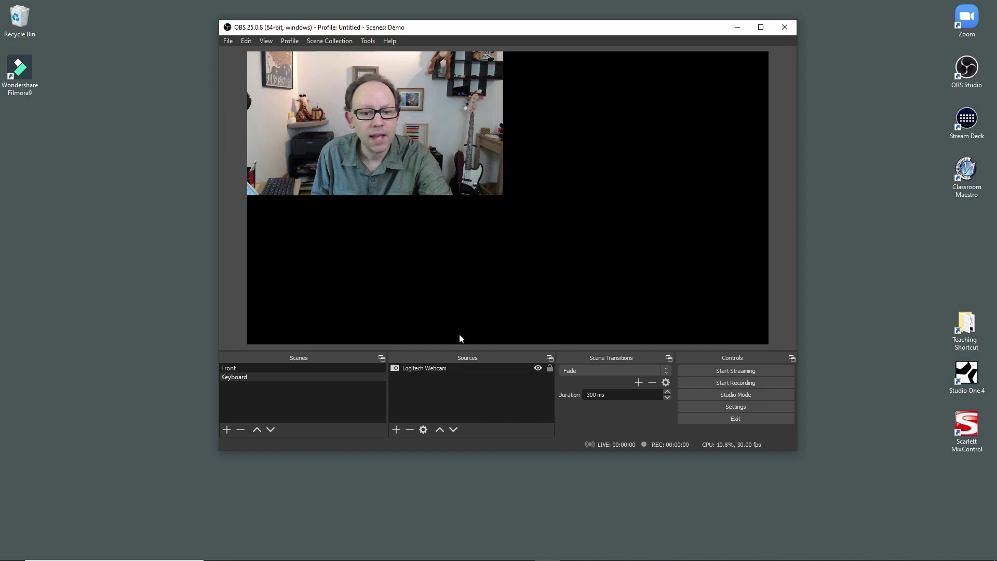
Create a new Video Capture Device named Camcorder using the USB Video device.
left_click(396, 430)
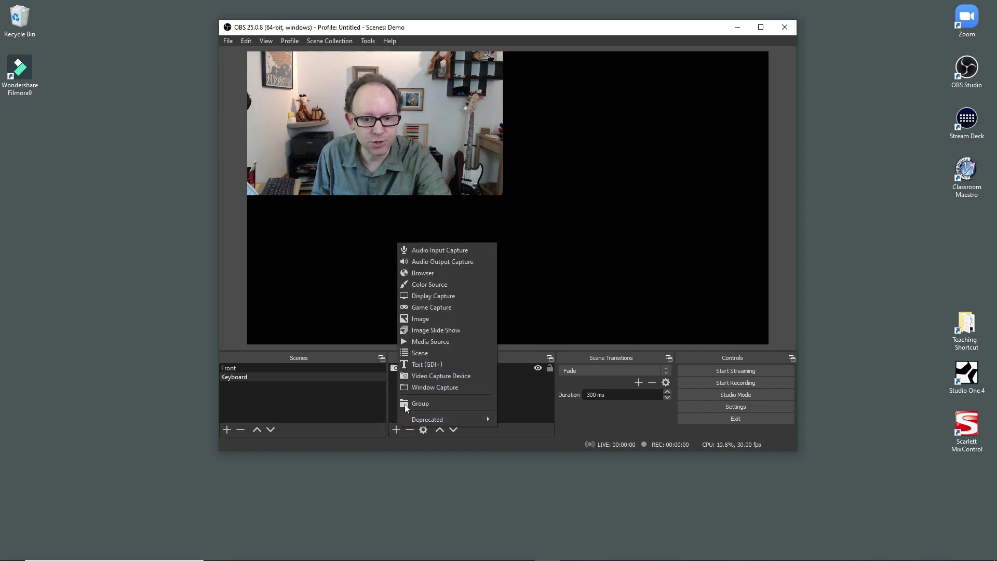
left_click(434, 378)
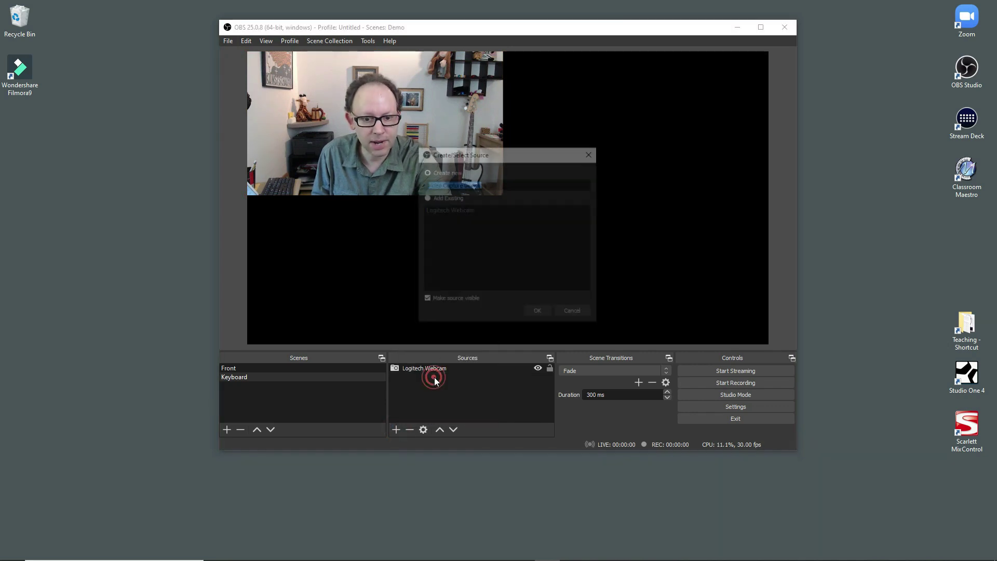
left_click(454, 197)
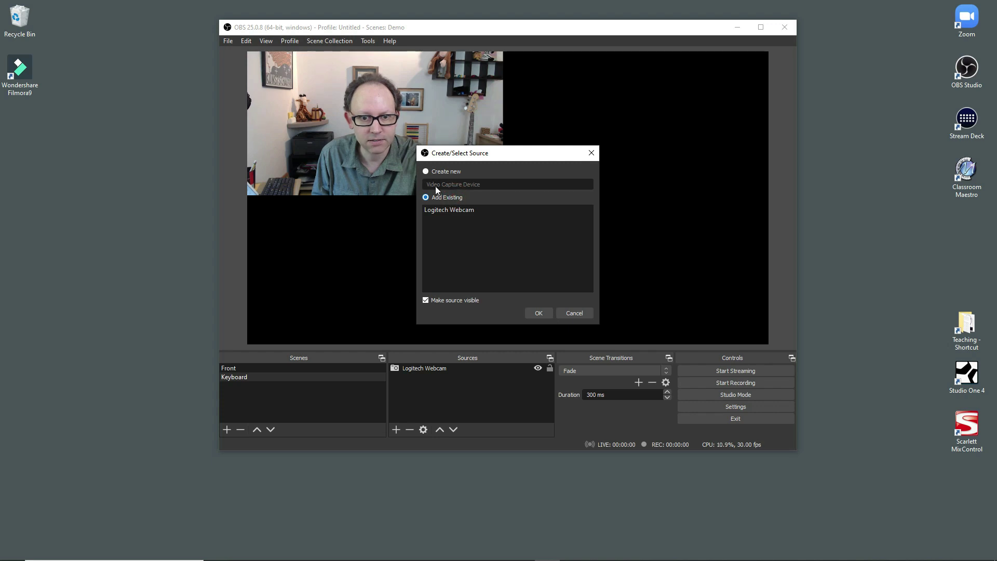
left_click(426, 172)
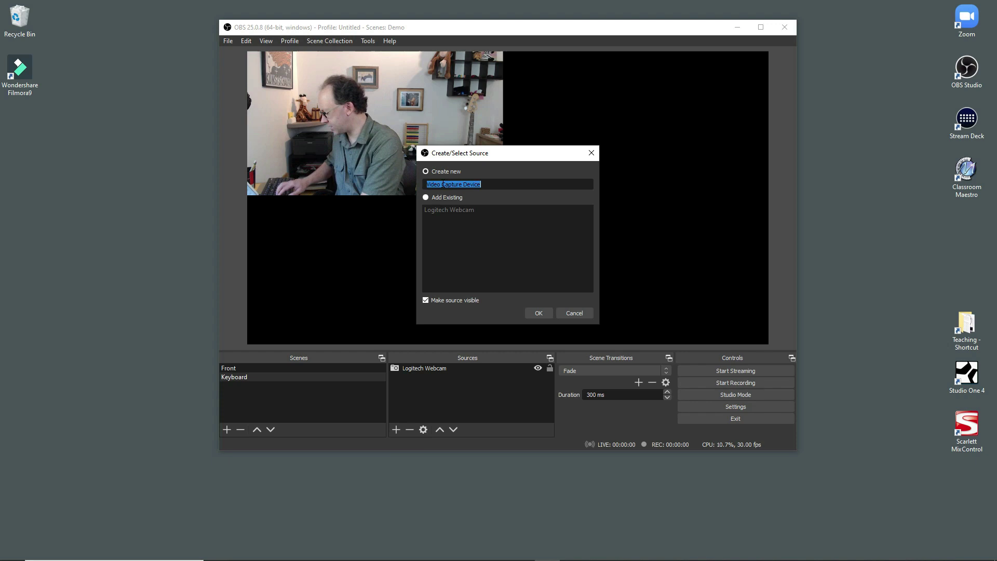
type("Camcorder")
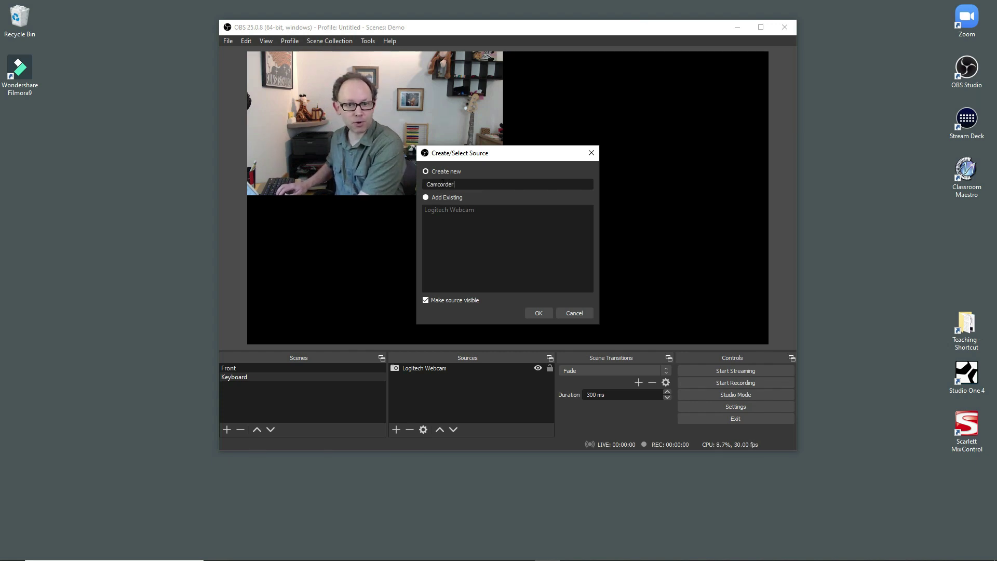
key("Return")
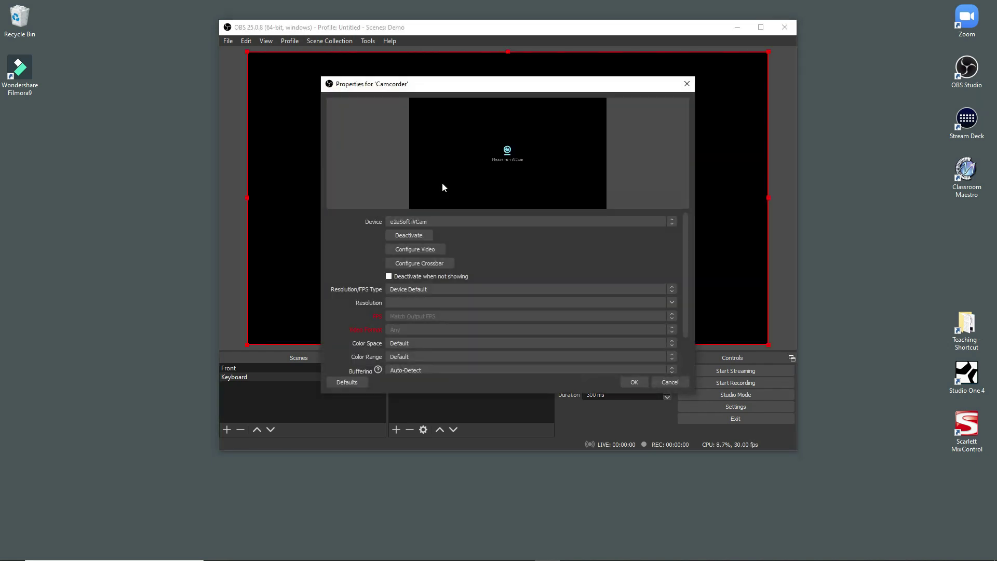
left_click(447, 222)
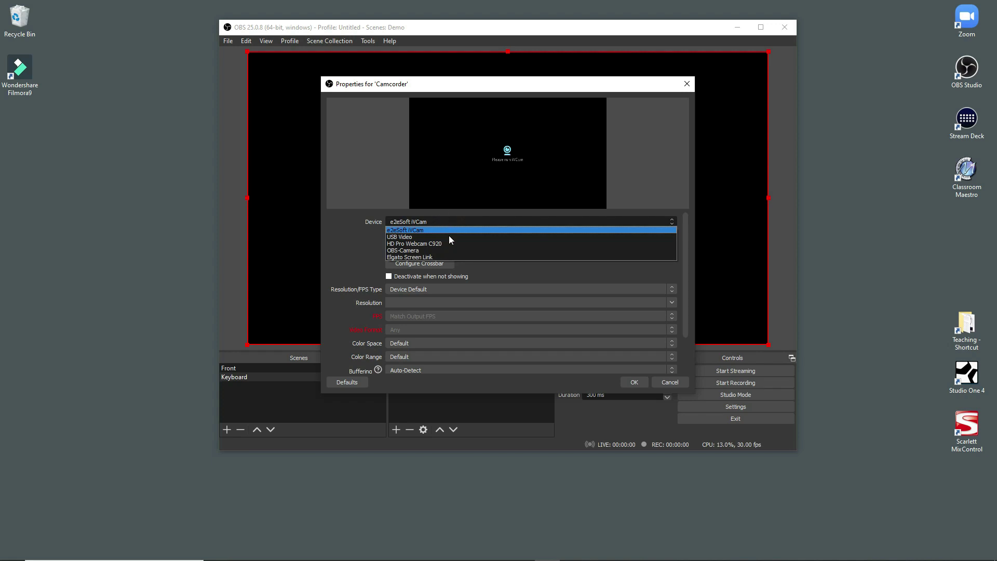
left_click(447, 237)
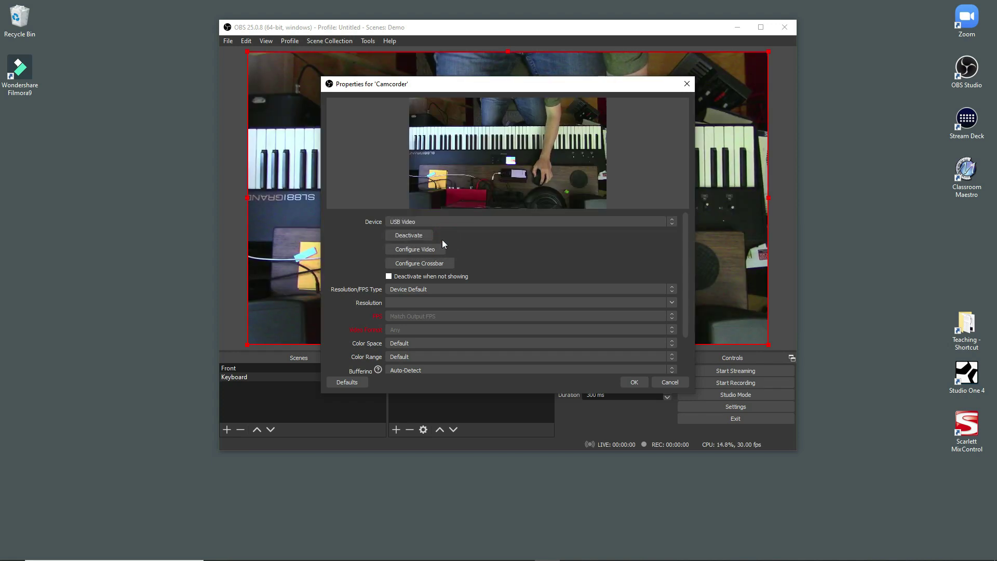
left_click(634, 383)
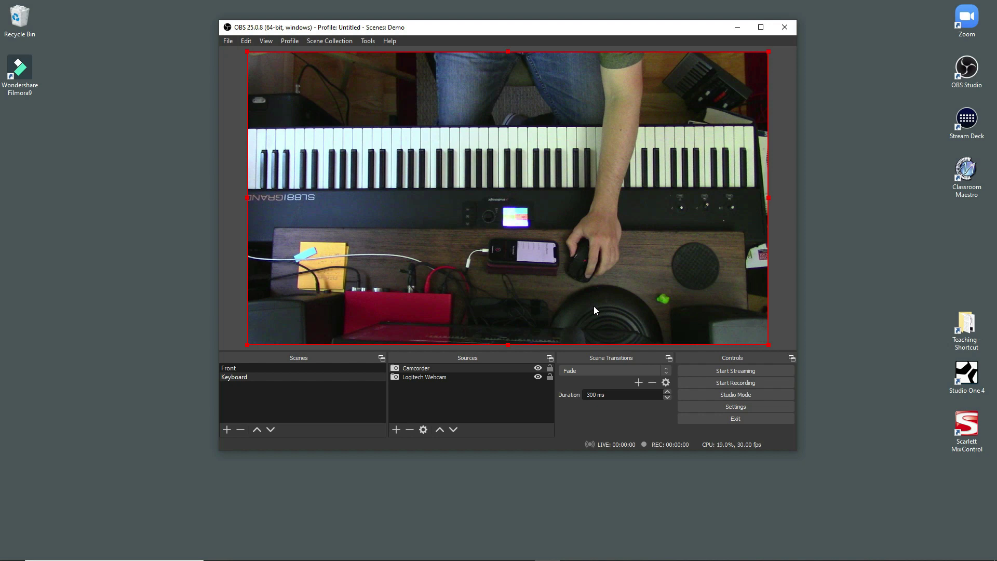
Resize and reposition the Camcorder keyboard image, then Alt-crop its bottom edge.
left_click_drag(768, 344, 521, 228)
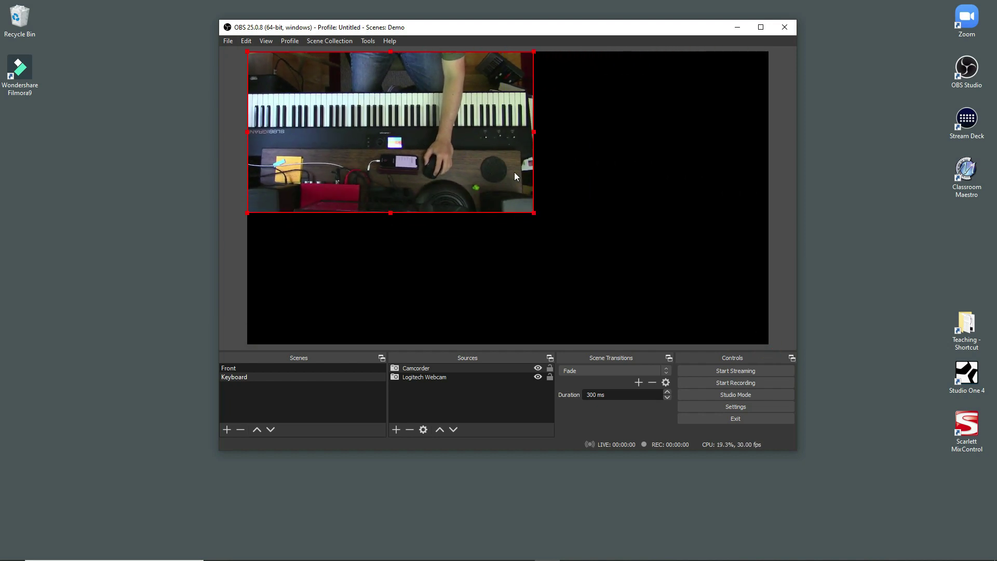
left_click_drag(516, 176, 662, 265)
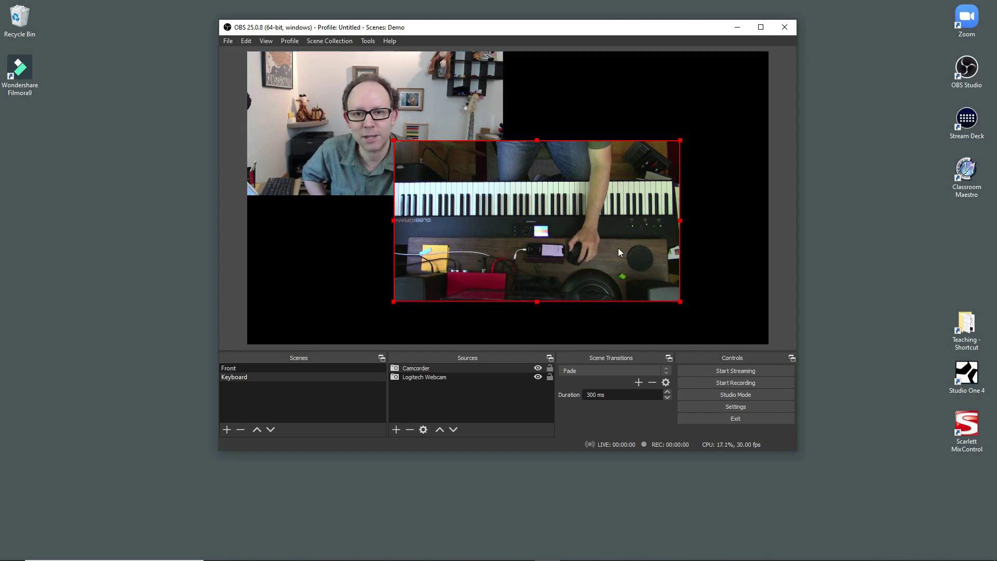
left_click_drag(618, 253, 520, 202)
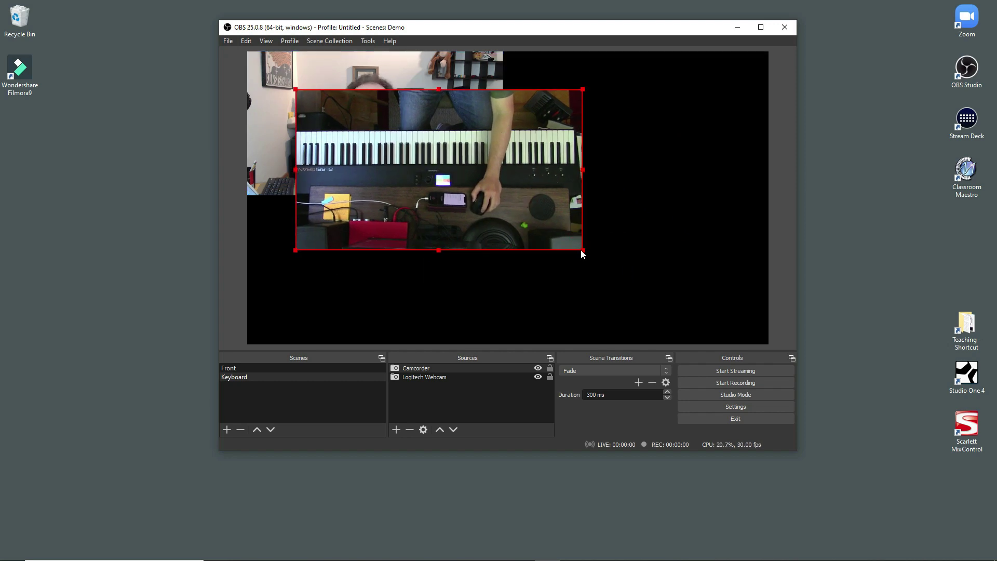
left_click_drag(582, 250, 720, 318)
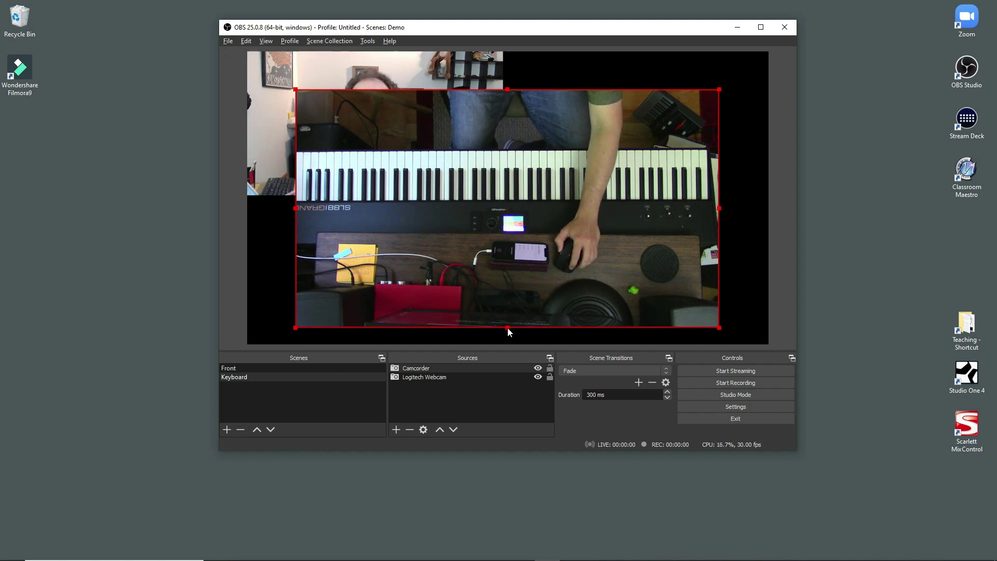
left_click_drag(509, 332, 504, 204)
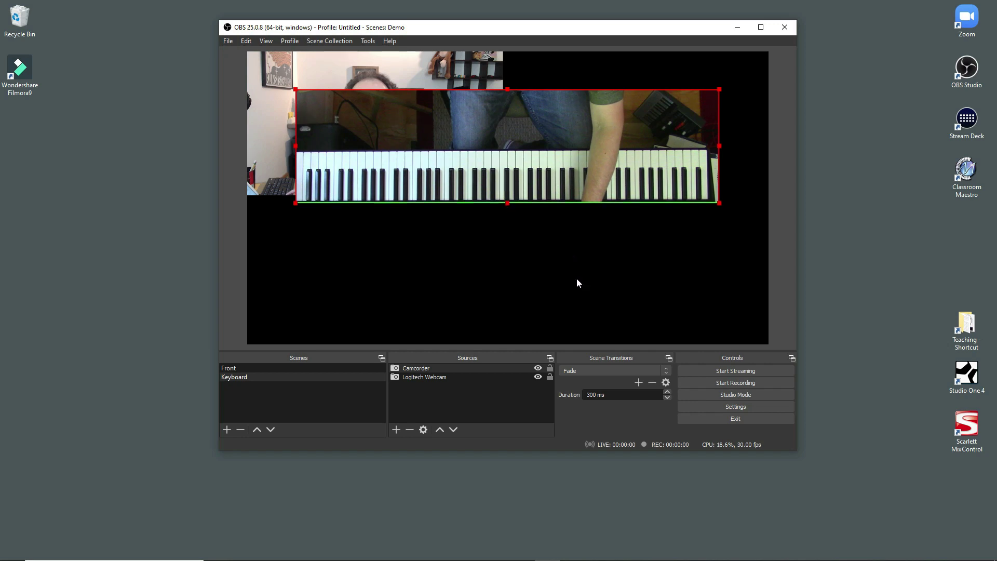
Rotate the keyboard image 180 degrees and stretch it across the bottom of the canvas.
right_click(572, 163)
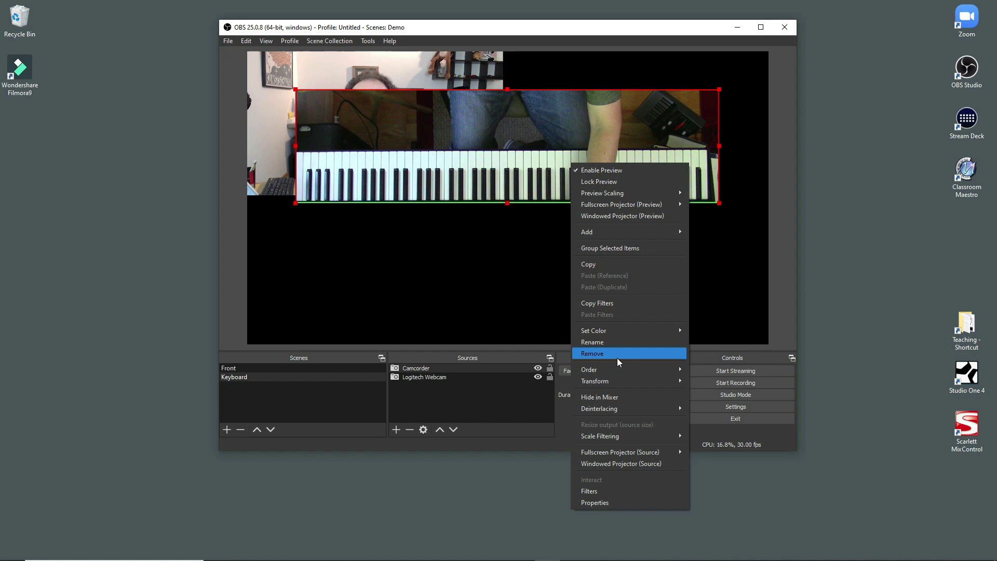
mouse_move(623, 381)
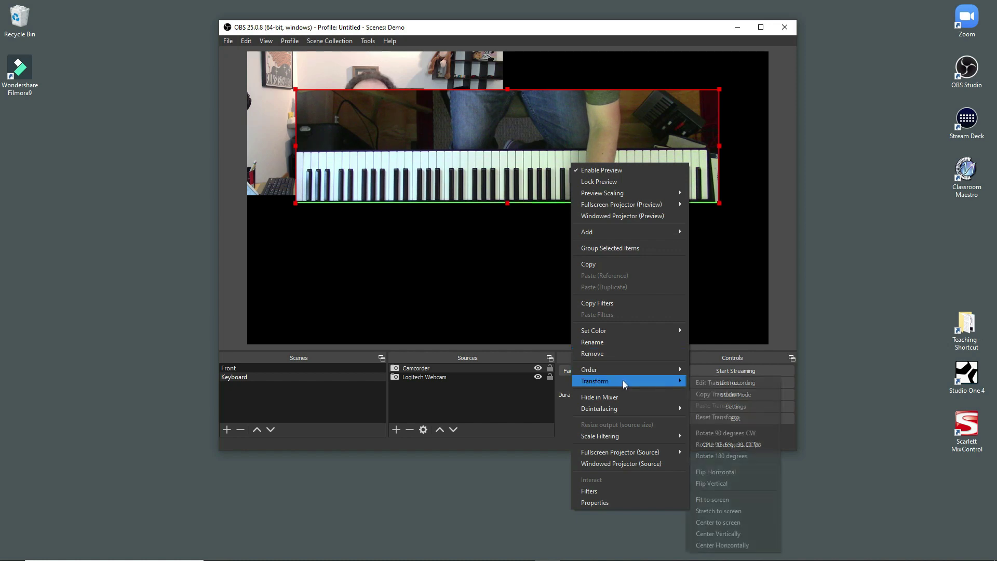
left_click(726, 456)
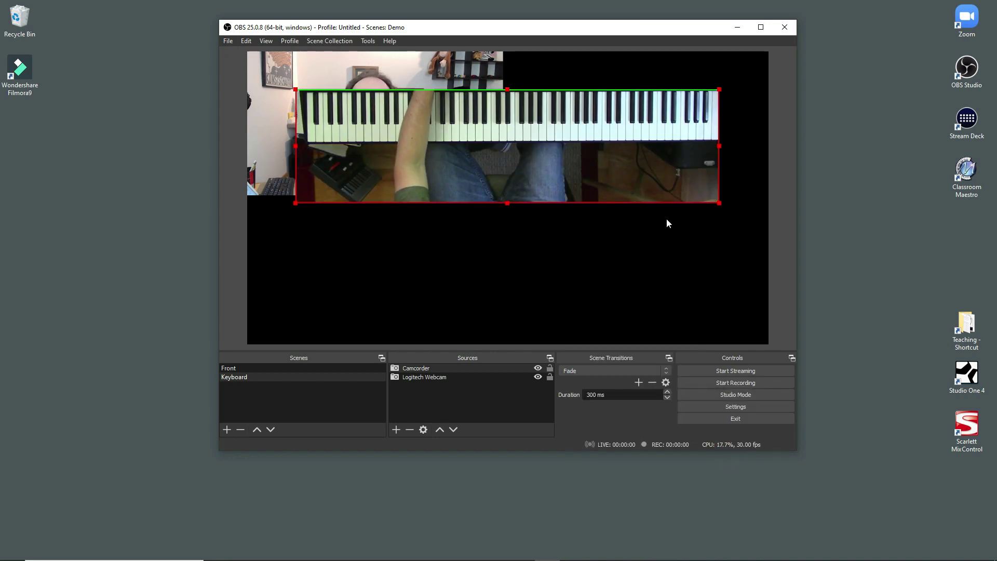
left_click_drag(654, 131, 606, 238)
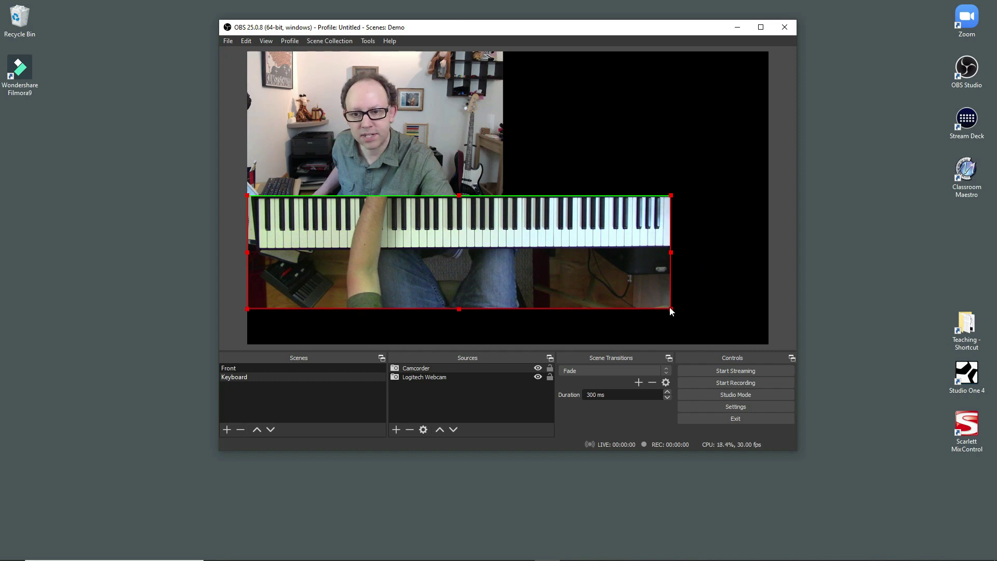
left_click_drag(671, 307, 728, 336)
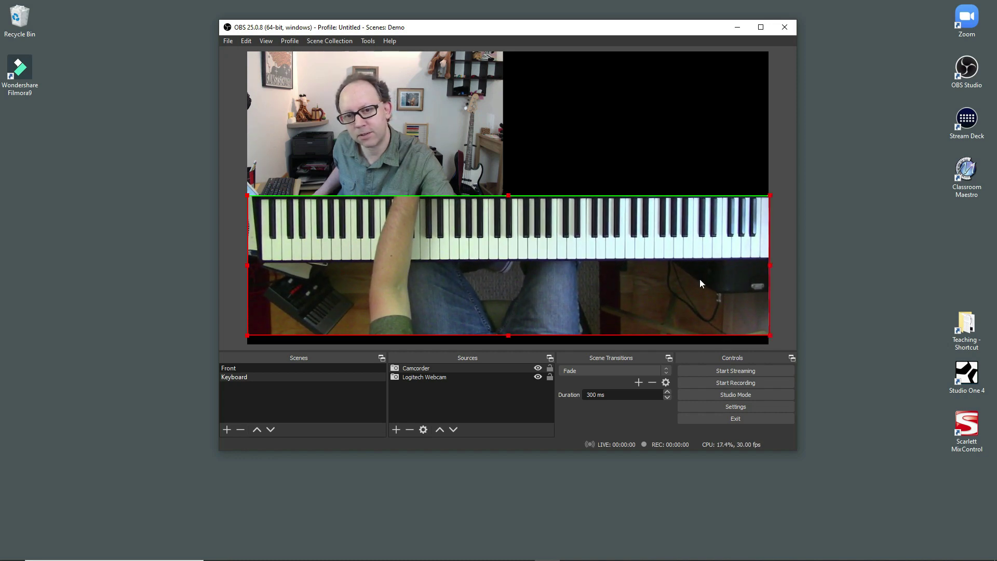
left_click_drag(700, 280, 698, 290)
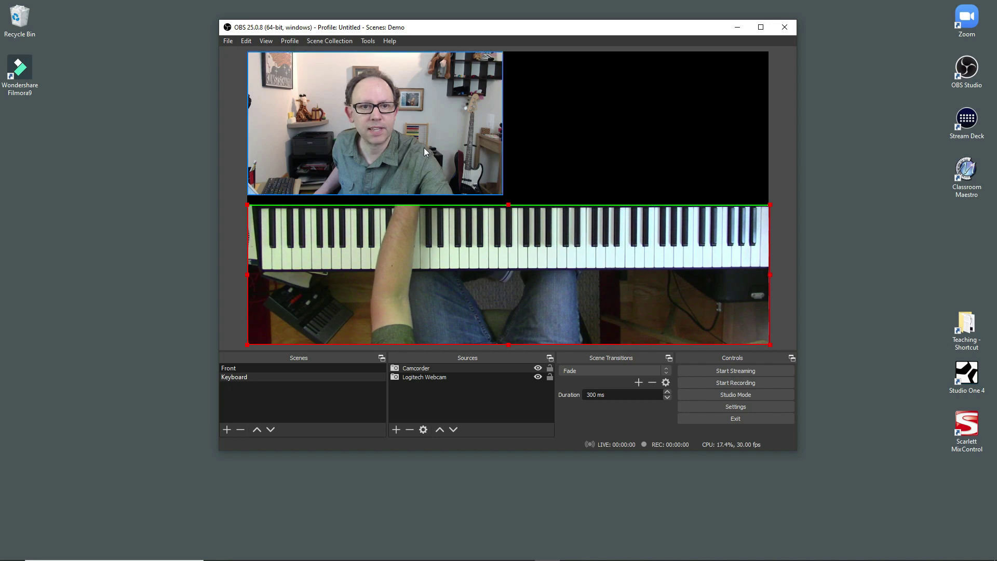
Enlarge the webcam shot and align it top-left above the keyboard strip.
left_click_drag(424, 148, 429, 151)
left_click_drag(503, 195, 519, 204)
left_click(552, 167)
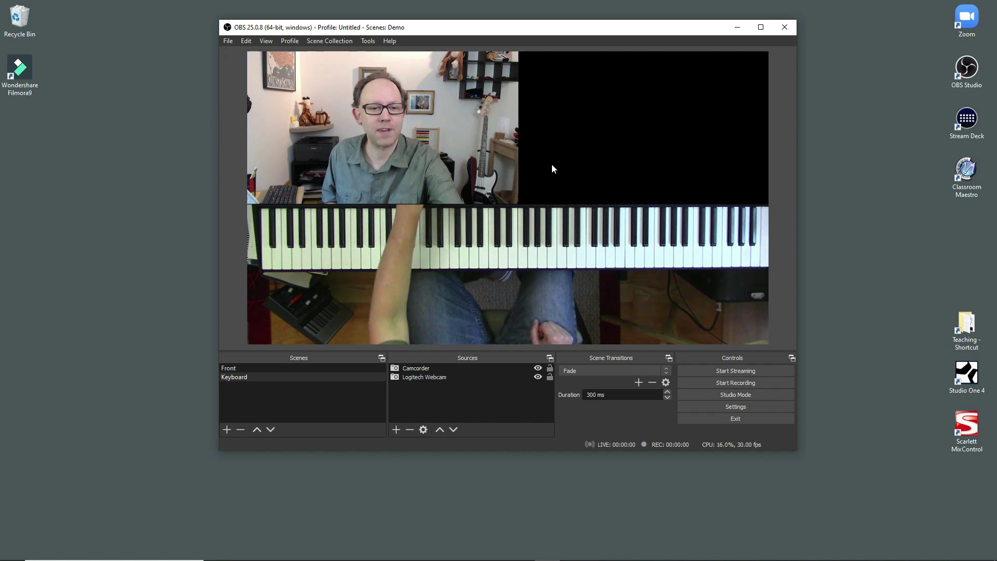
Go back to the Keyboard scene and add a new empty scene named 'Score'.
left_click(308, 368)
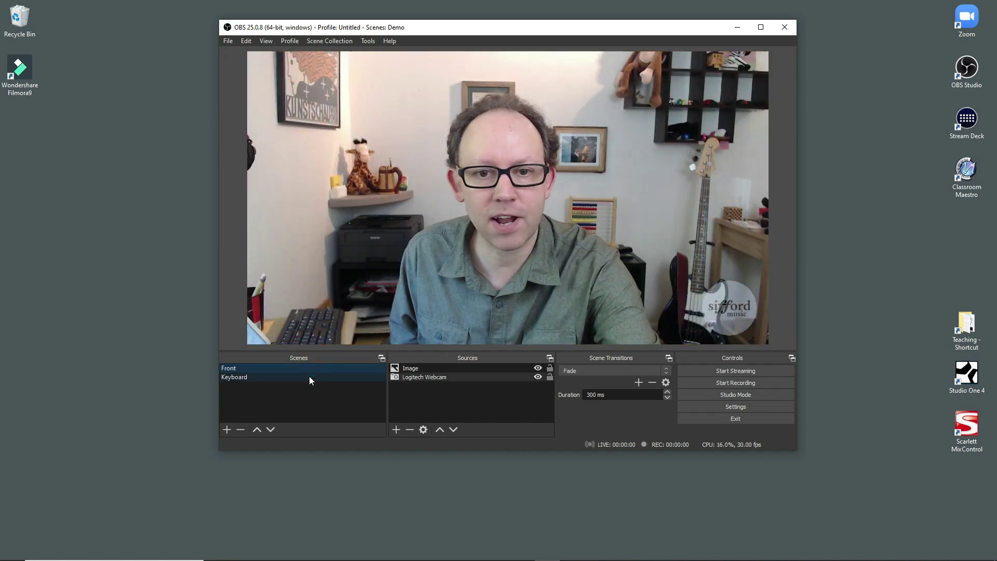
left_click(309, 378)
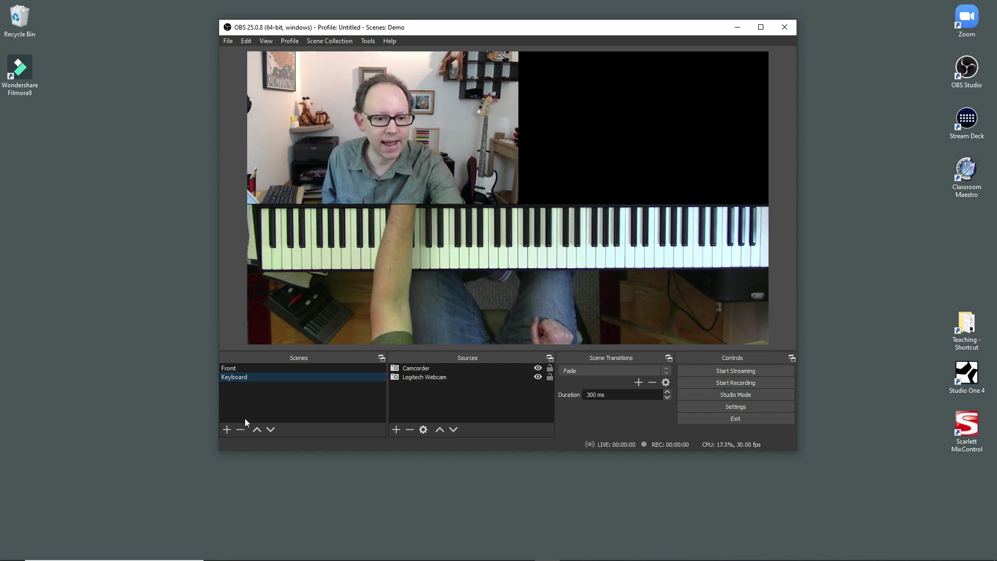
left_click(226, 429)
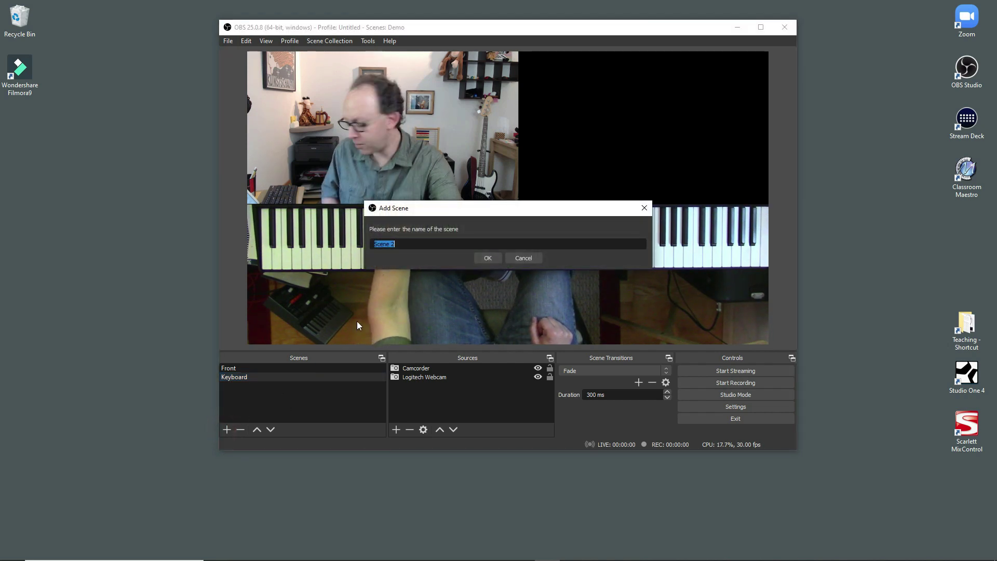
type("Score")
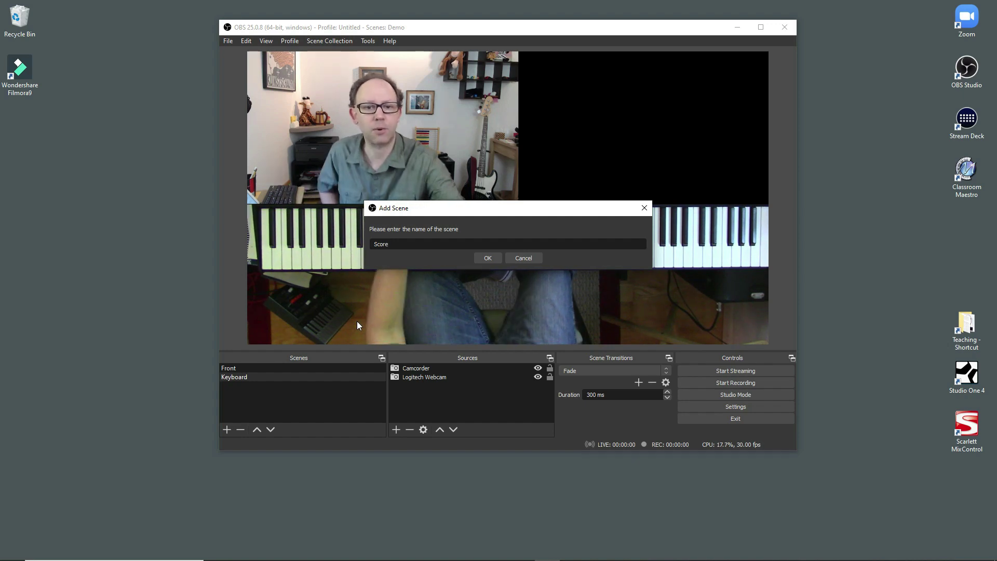
left_click(492, 255)
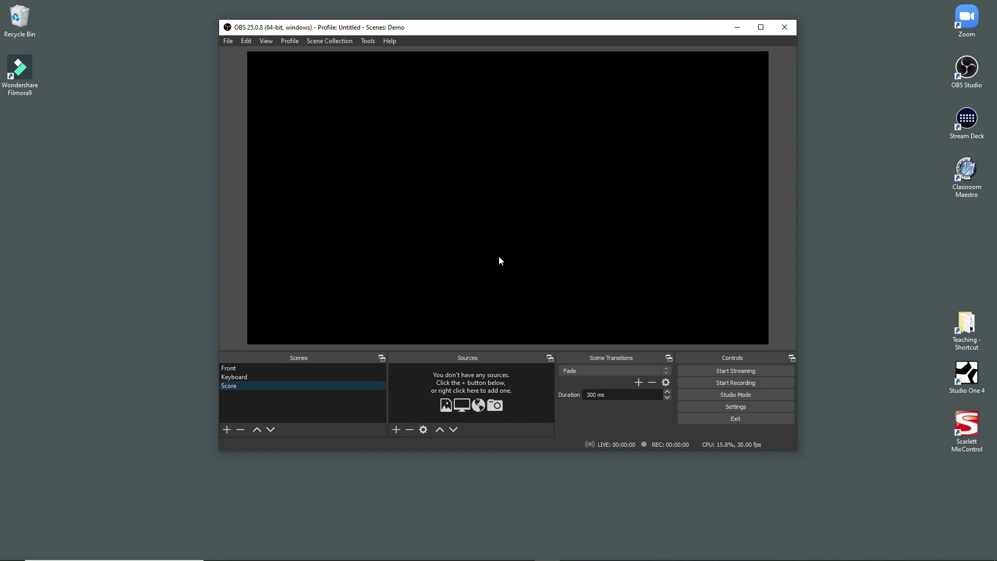
mouse_move(548, 559)
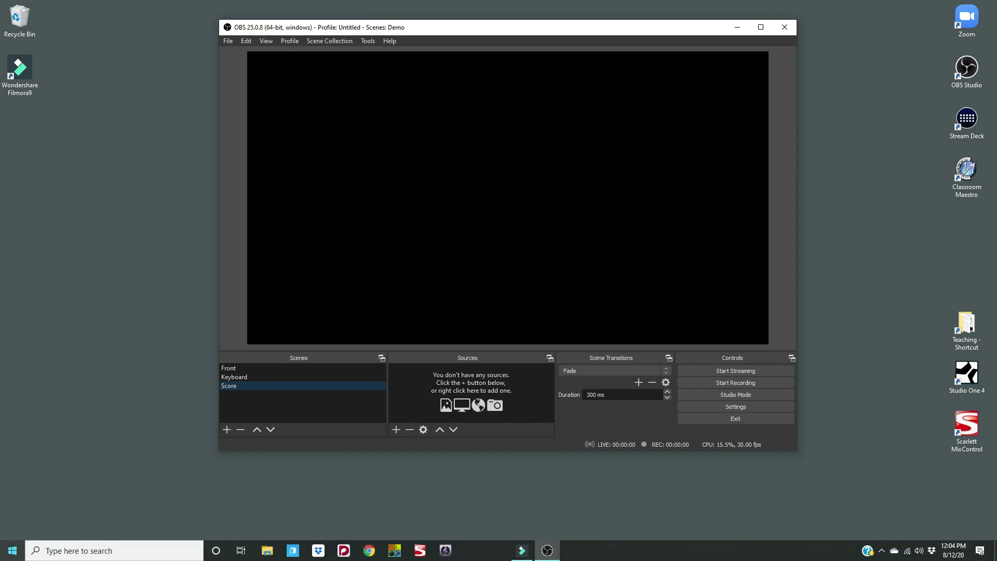
Launch Reflector to mirror the iPad's Minuet score and move its window down-left beside OBS.
left_click(13, 550)
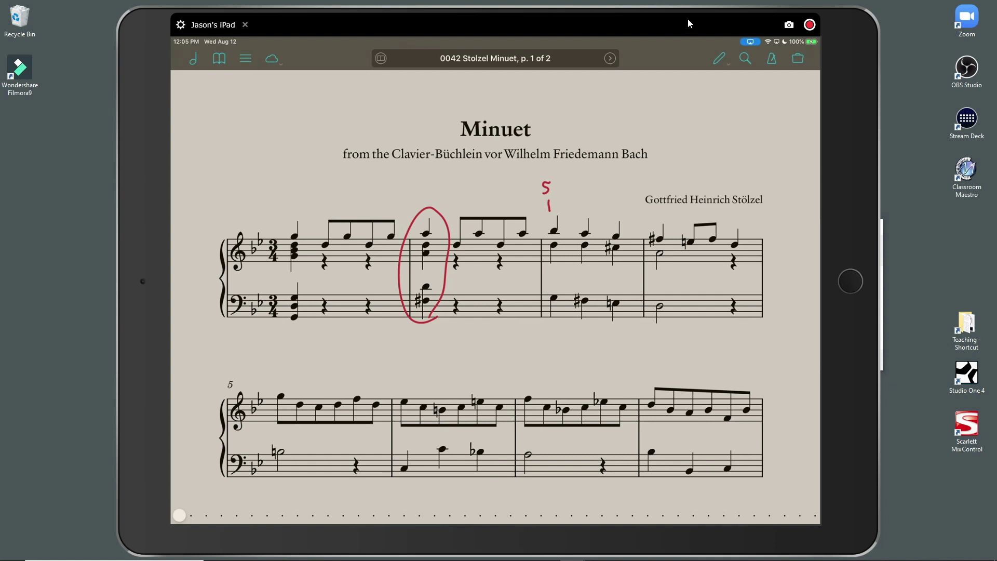
left_click_drag(687, 23, 603, 366)
left_click(606, 183)
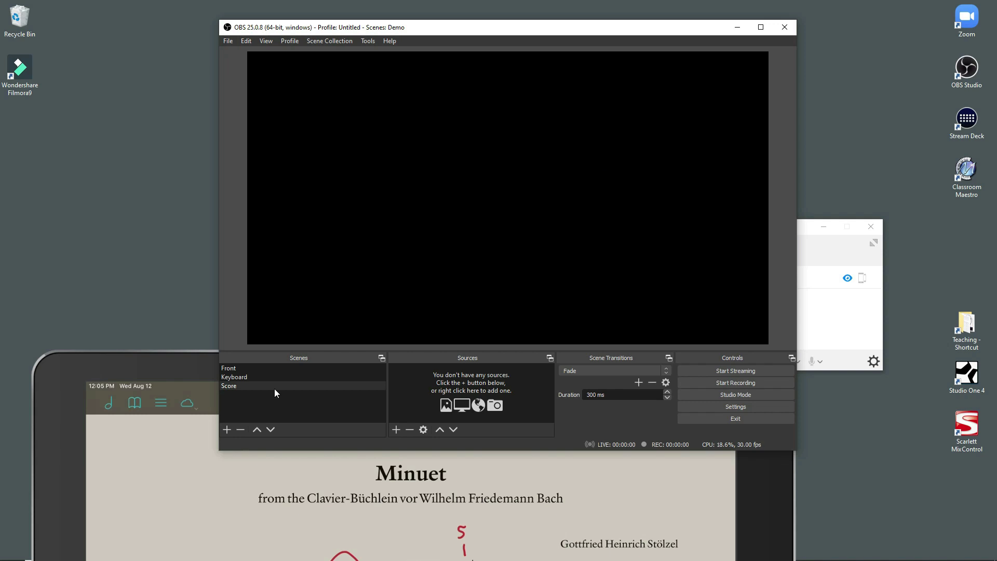
left_click(395, 430)
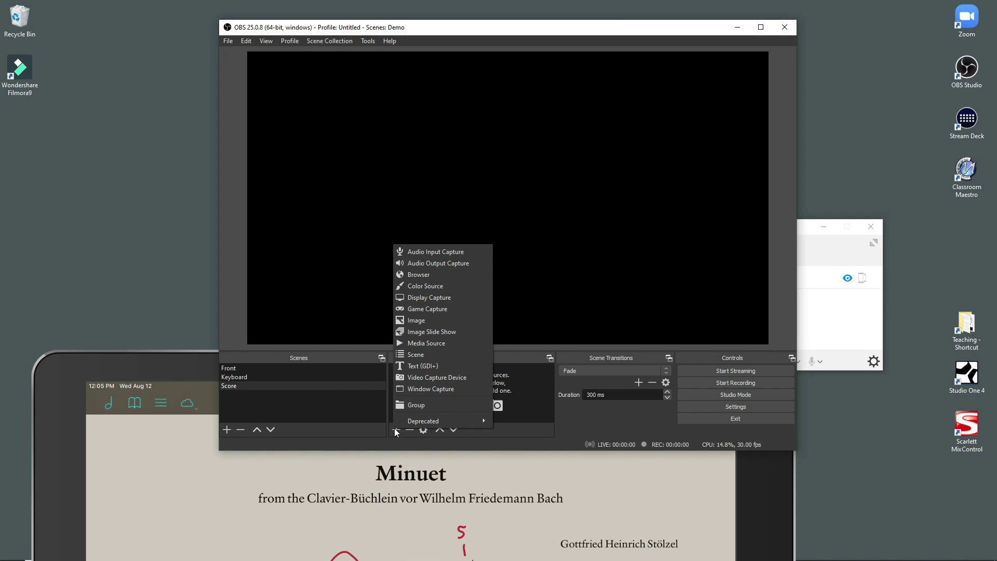
Add a Window Capture named 'iPad' of the Reflector window using Windows Graphics Capture.
left_click(426, 388)
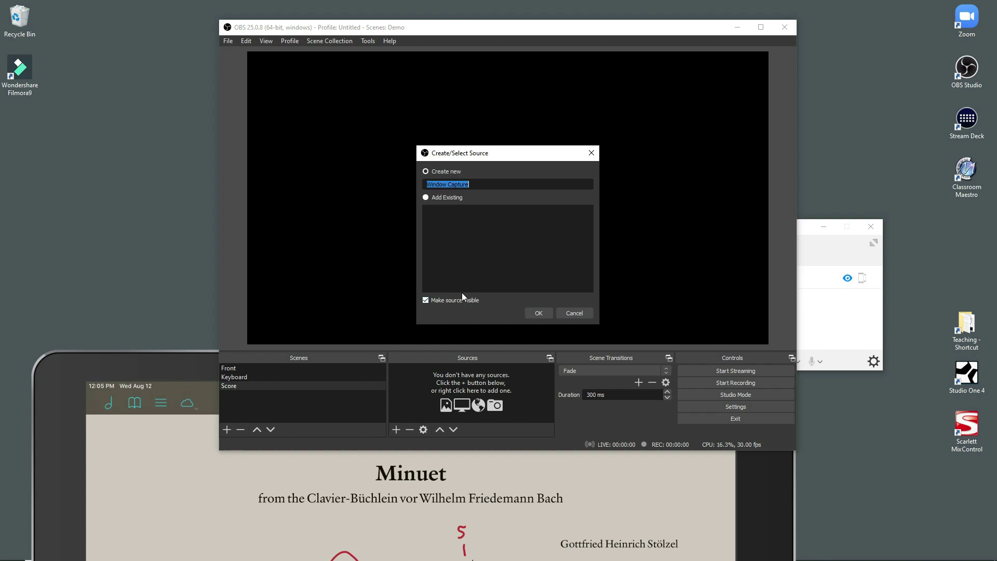
type("IPad")
key("Return")
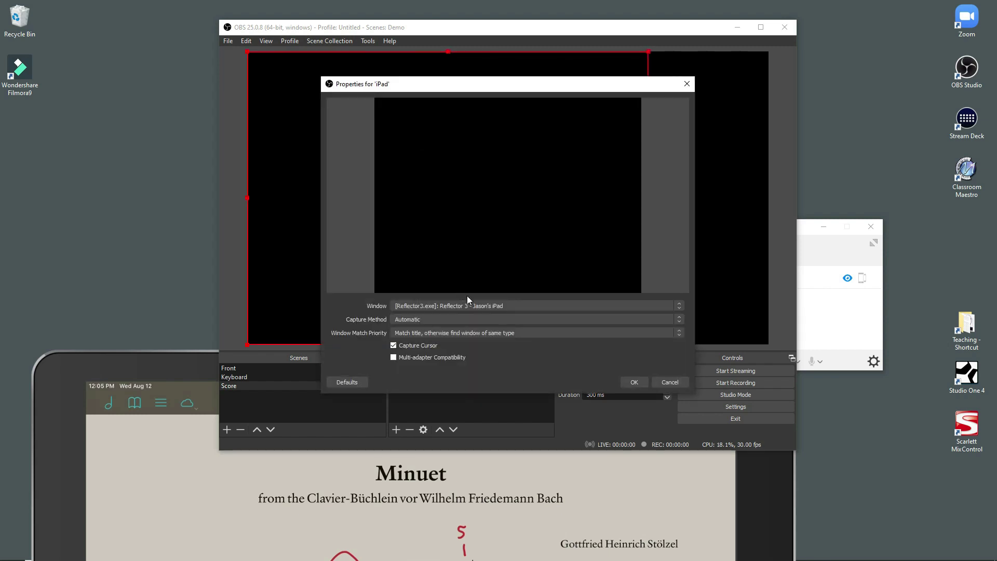
left_click(478, 306)
left_click(479, 313)
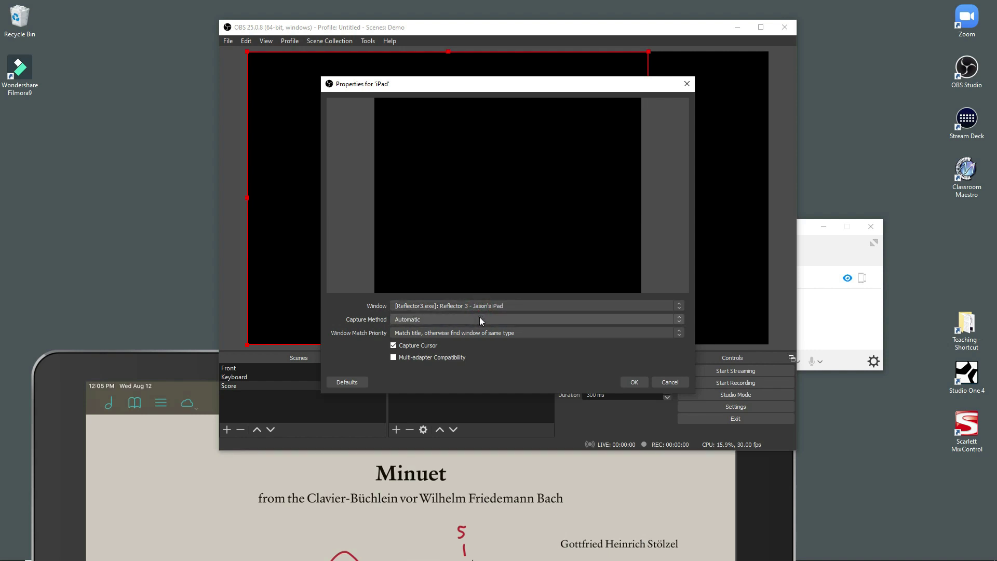
left_click(485, 319)
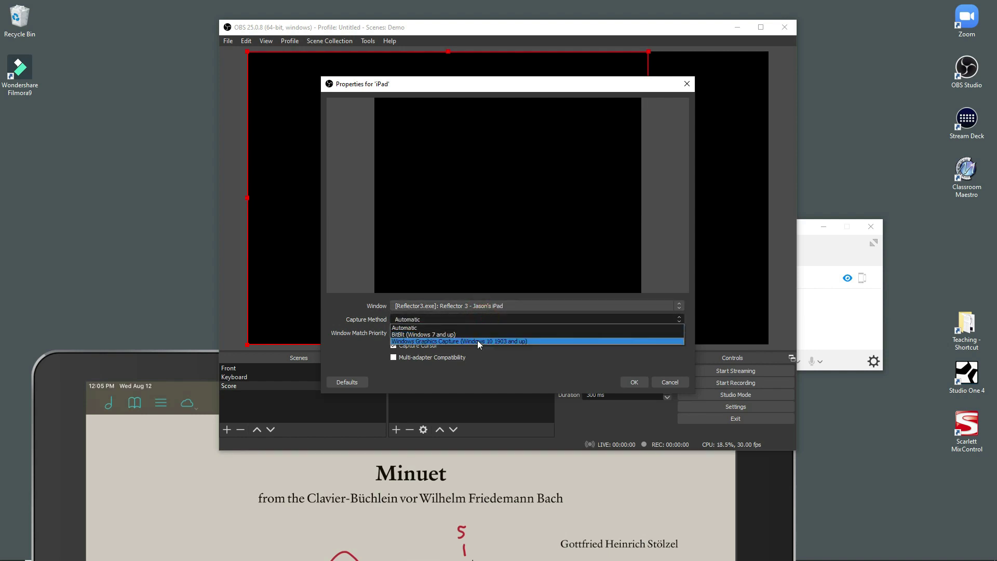
left_click(477, 341)
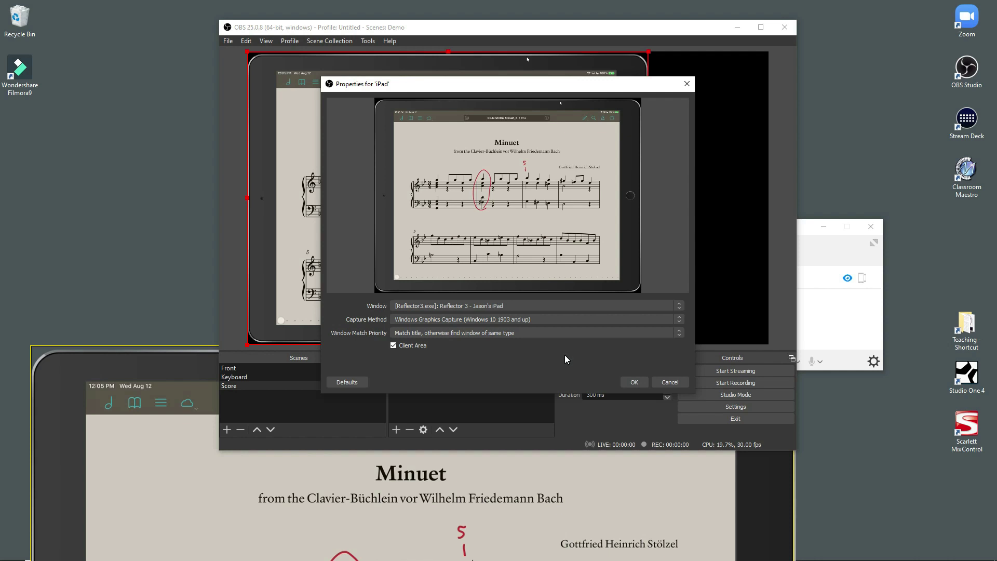
left_click(634, 382)
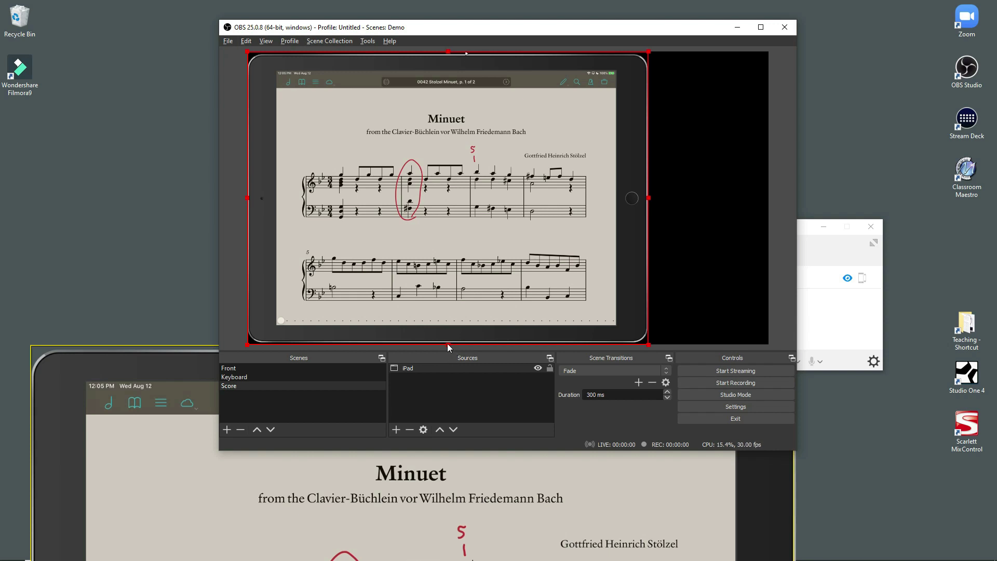
Crop the top, left and right bezels off the iPad capture and enlarge it to full canvas height.
left_click_drag(448, 344, 447, 313)
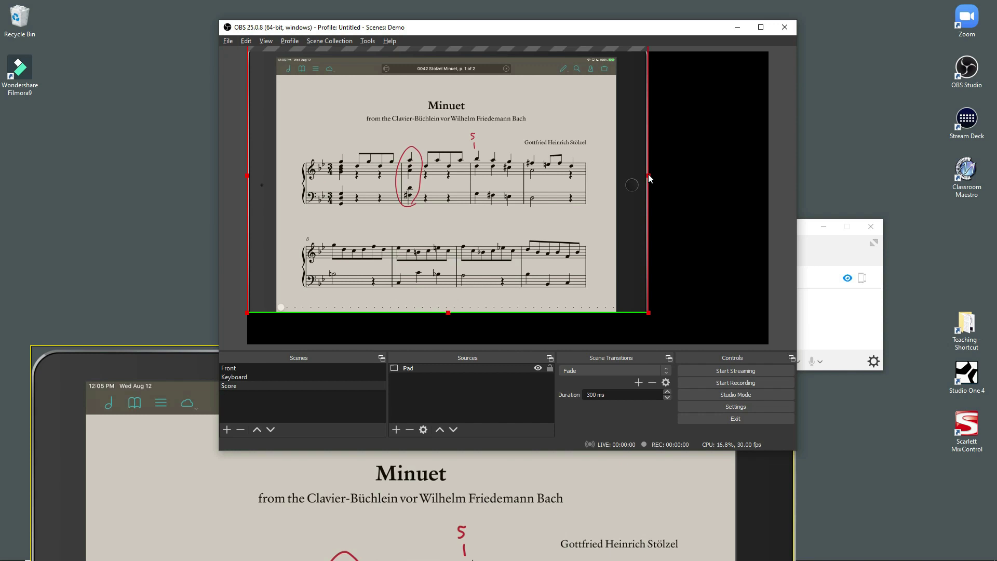
left_click_drag(649, 177, 619, 180)
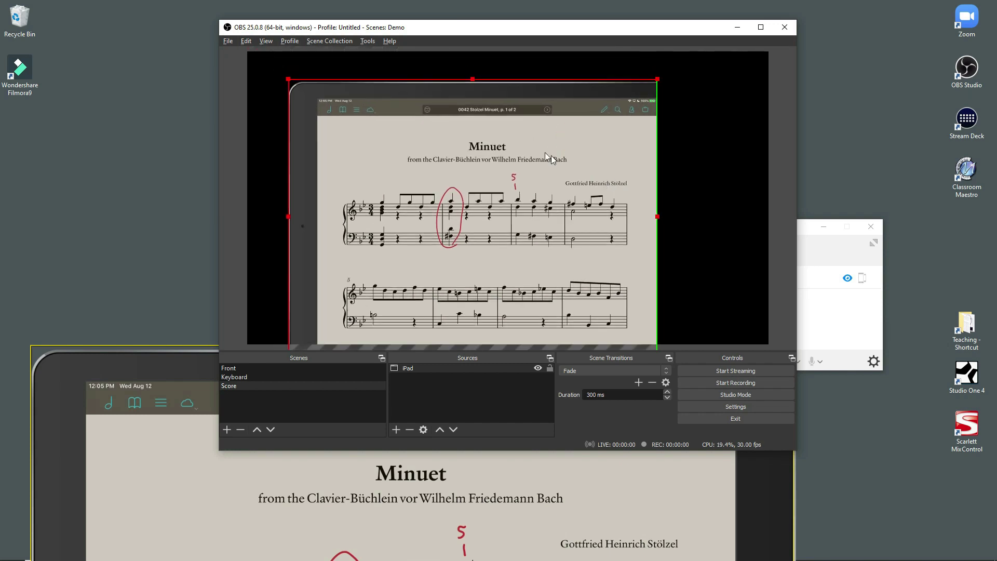
left_click_drag(474, 79, 474, 104)
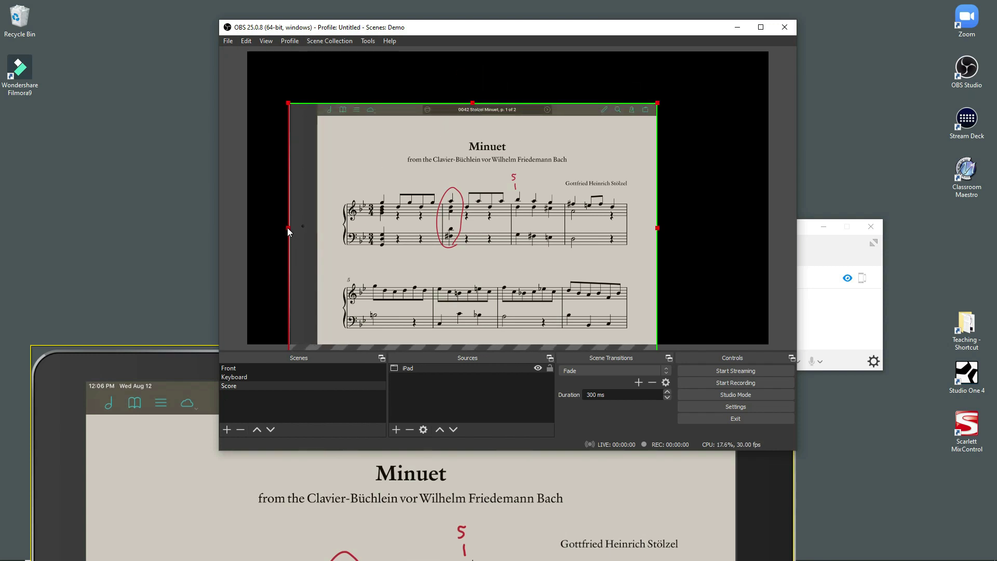
left_click_drag(289, 231, 293, 191)
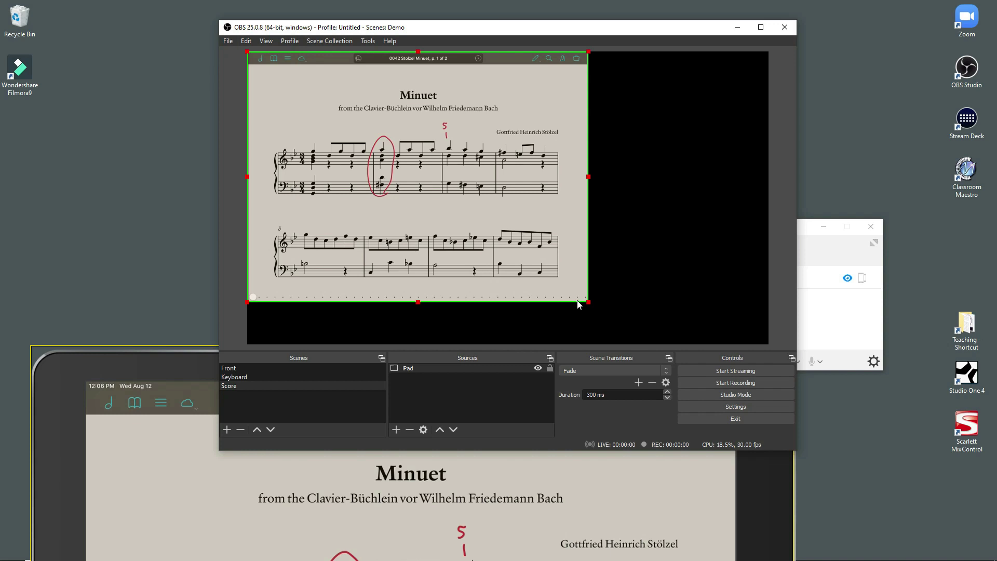
left_click_drag(588, 303, 646, 341)
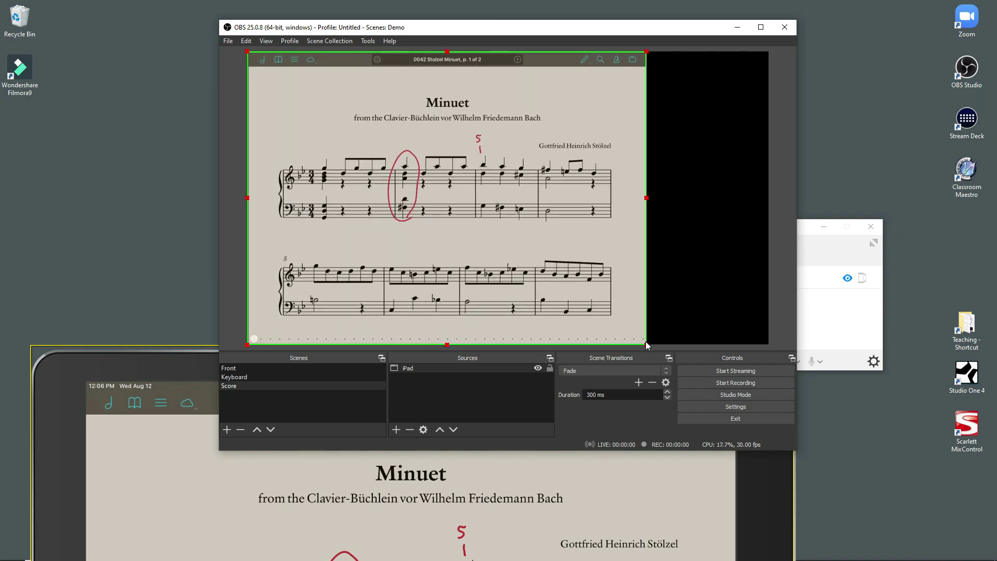
left_click(723, 273)
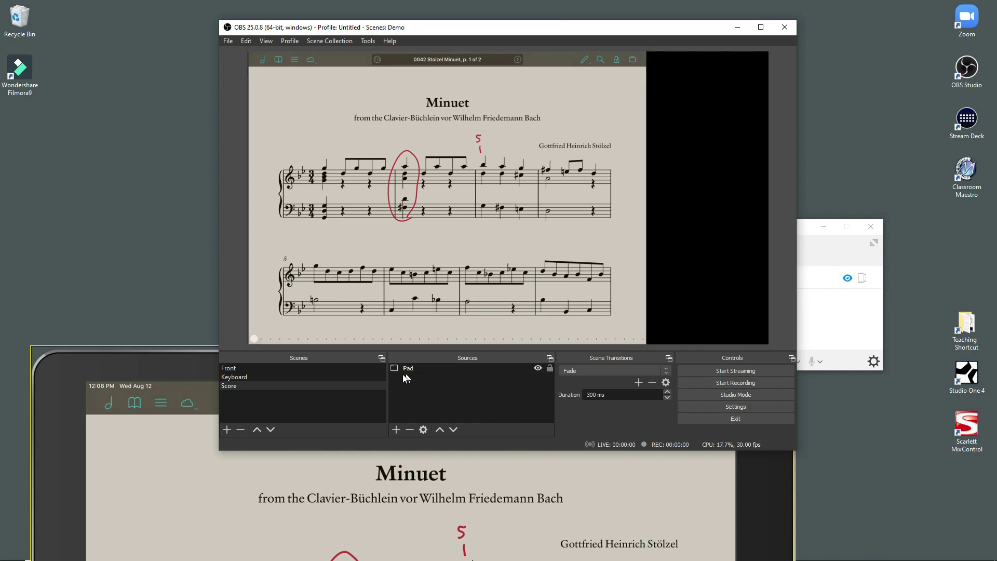
Add the existing Logitech Webcam video capture device to the Score scene.
left_click(397, 430)
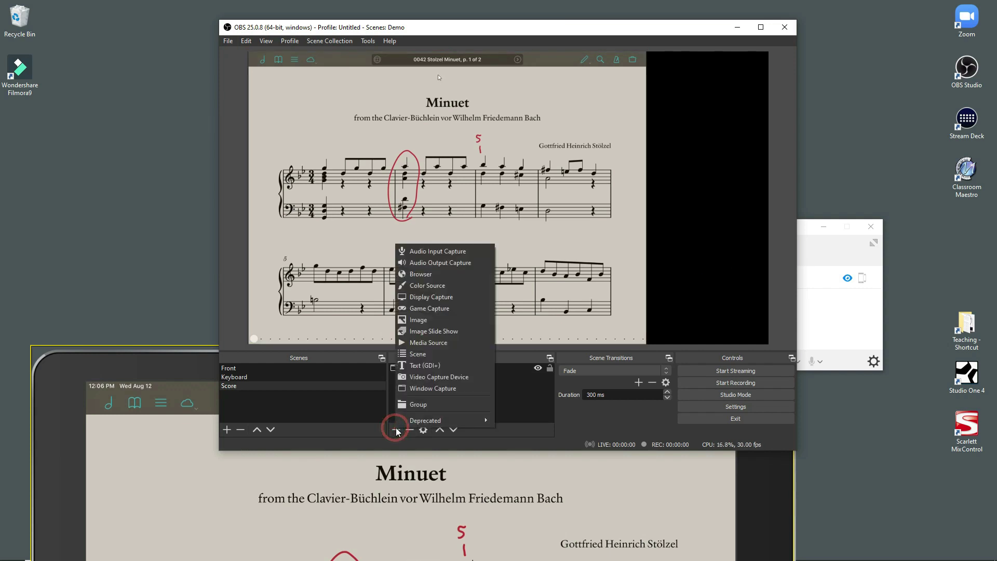
left_click(434, 384)
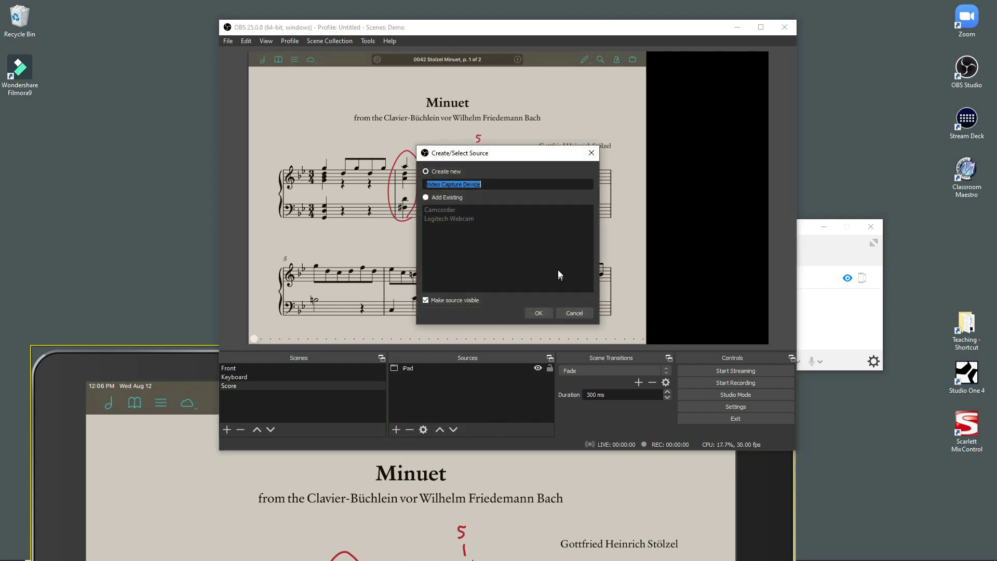
left_click(434, 196)
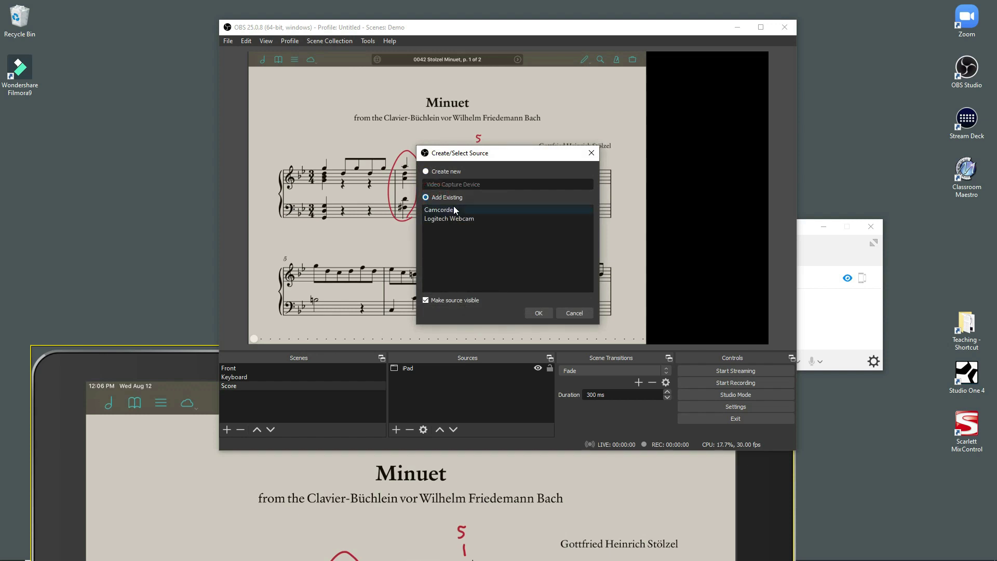
left_click(454, 219)
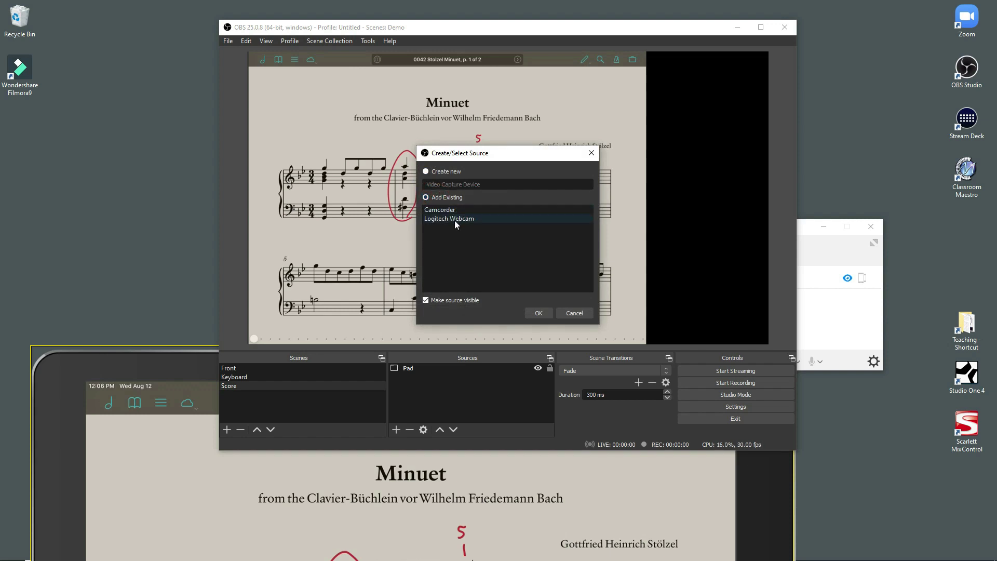
left_click(538, 313)
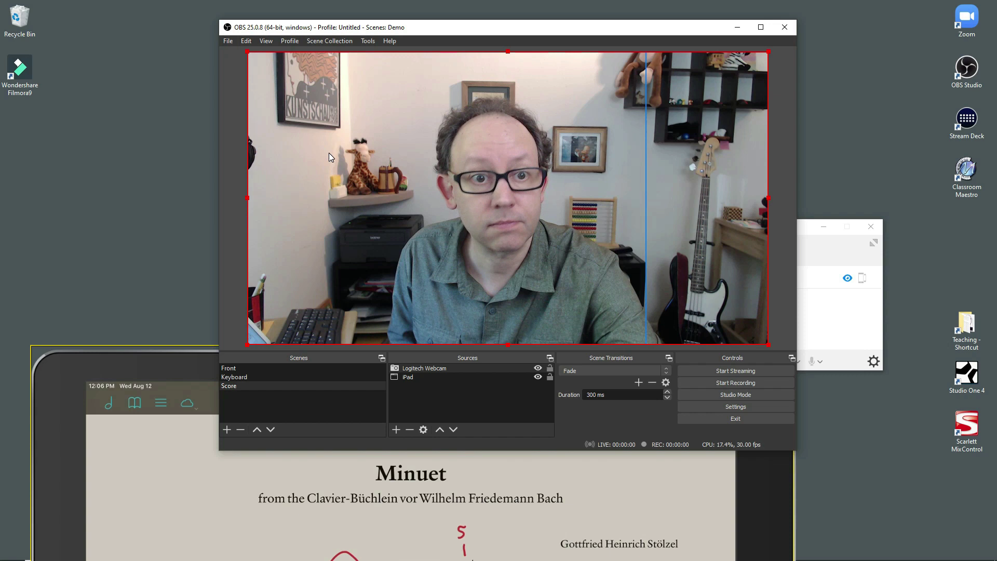
Shrink the webcam into the top-right corner and crop its left and right edges.
left_click_drag(248, 52, 618, 260)
left_click_drag(676, 296, 703, 86)
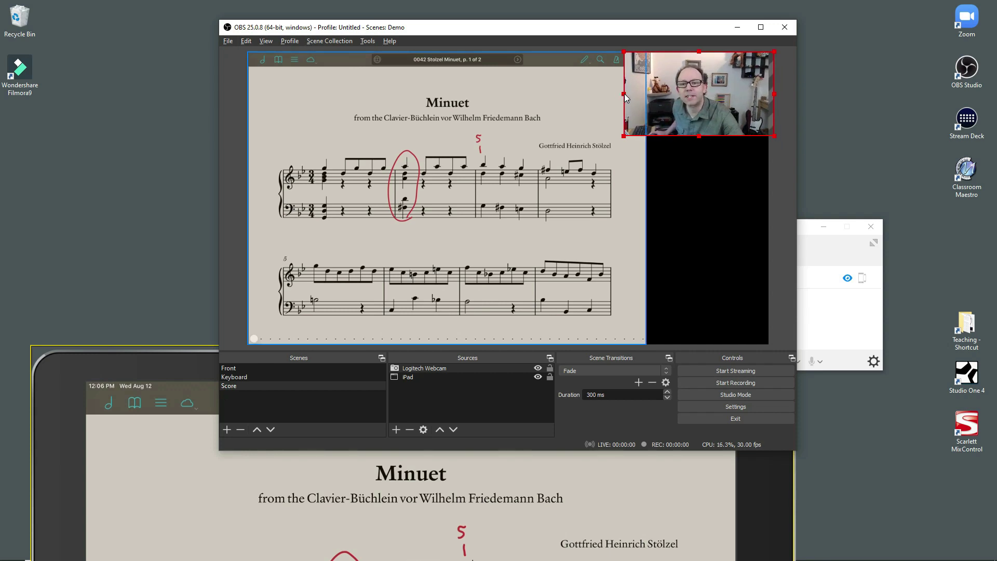
left_click_drag(625, 98, 648, 102)
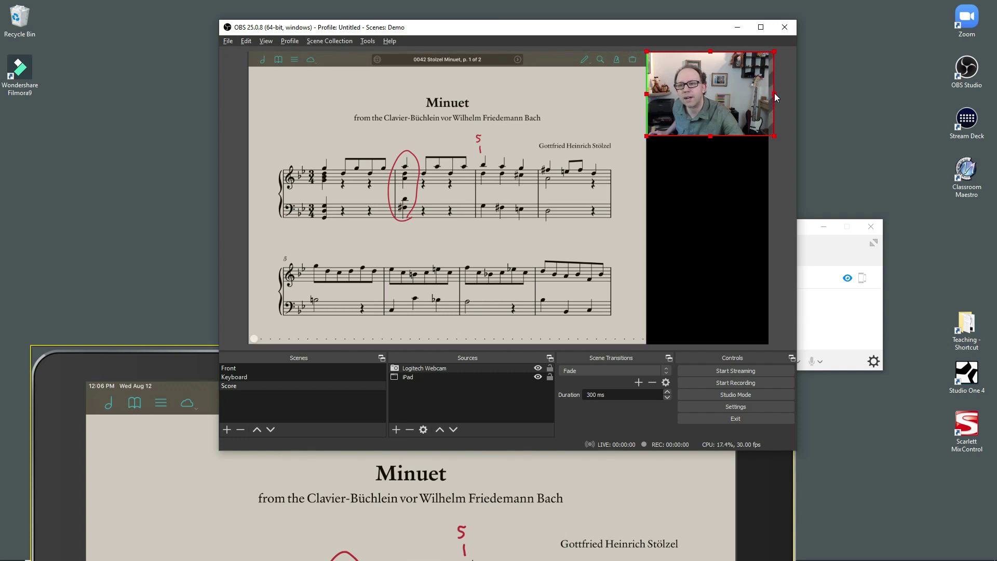
left_click_drag(777, 97, 770, 97)
left_click(721, 187)
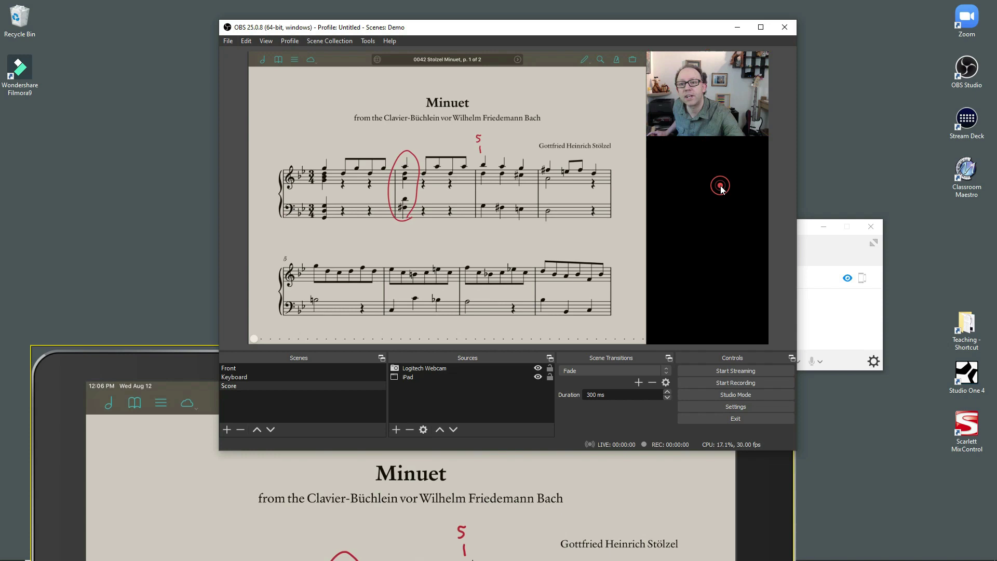
left_click(260, 369)
Check the Keyboard, Score and Front scenes in turn.
left_click(268, 377)
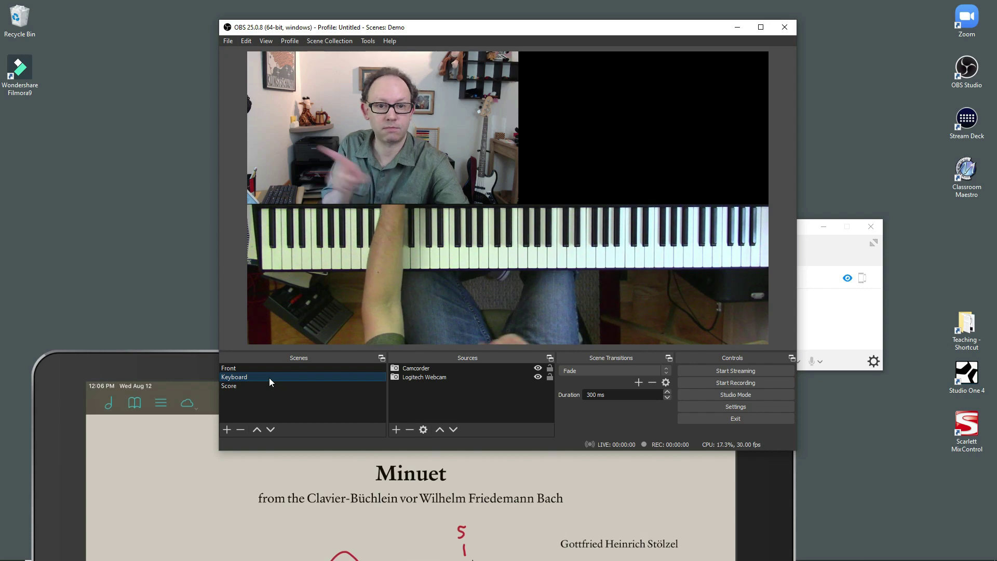
left_click(266, 386)
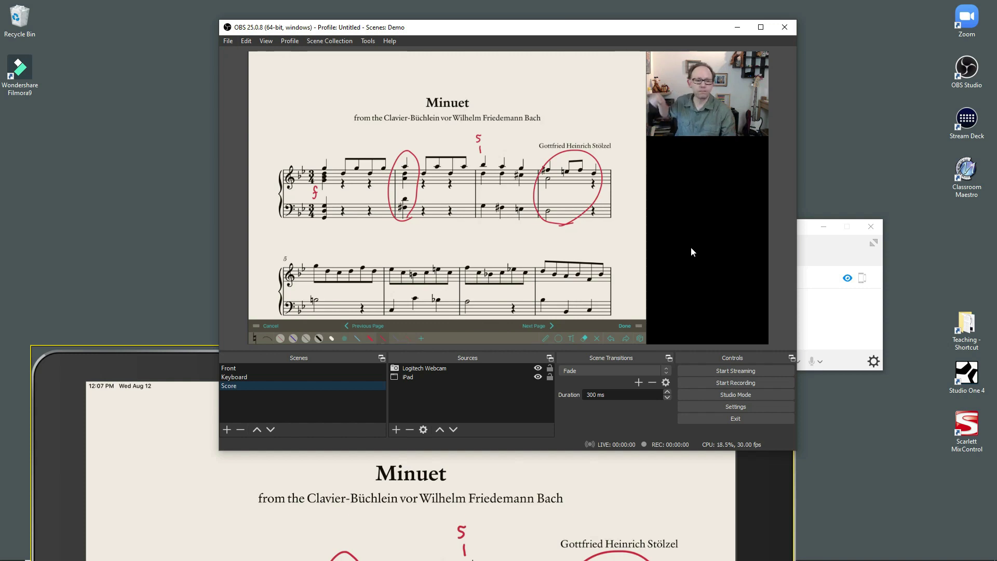
left_click(329, 371)
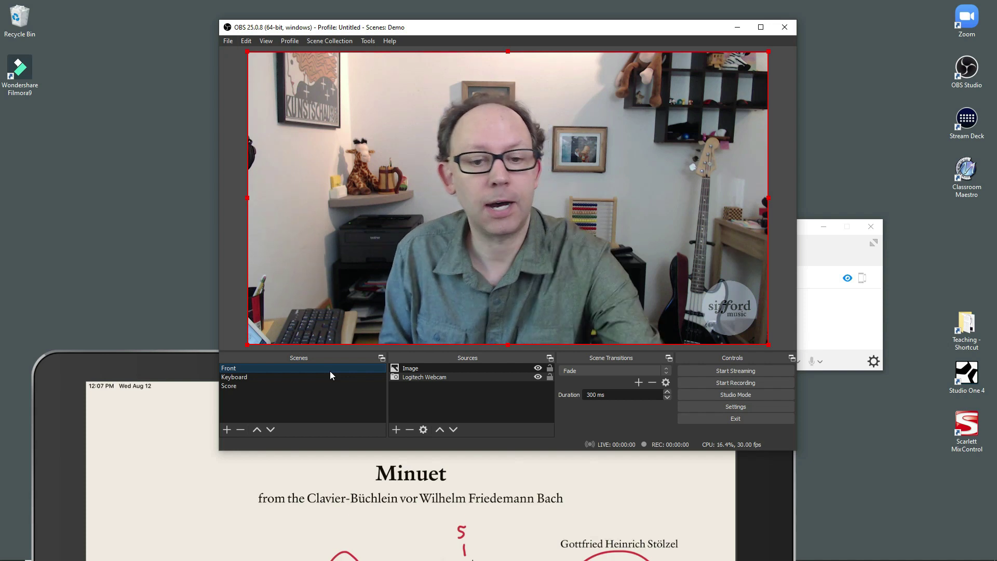
Launch Classroom Maestro from its desktop shortcut.
left_click(312, 402)
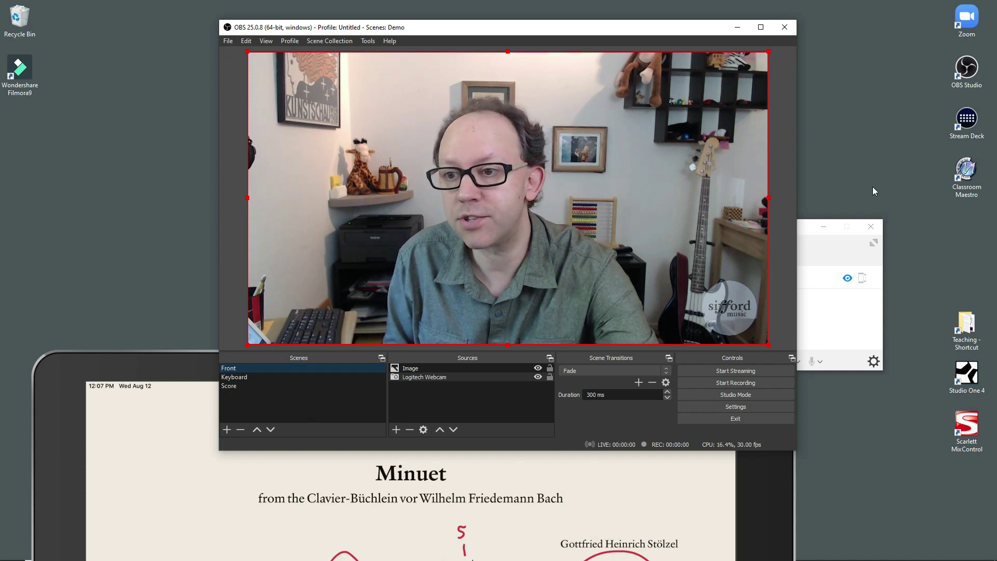
left_click(965, 172)
double_click(965, 172)
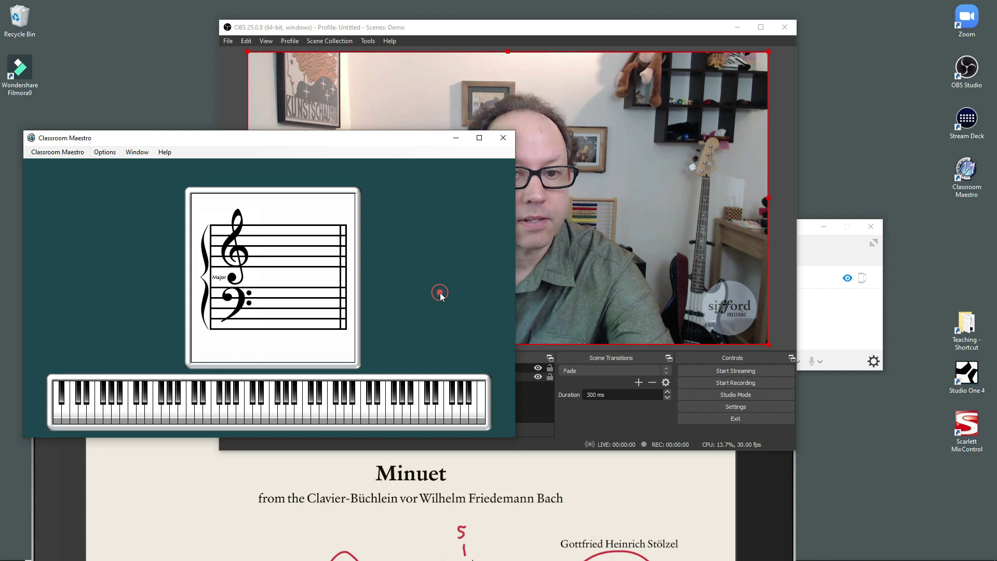
Create a new scene named 'Maestro' in OBS.
left_click(570, 409)
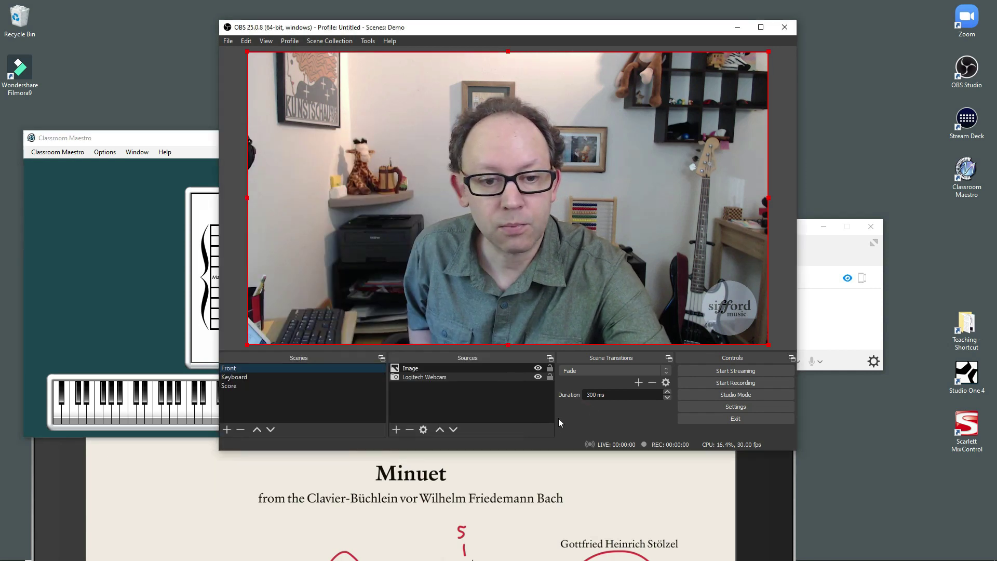
left_click(226, 430)
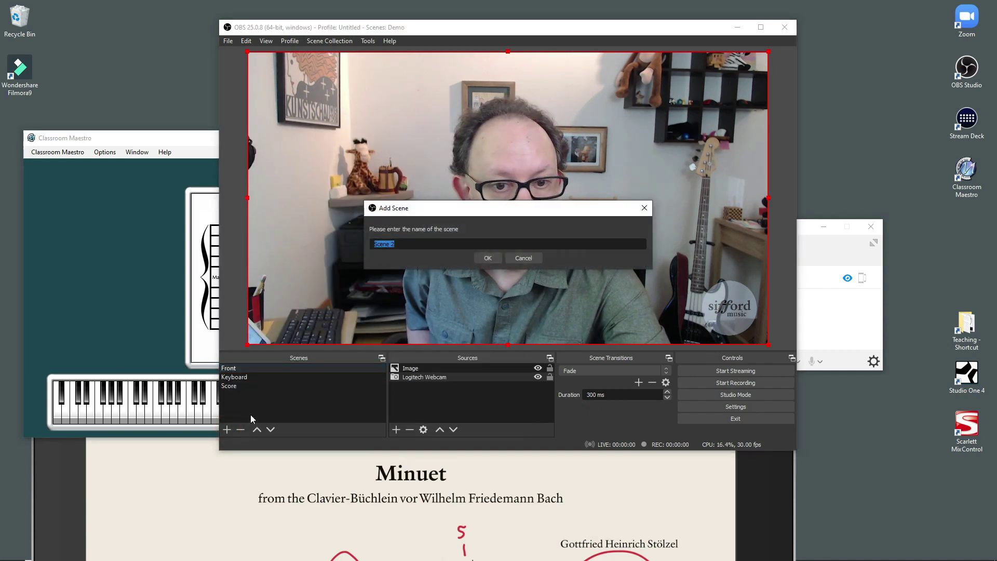
type("Maestro")
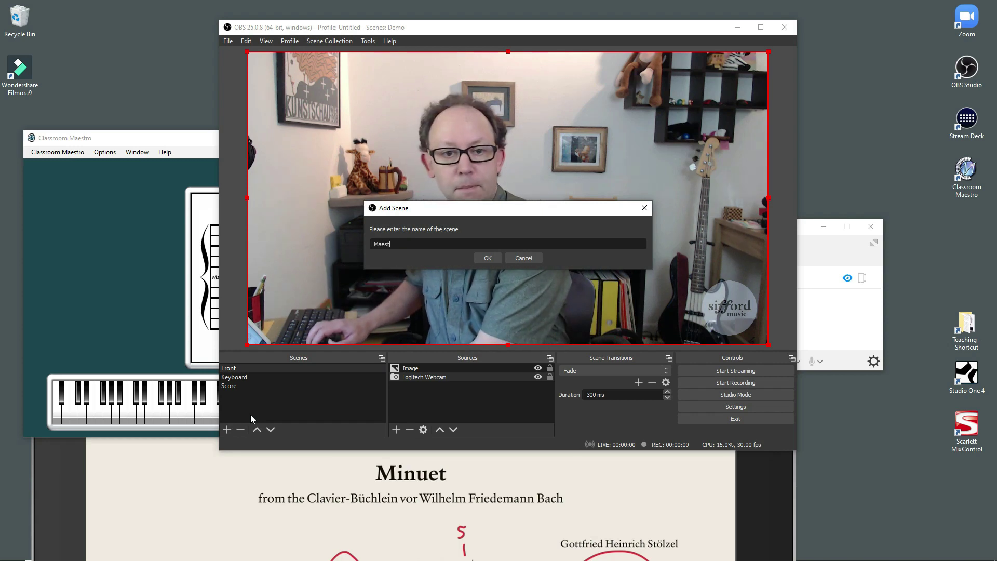
key("Return")
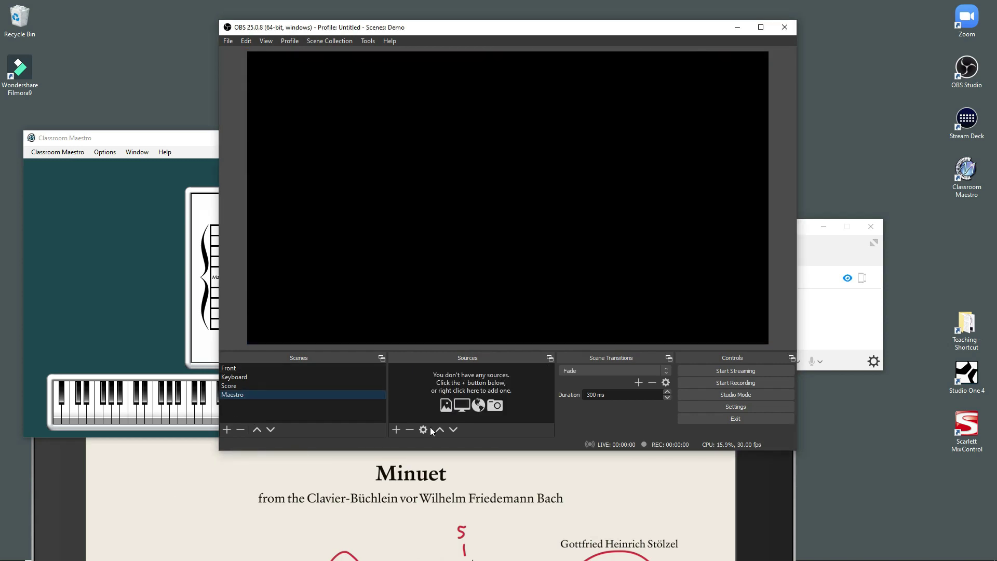
Add a Window Capture named 'Meastro' of the Classroom Maestro window.
left_click(395, 429)
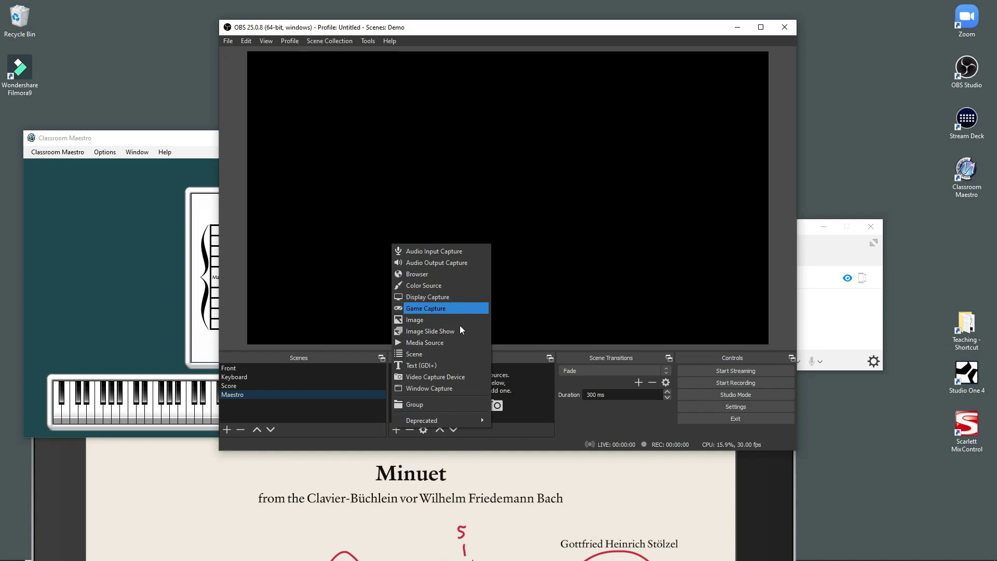
left_click(432, 387)
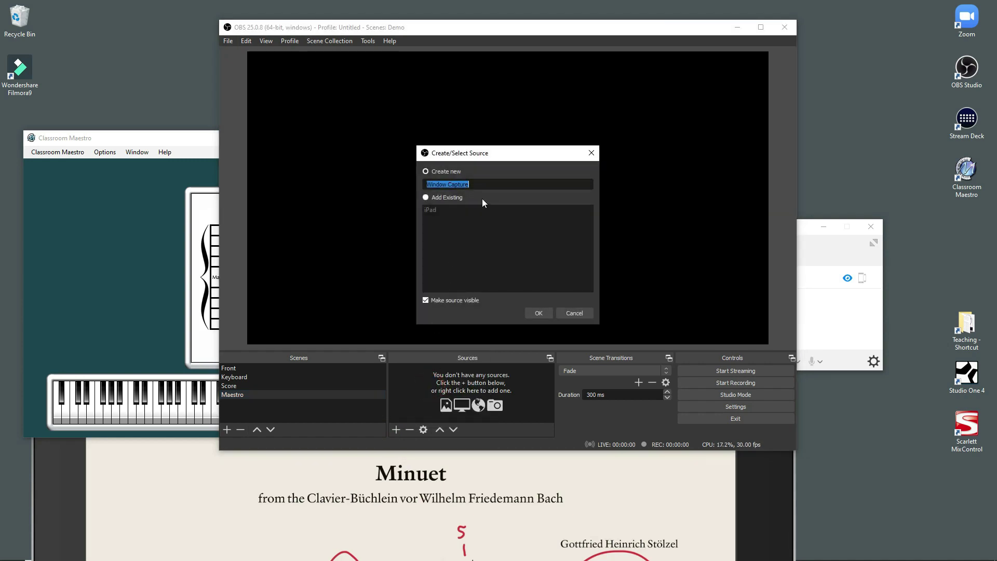
type("Meastro")
key("Return")
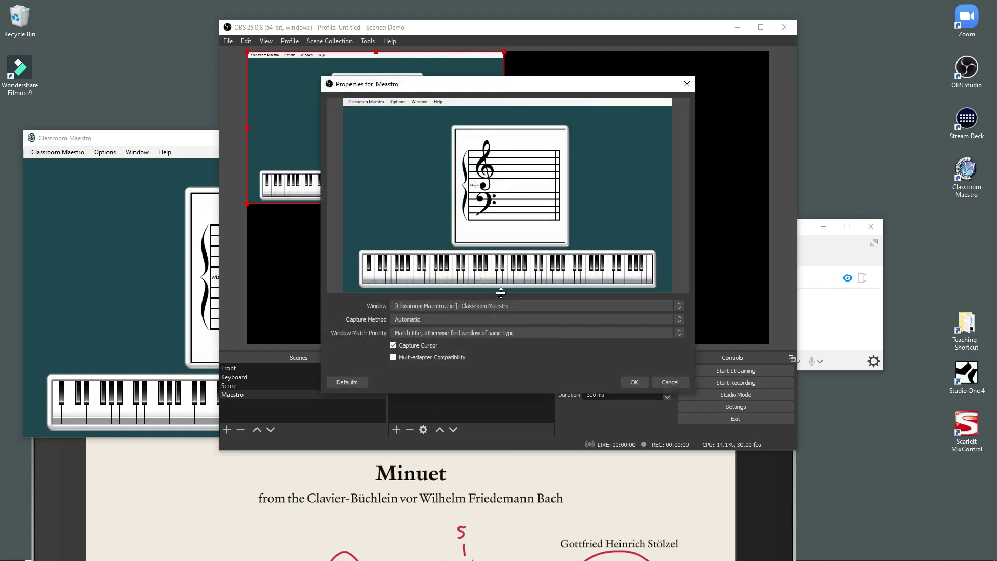
left_click(635, 383)
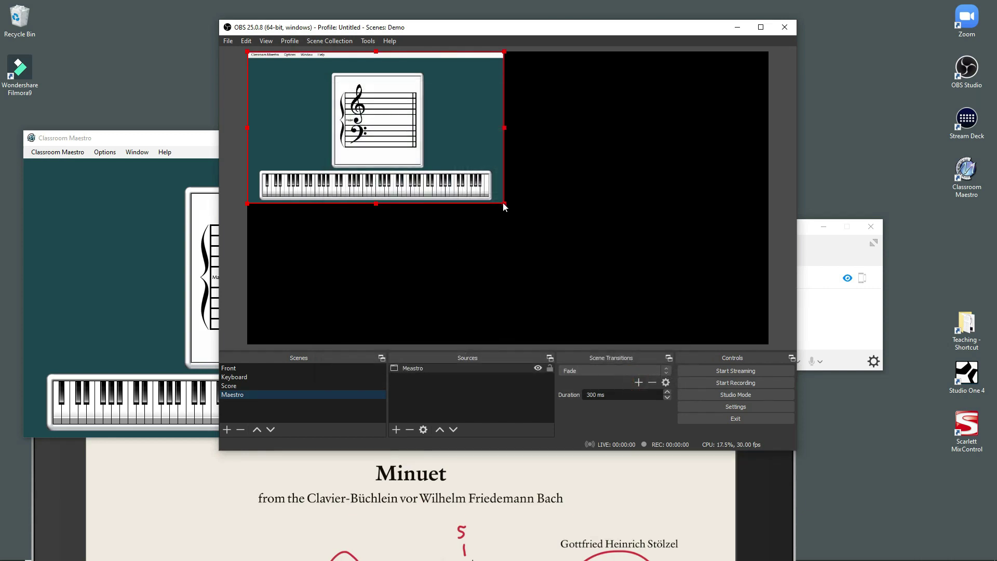
Crop the menu bar off the Classroom Maestro capture and stretch it to fill the entire canvas.
left_click_drag(505, 206, 739, 348)
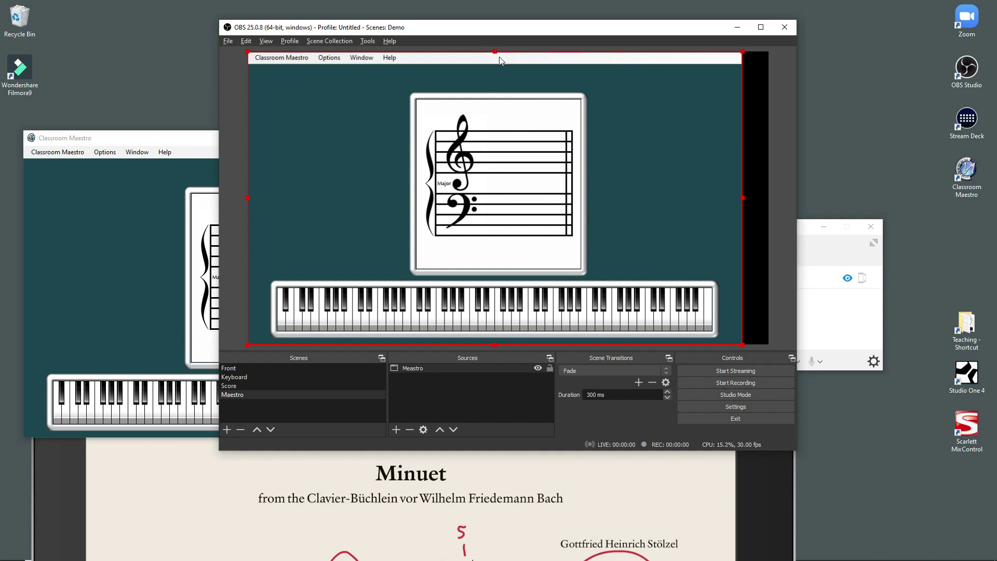
left_click_drag(495, 55, 500, 76)
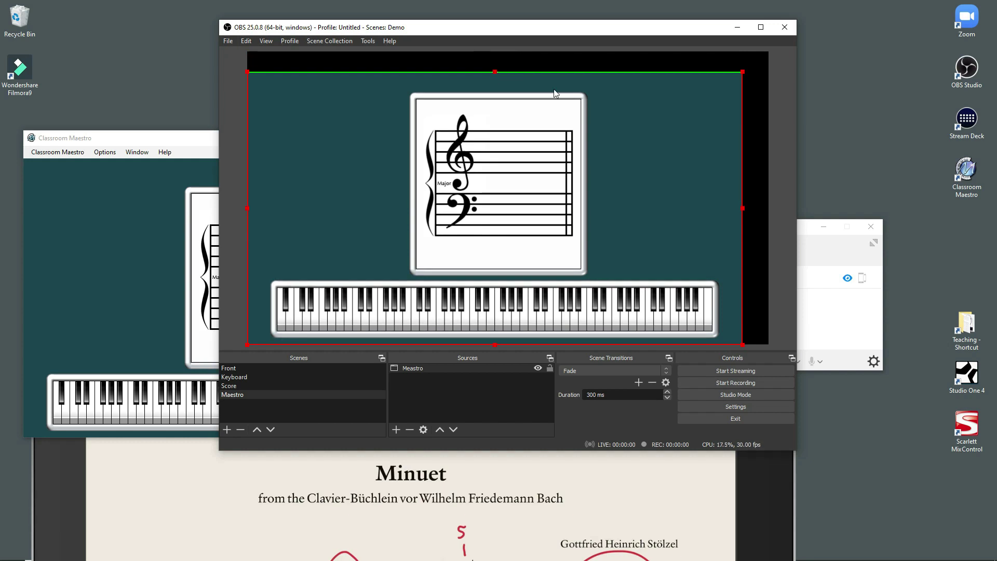
mouse_move(623, 142)
left_mouse_down()
mouse_move(615, 122)
mouse_move(623, 125)
left_mouse_up()
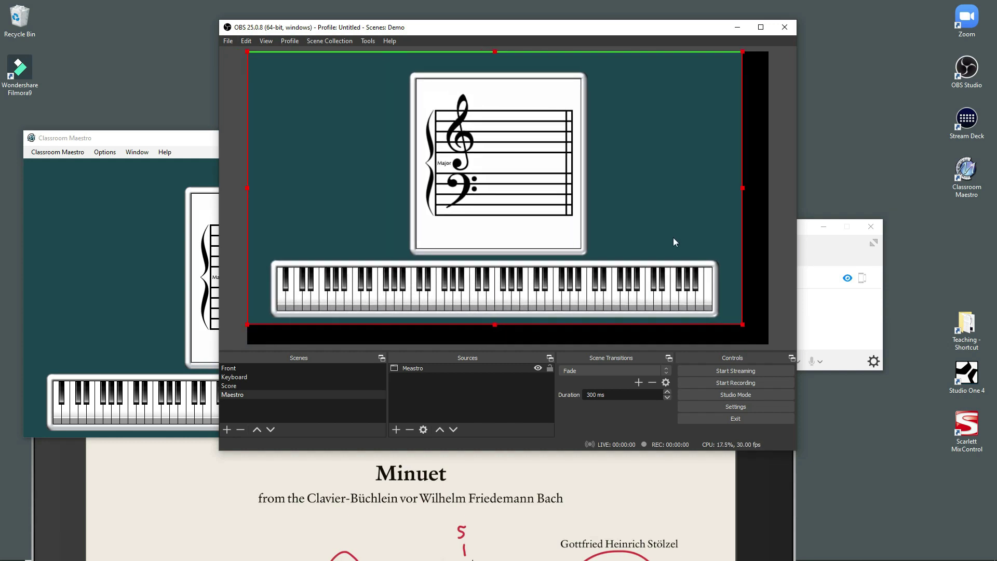
left_click_drag(744, 328, 760, 343)
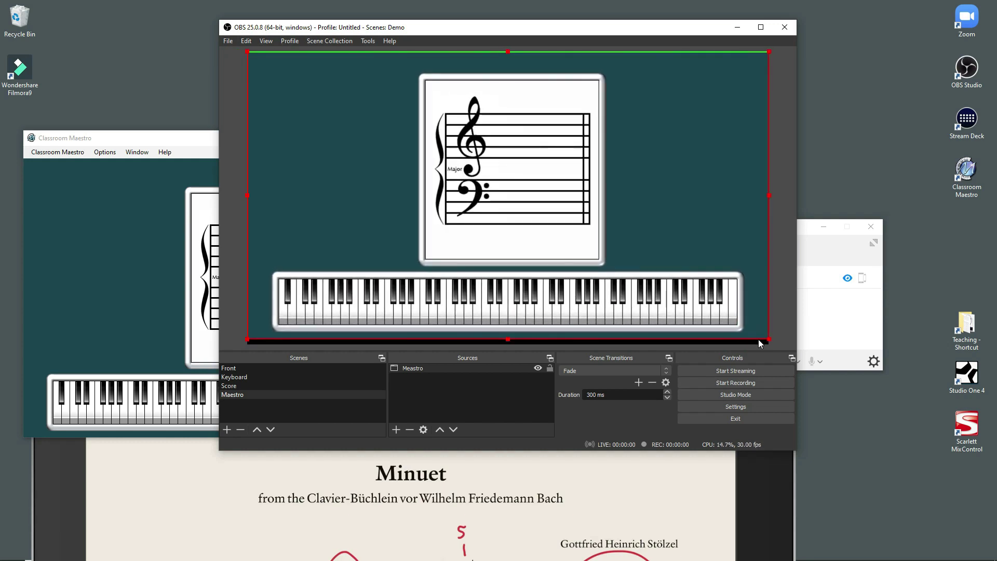
left_click_drag(648, 243, 647, 253)
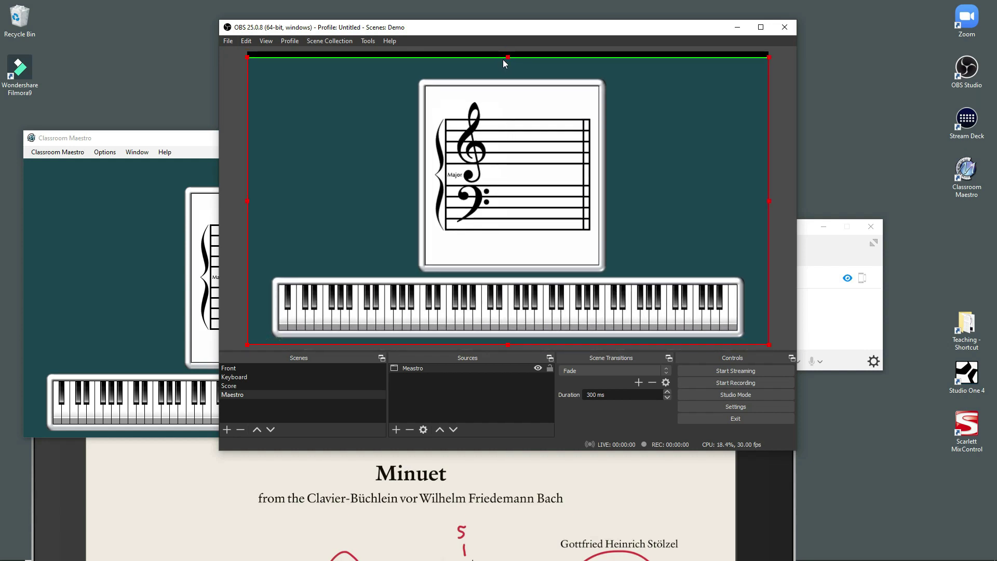
left_click_drag(508, 57, 504, 52)
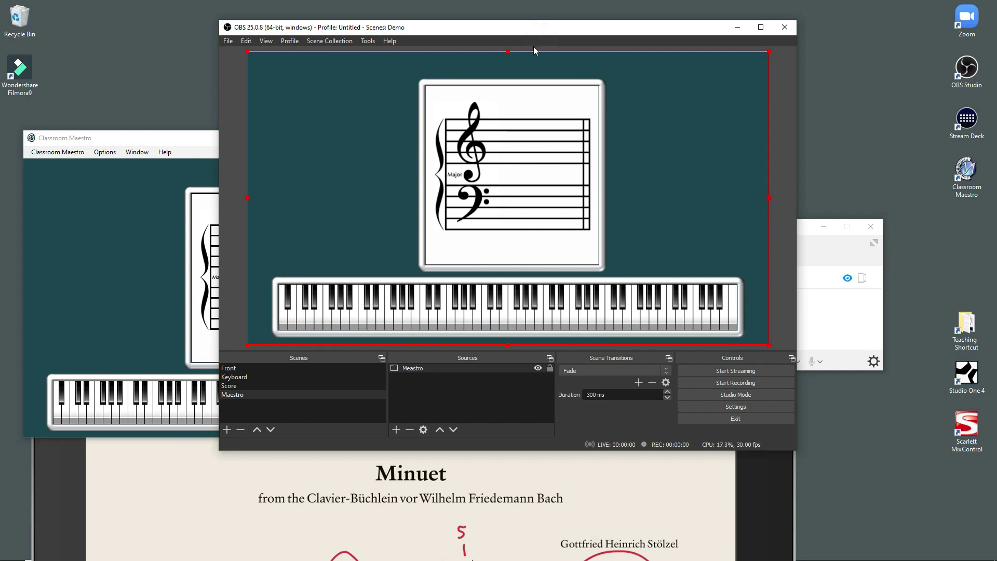
Add the existing Logitech Webcam video capture device to the Maestro scene.
left_click(395, 432)
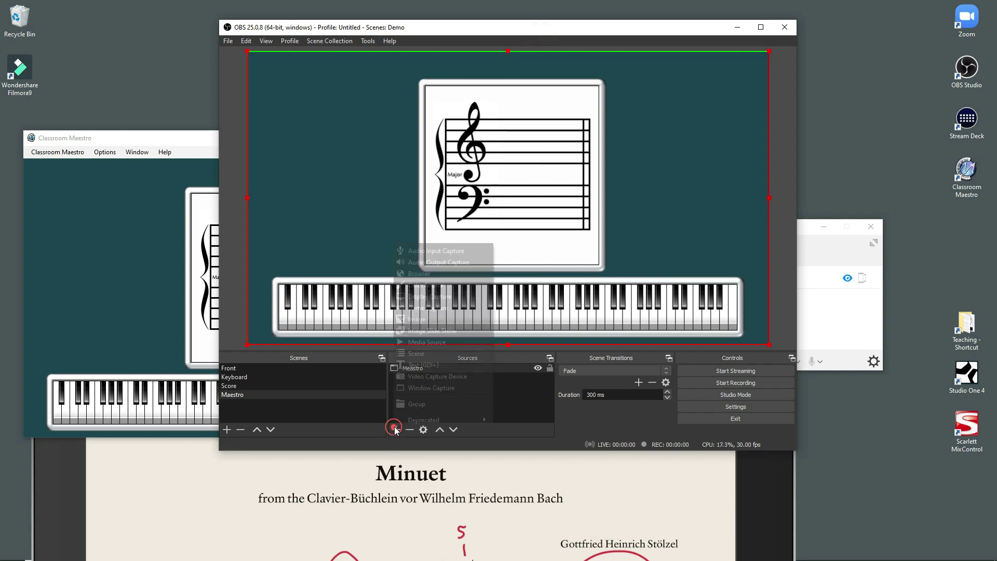
left_click(416, 380)
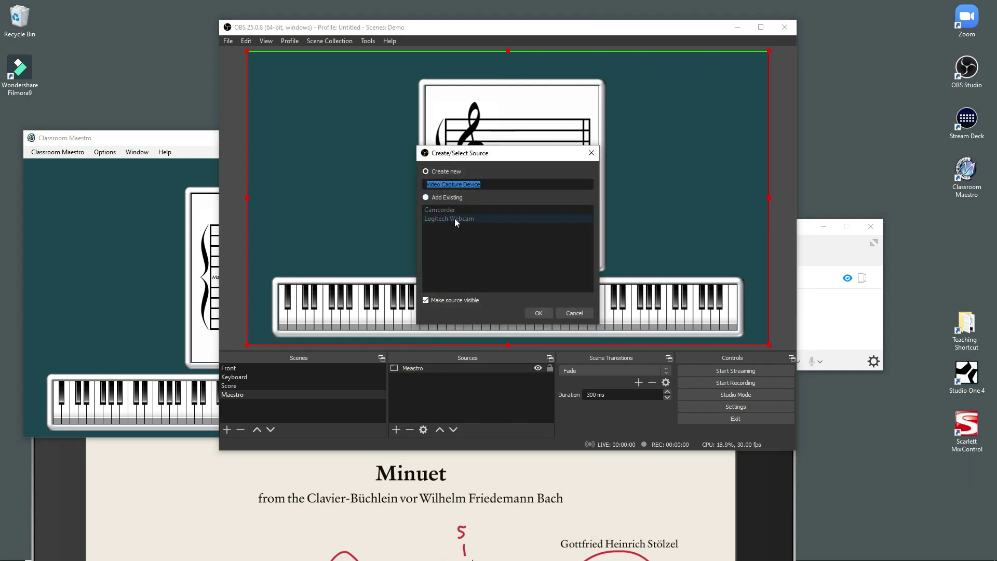
left_click(445, 202)
left_click(445, 218)
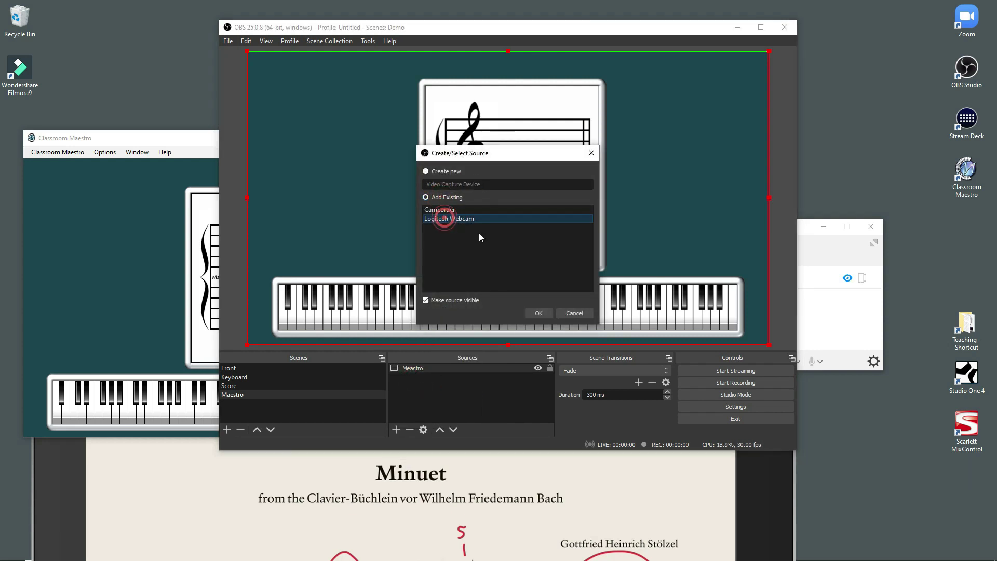
left_click(538, 313)
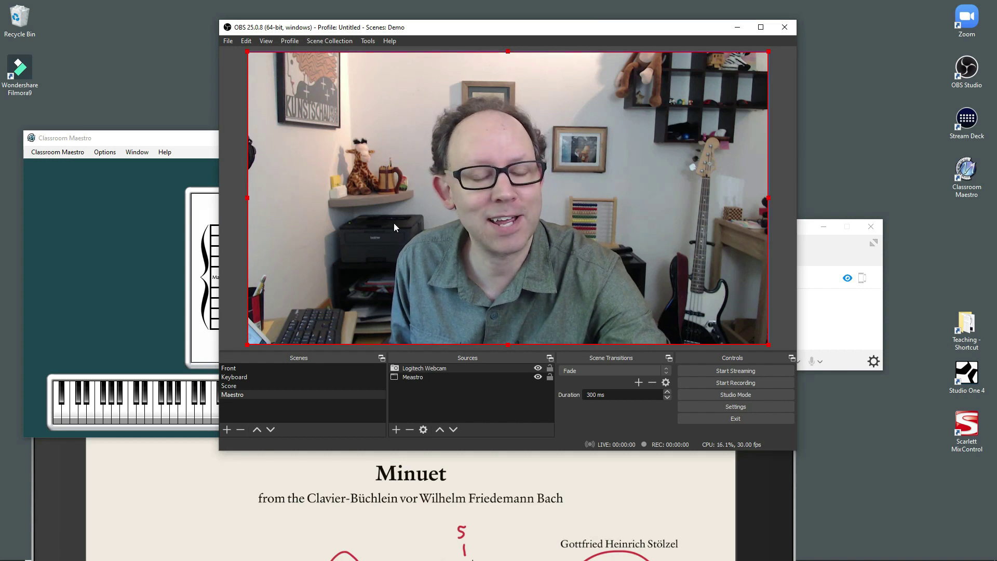
Shrink the webcam into a small inset in the top-right corner.
left_click_drag(248, 52, 581, 234)
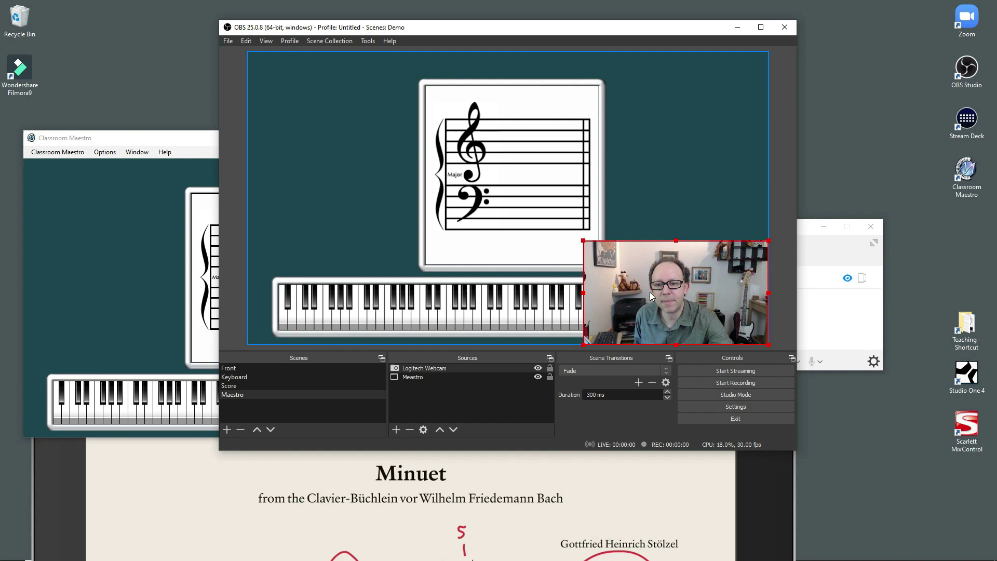
left_click_drag(649, 292, 649, 108)
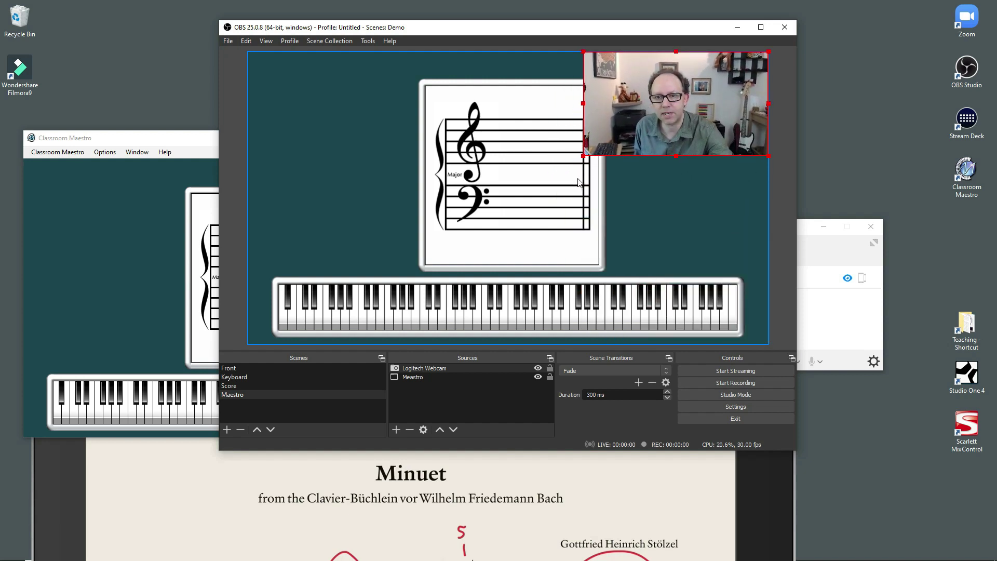
left_click_drag(582, 157, 641, 133)
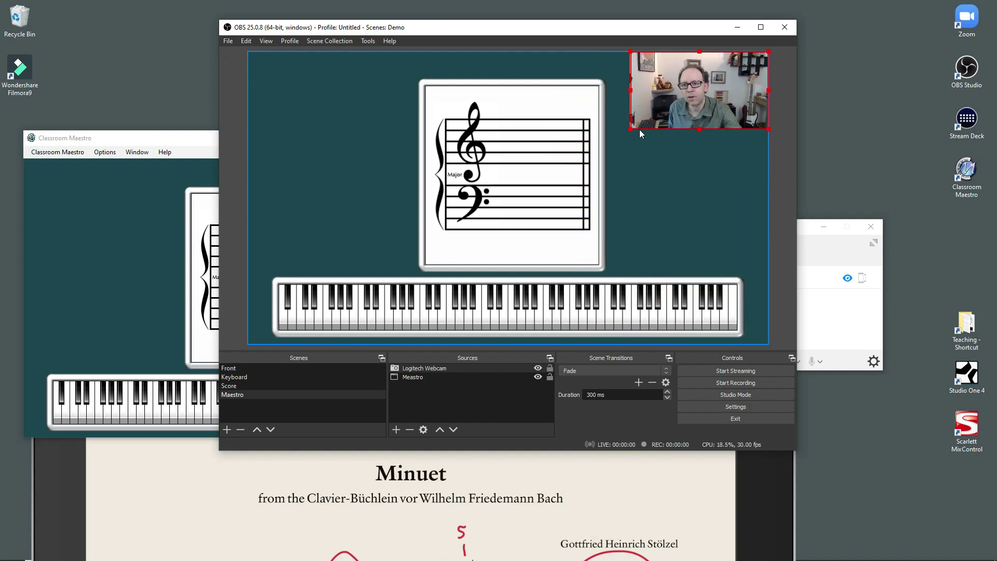
left_click(651, 178)
left_click(786, 180)
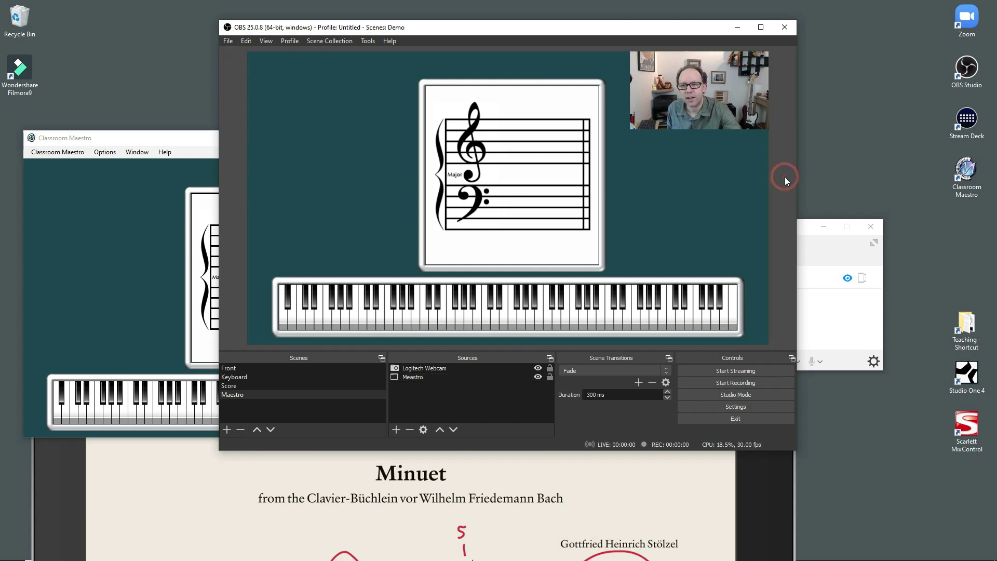
left_click(271, 370)
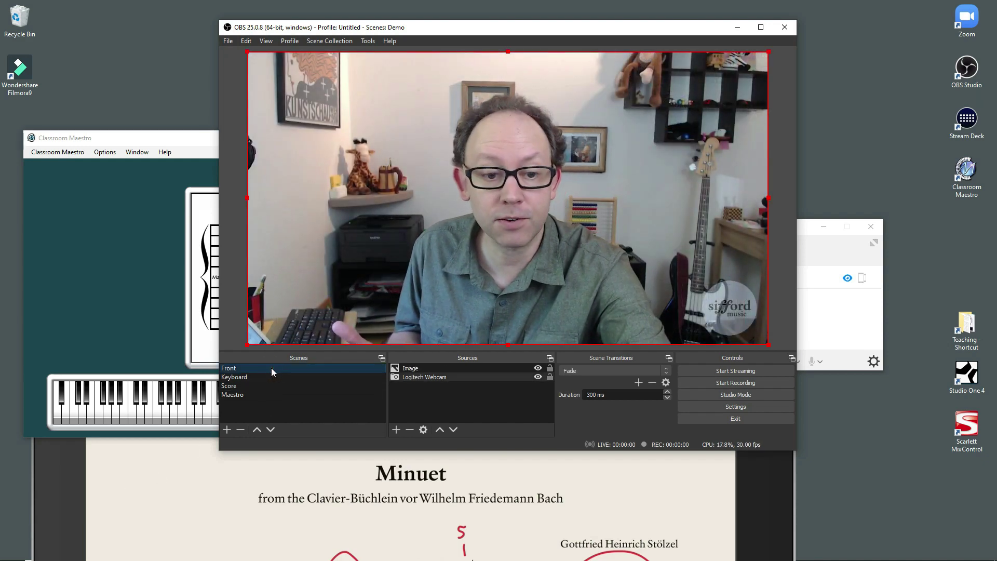
left_click(274, 377)
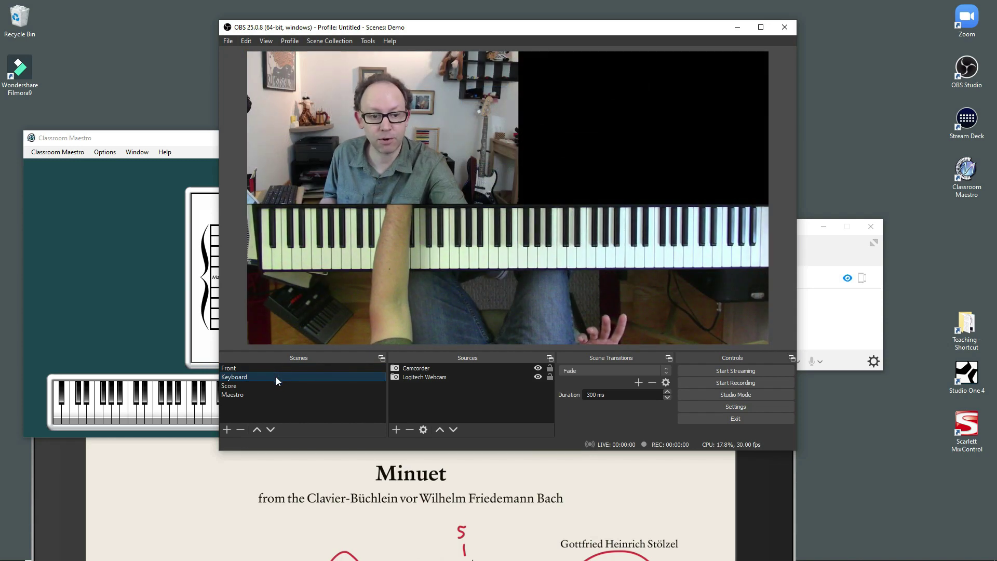
left_click(277, 386)
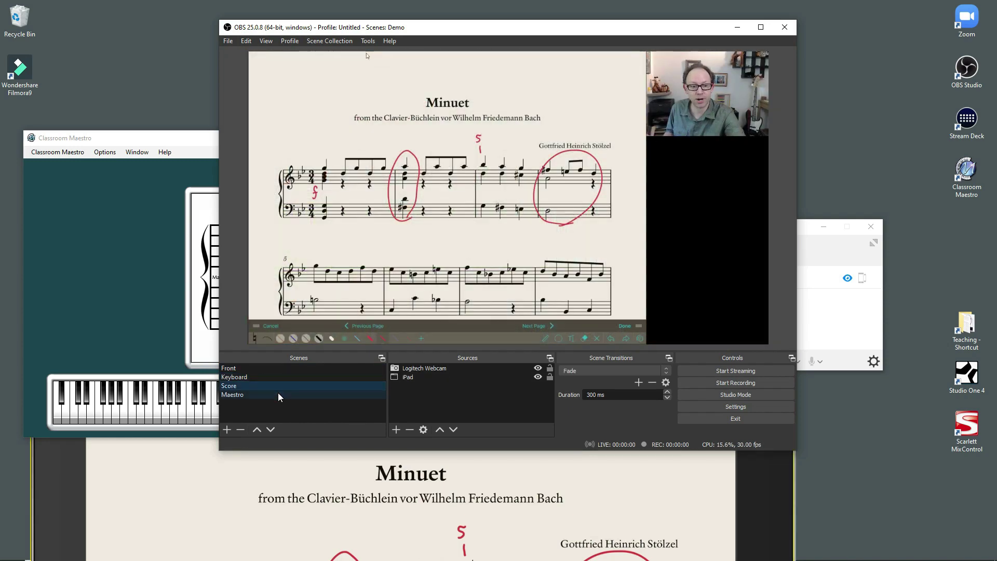
left_click(279, 396)
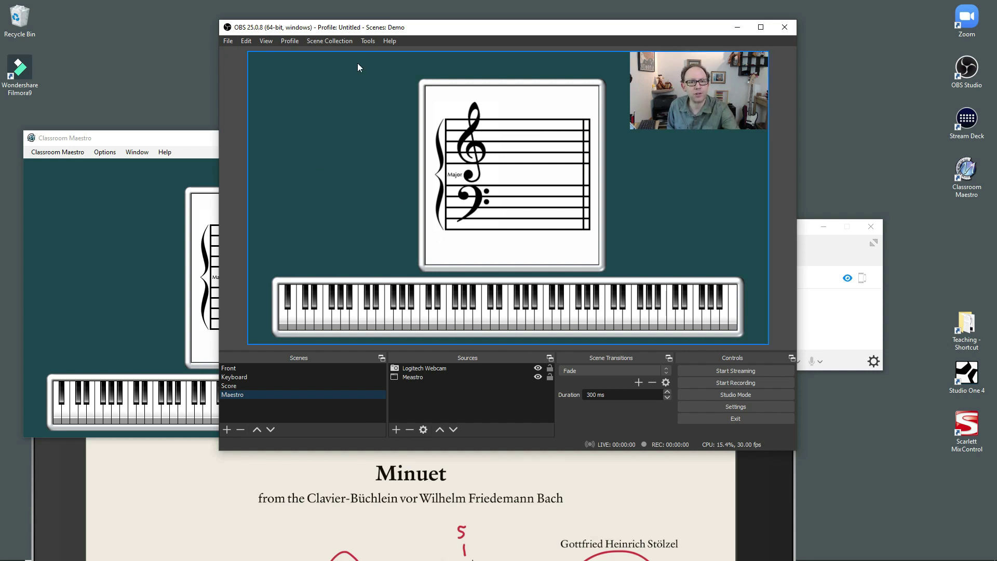
Review the VirtualCam settings under Tools, confirming AutoStart is on.
left_click(368, 41)
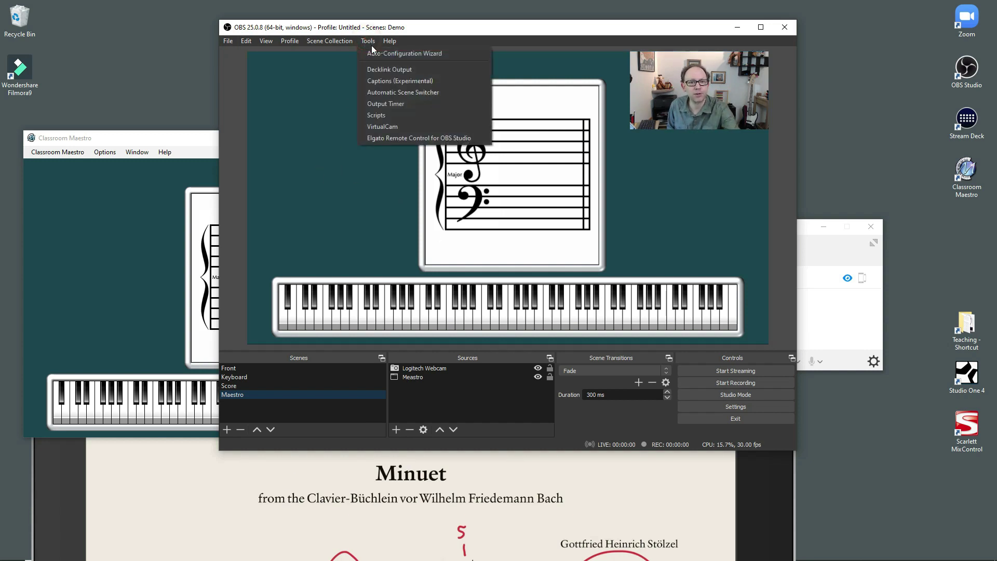
left_click(378, 127)
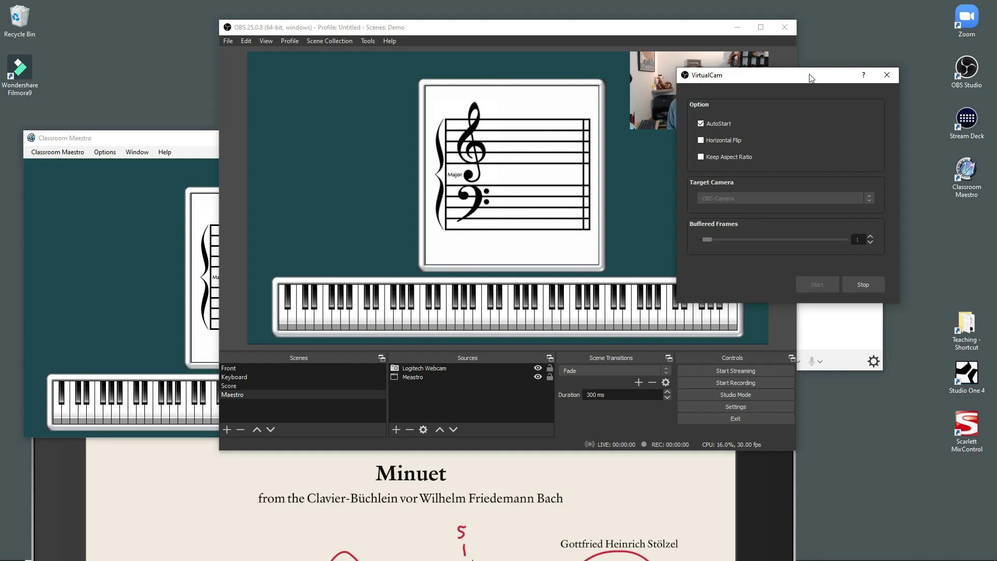
left_click(887, 75)
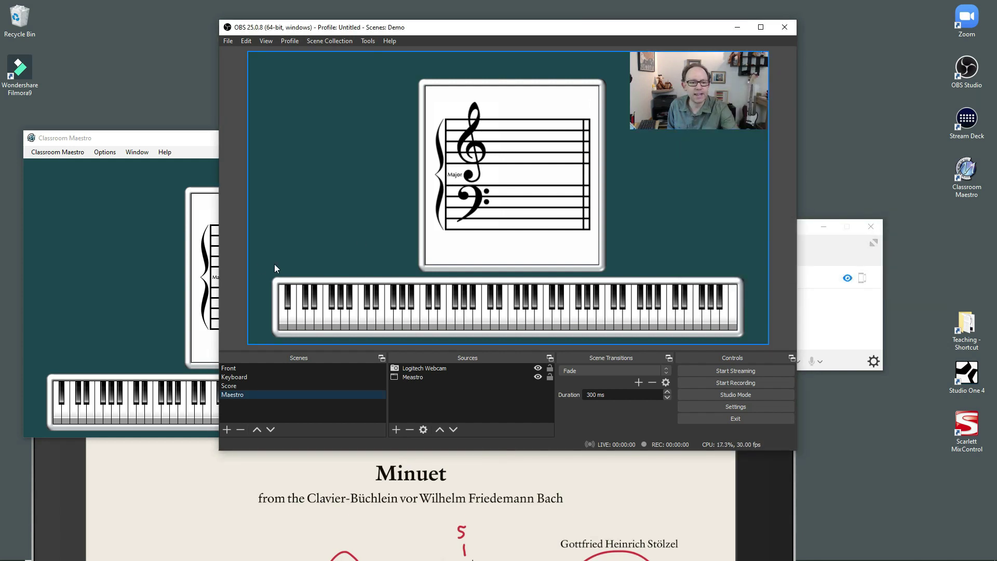
Switch OBS to the Front scene, then launch Zoom and start a new meeting.
left_click(281, 369)
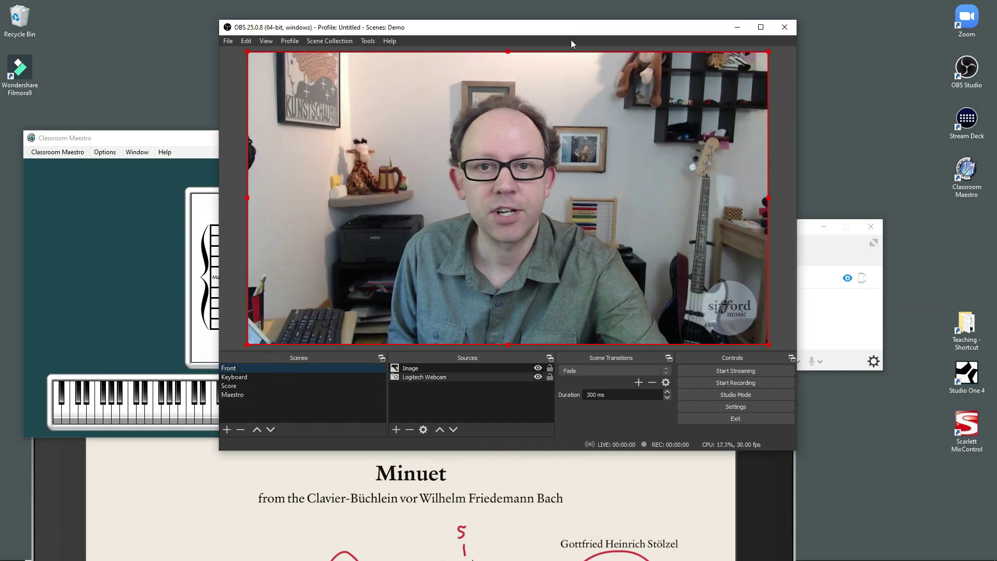
left_click_drag(572, 27, 408, 19)
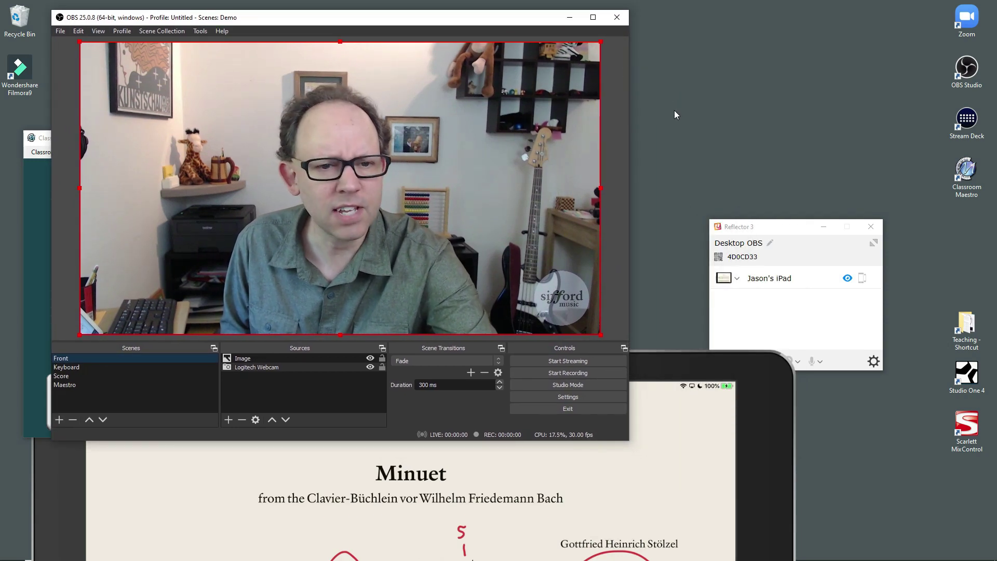
double_click(968, 19)
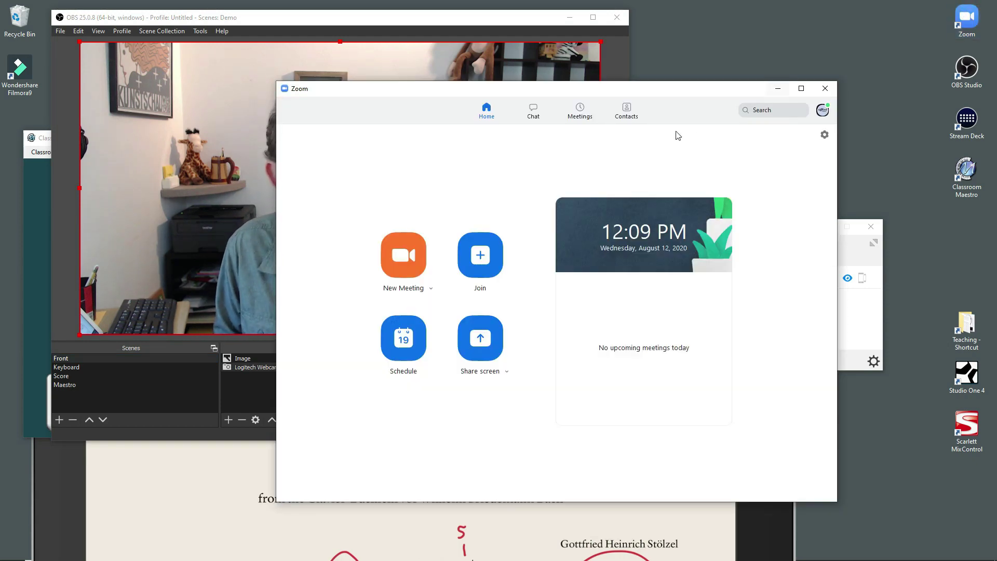
left_click(408, 253)
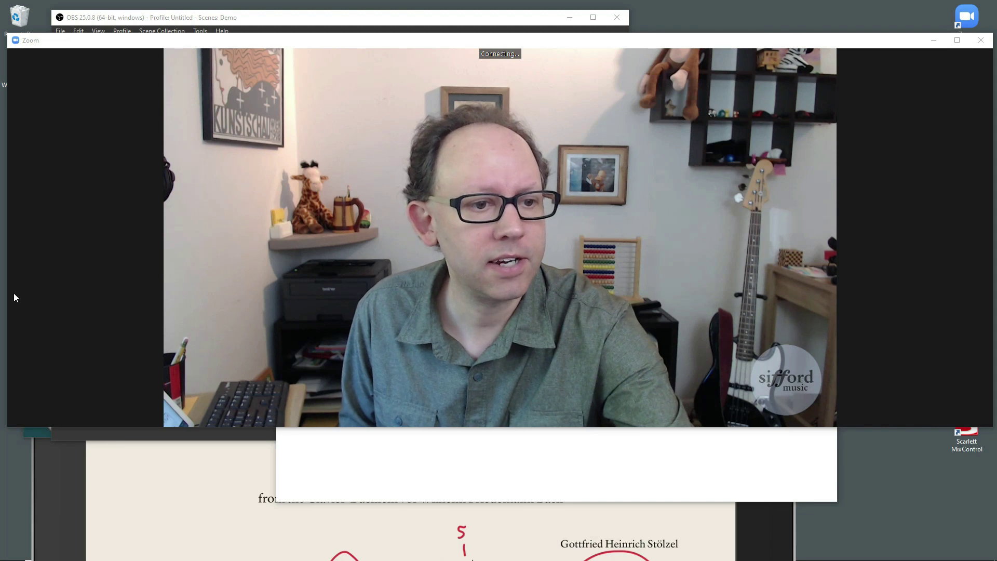
Arrange the OBS and Zoom windows side by side and confirm Zoom's camera is OBS-Camera.
left_click_drag(13, 293, 383, 294)
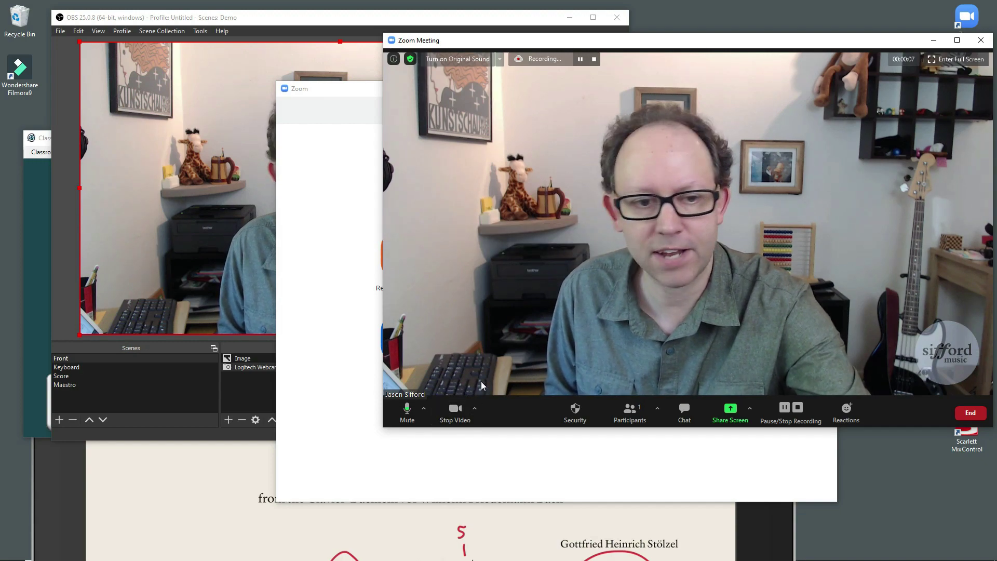
left_click(178, 367)
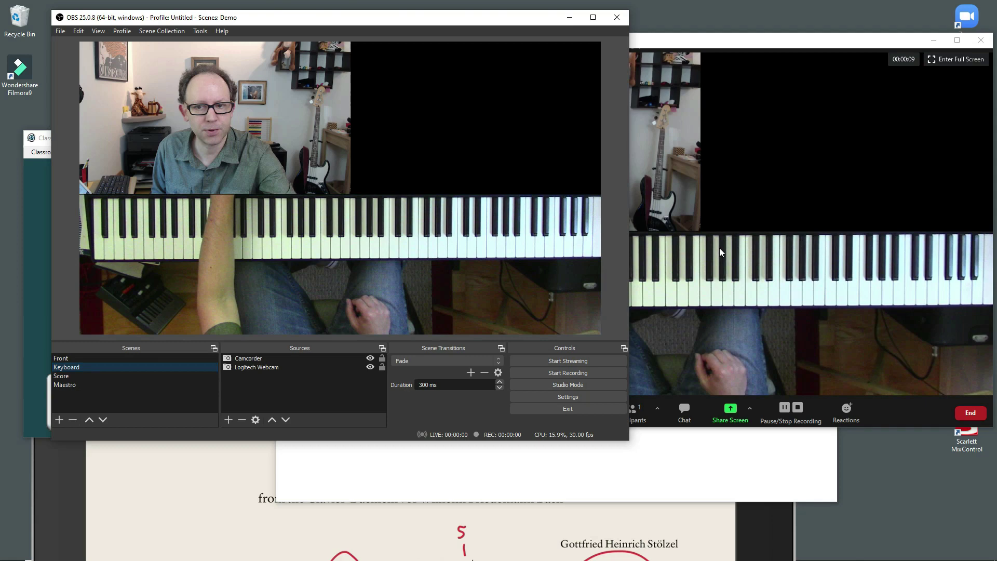
left_click(842, 242)
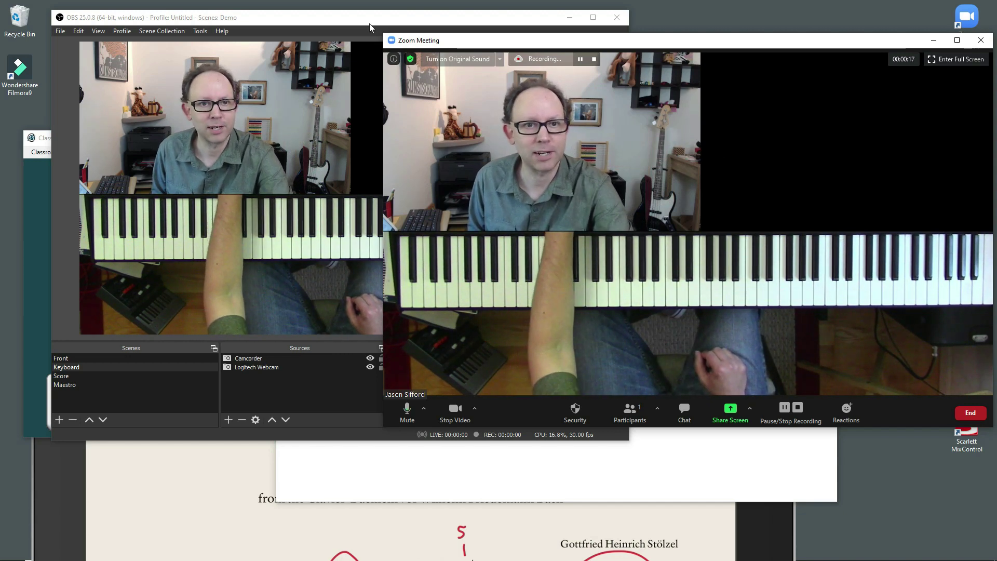
mouse_move(368, 17)
left_mouse_down()
mouse_move(374, 40)
mouse_move(352, 26)
left_mouse_up()
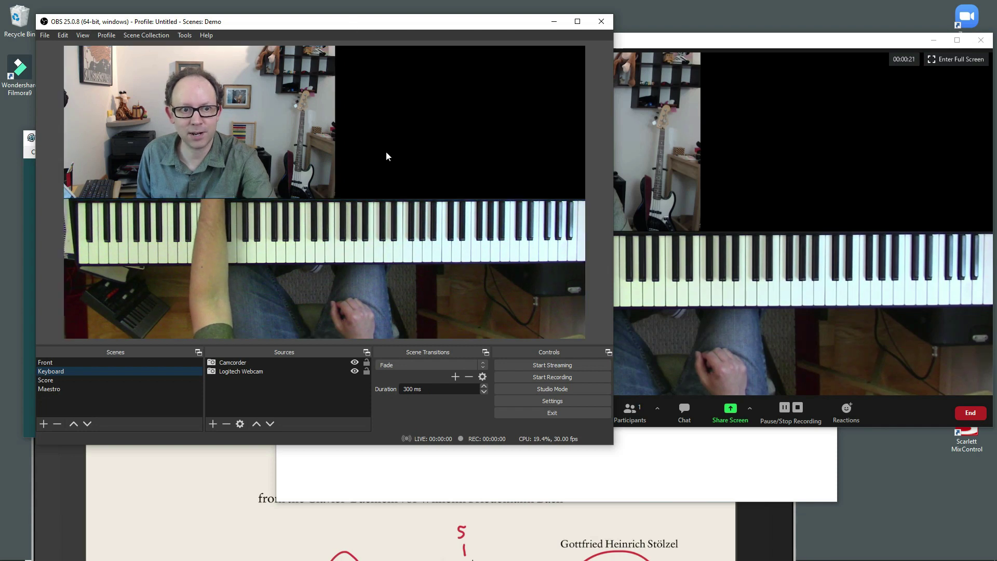
left_click_drag(697, 40, 666, 38)
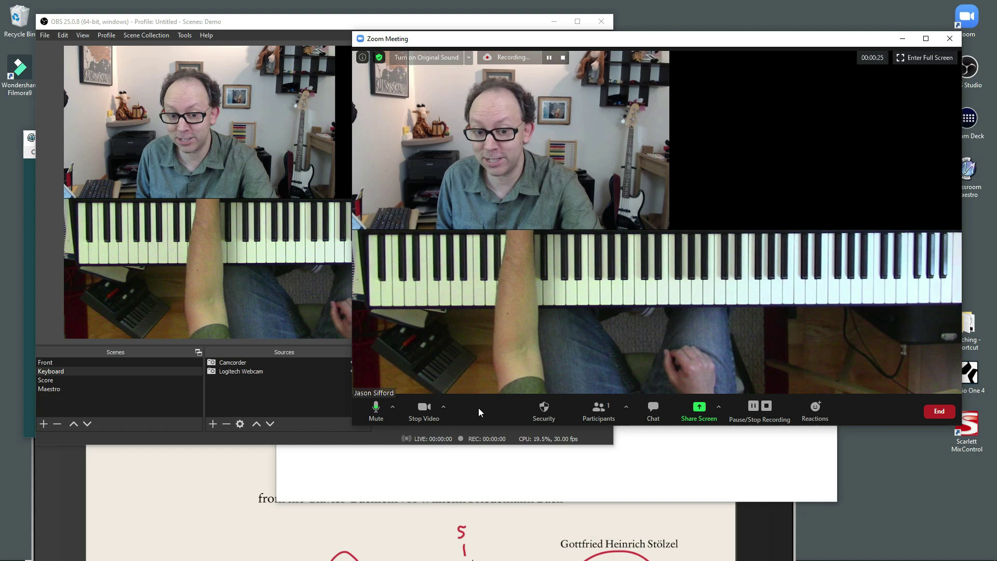
left_click(445, 404)
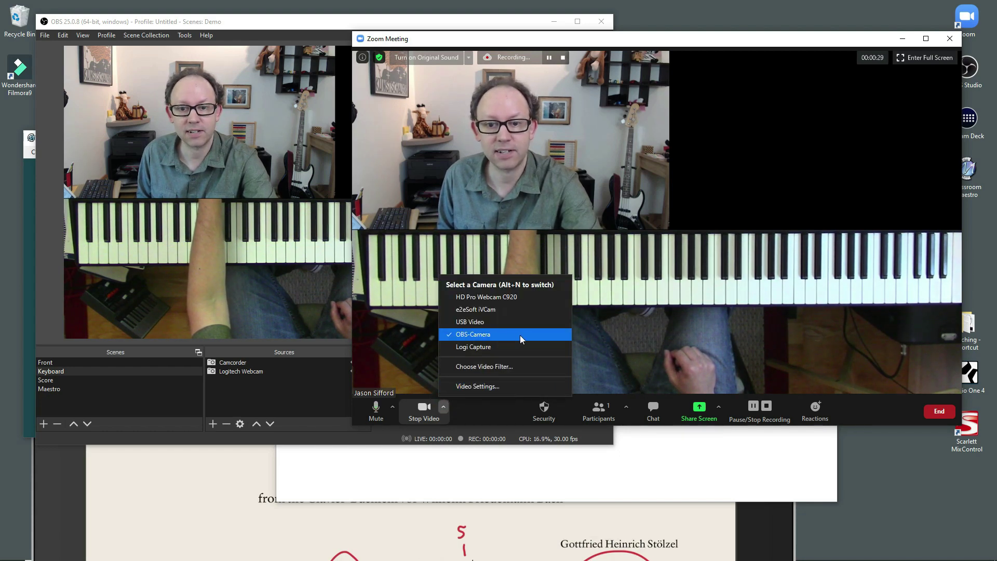
left_click(652, 313)
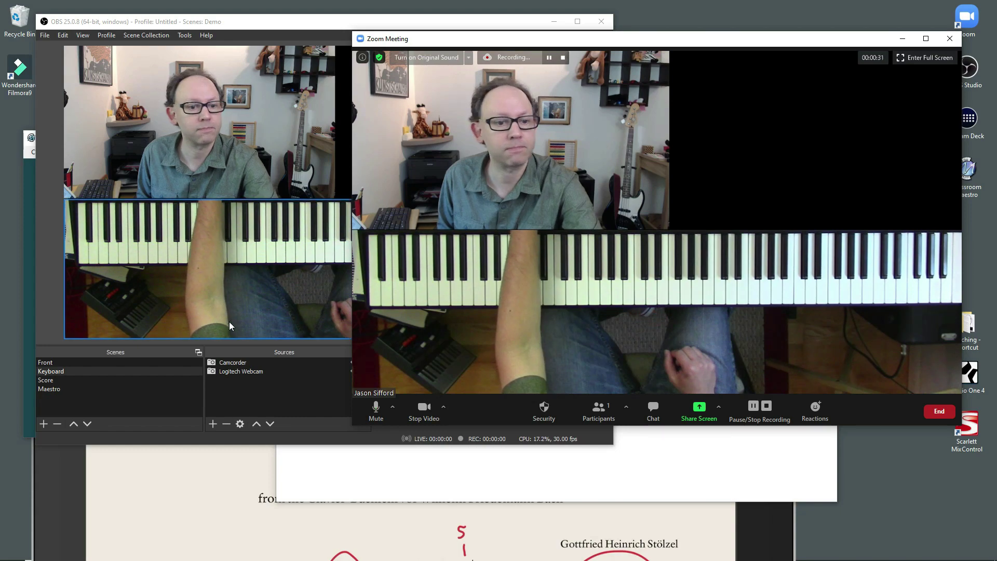
Cycle OBS through the Front, Keyboard, Score and Maestro scenes, ending on Front.
left_click(162, 362)
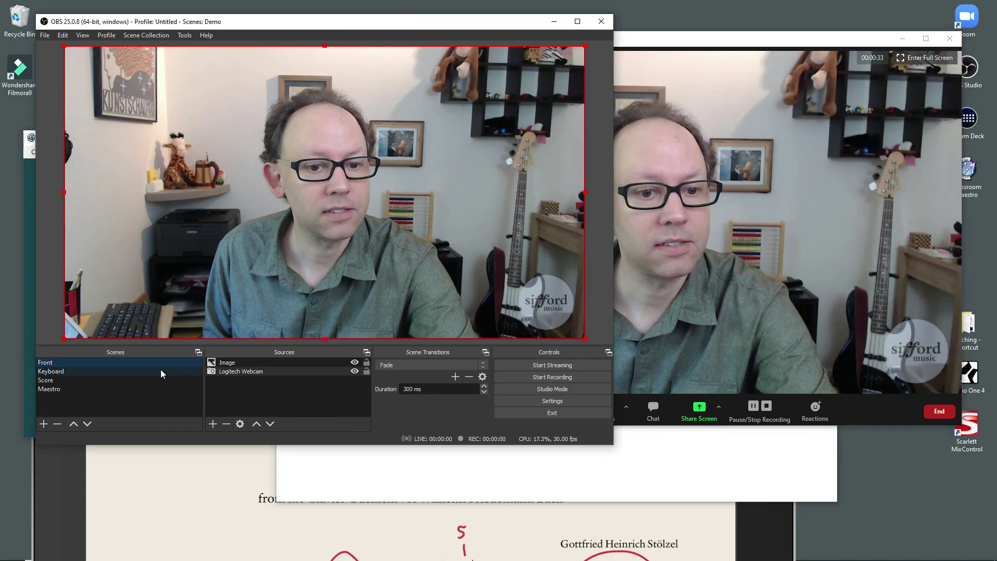
left_click(160, 374)
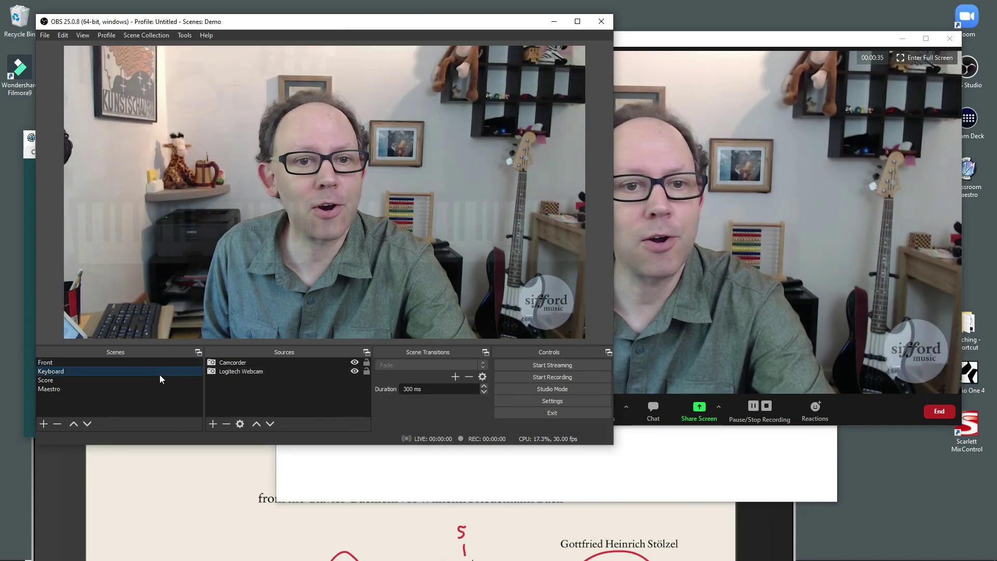
left_click(140, 381)
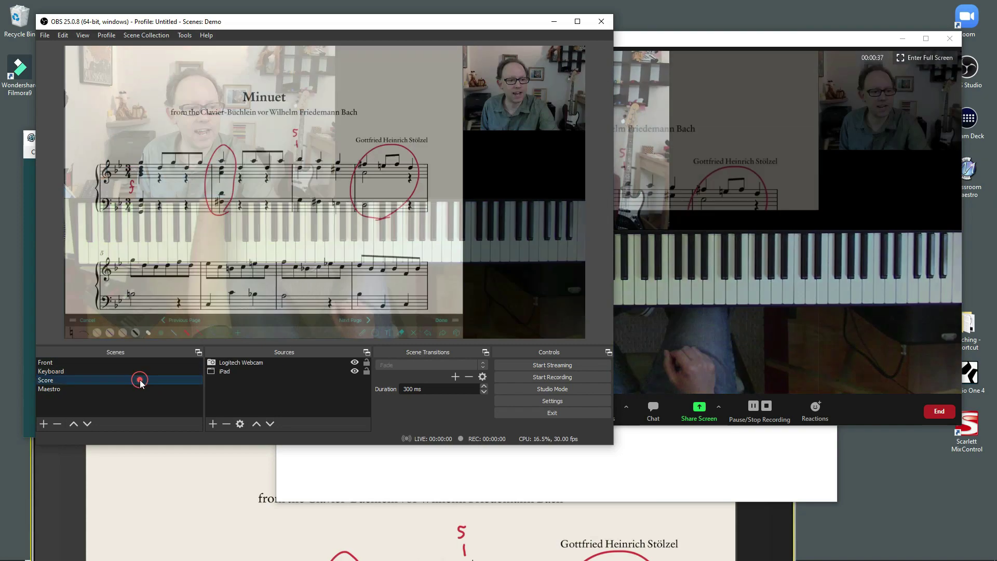
left_click(129, 389)
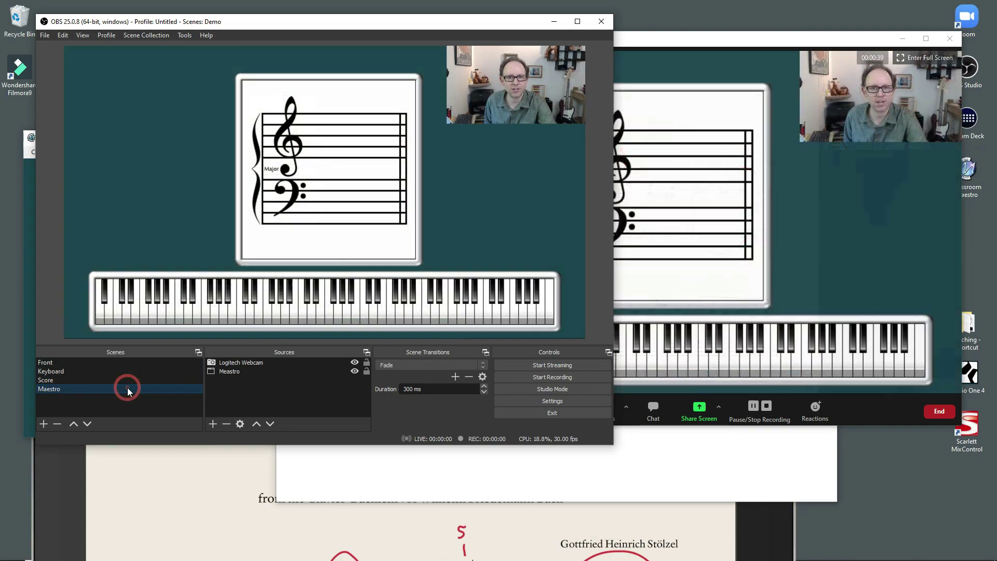
left_click(156, 363)
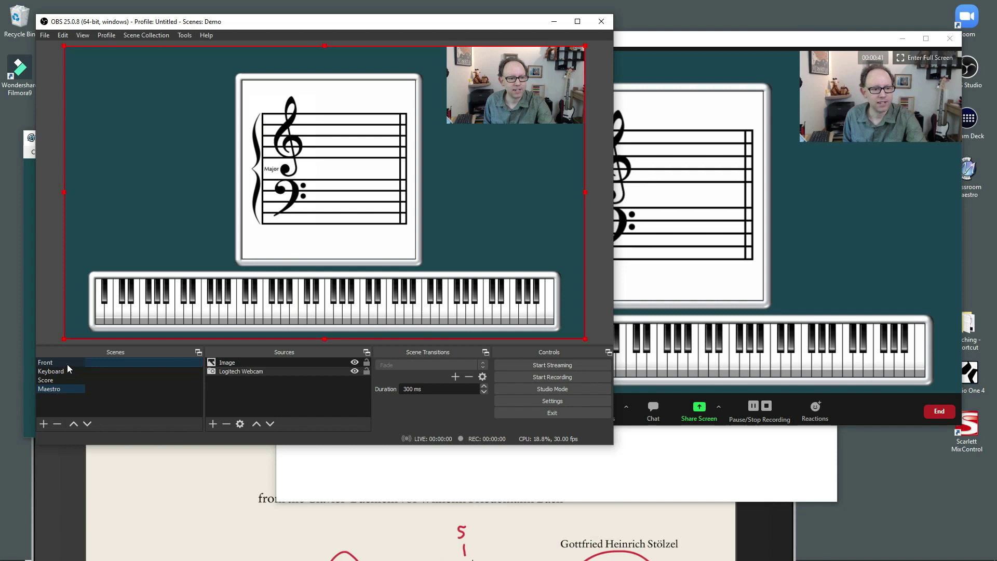
Bring the Zoom meeting forward, then return to OBS and select the Front and Keyboard scenes.
key("alt+Tab")
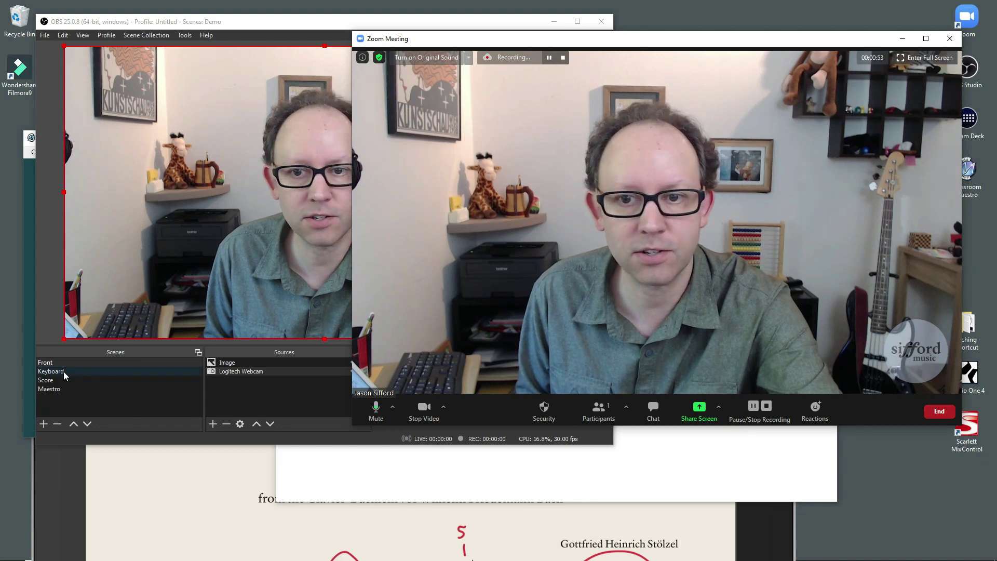
left_click(89, 364)
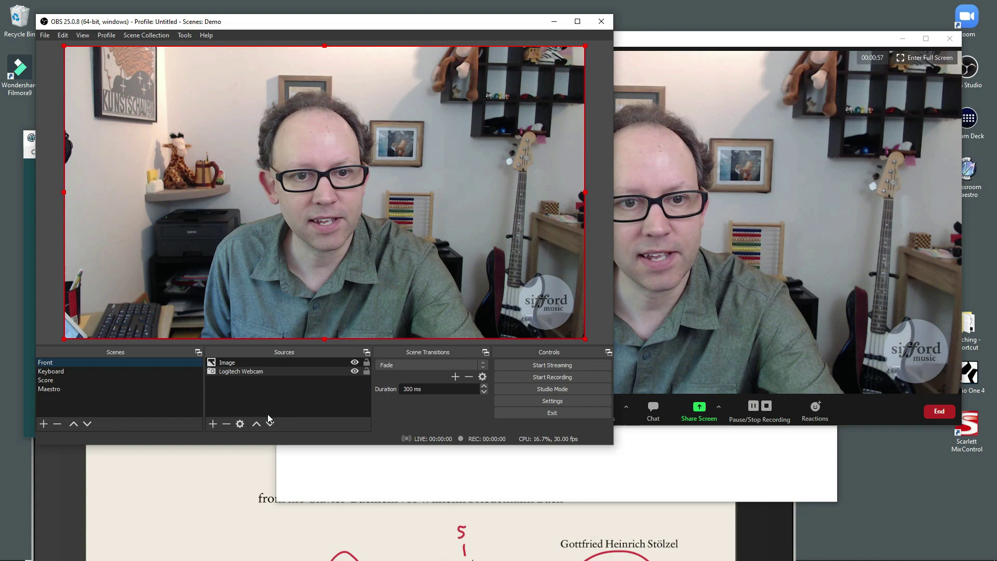
left_click(96, 370)
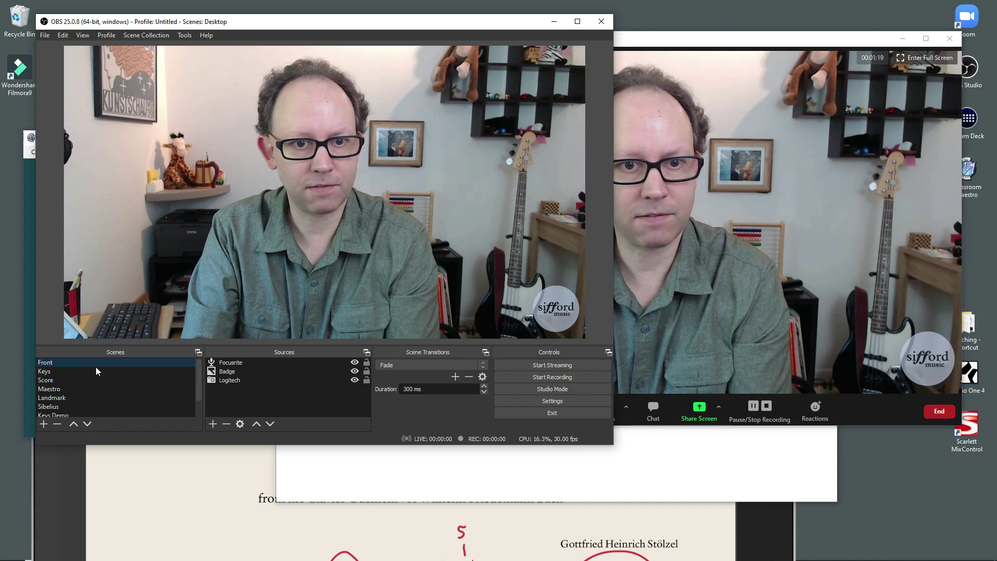
Select the Keys scene, then step down through Score and Maestro and back to Score.
left_click(96, 371)
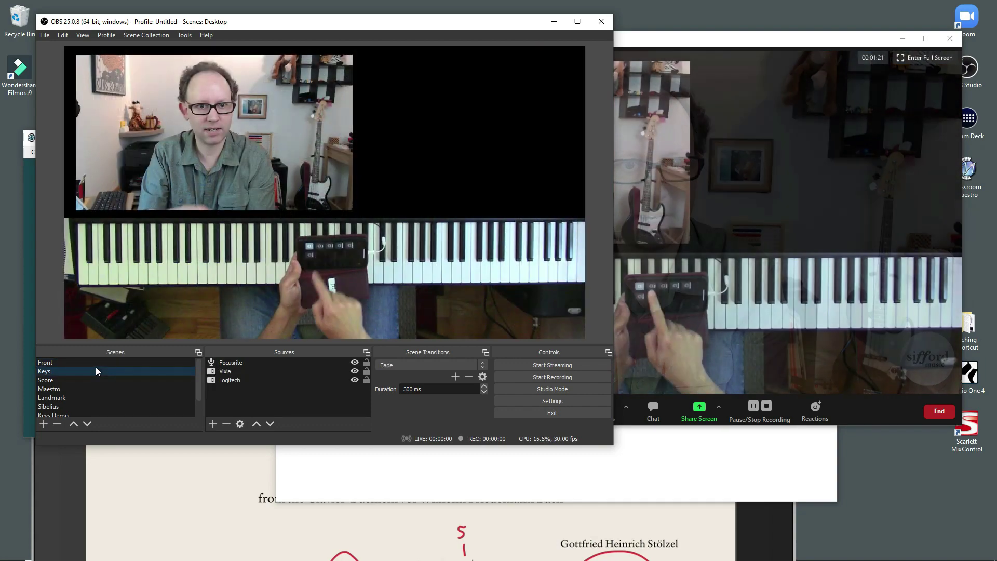
key("Down")
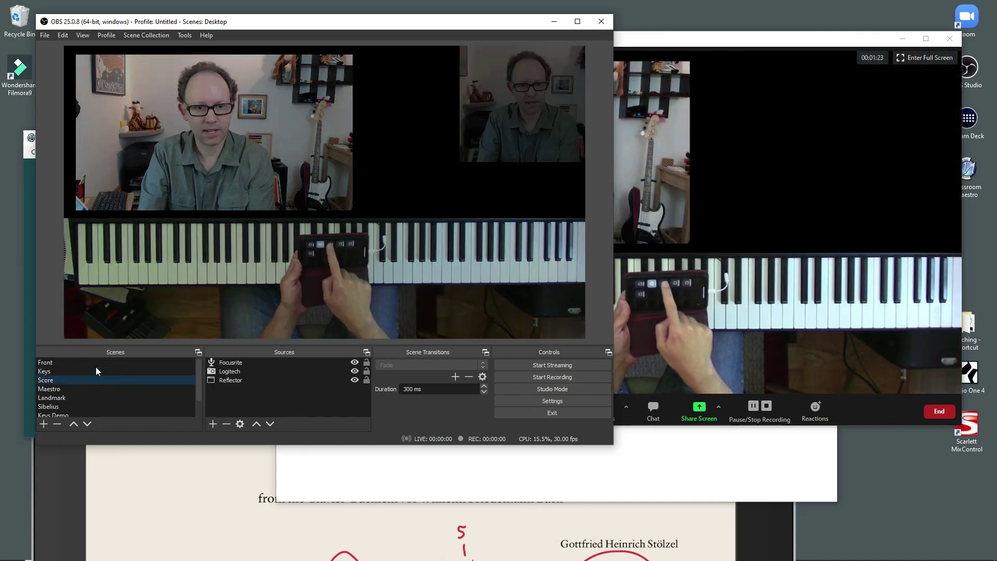
key("Down")
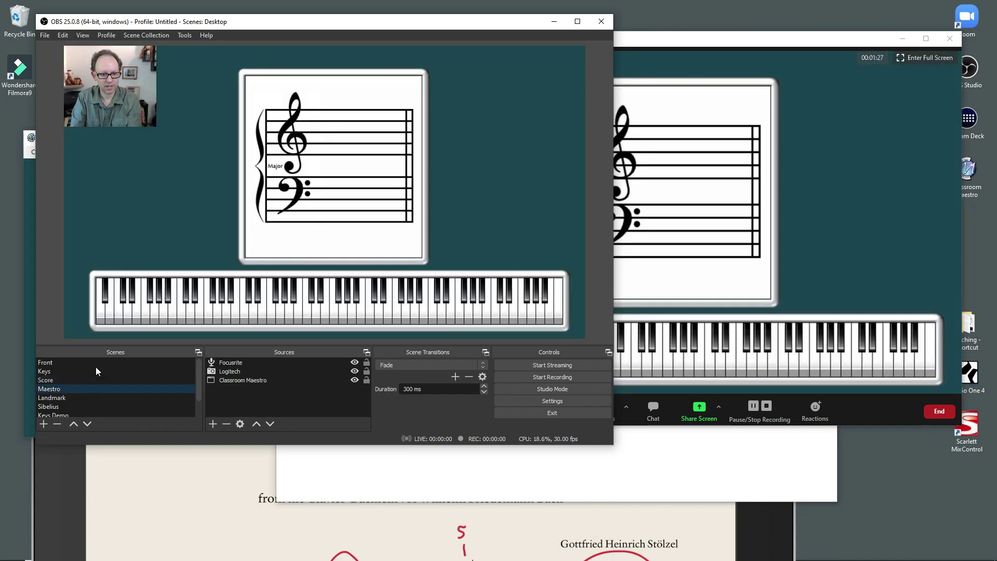
key("Up")
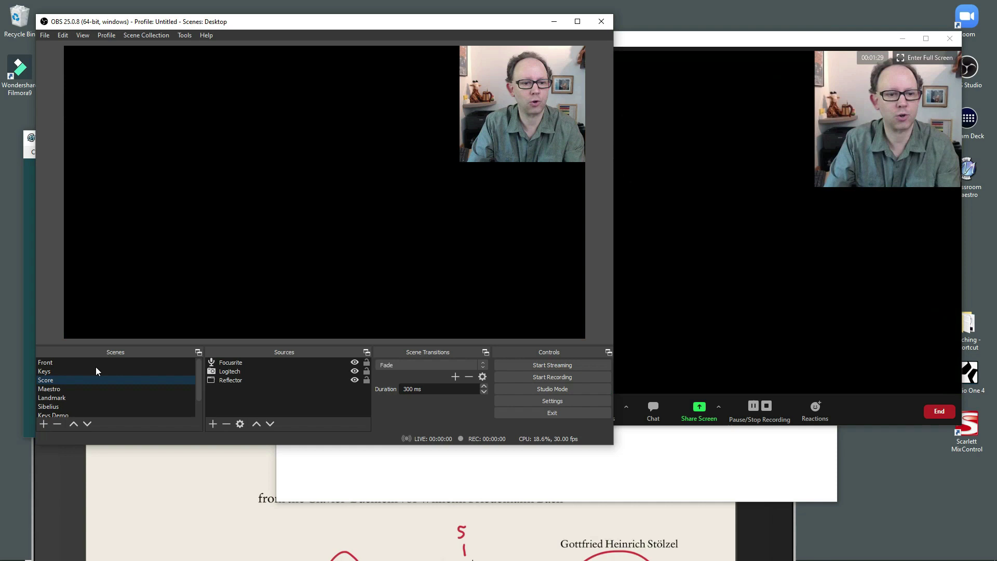
Set the Reflector source to capture the Reflector 3 iPad mirroring window.
double_click(287, 383)
left_click(324, 302)
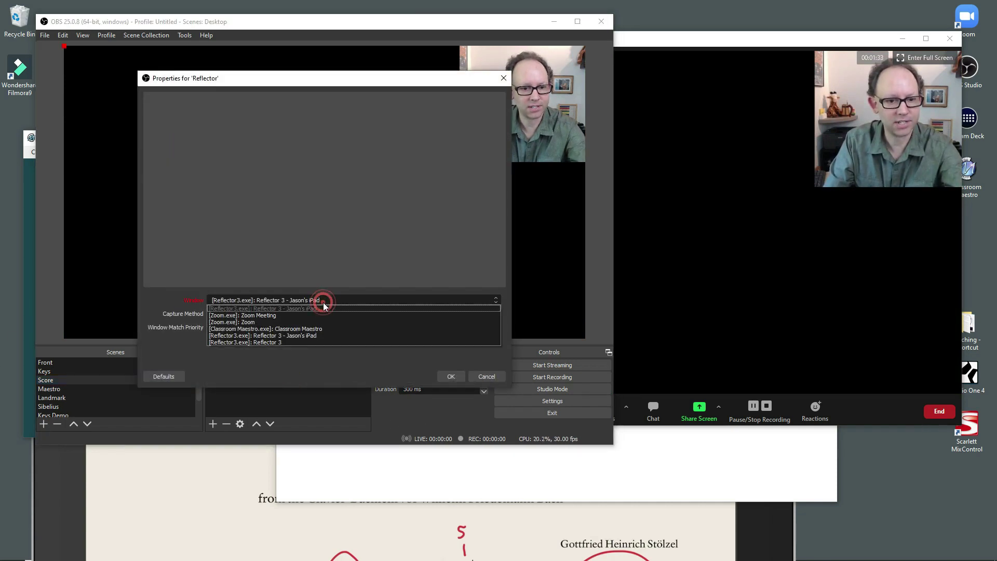
left_click(321, 336)
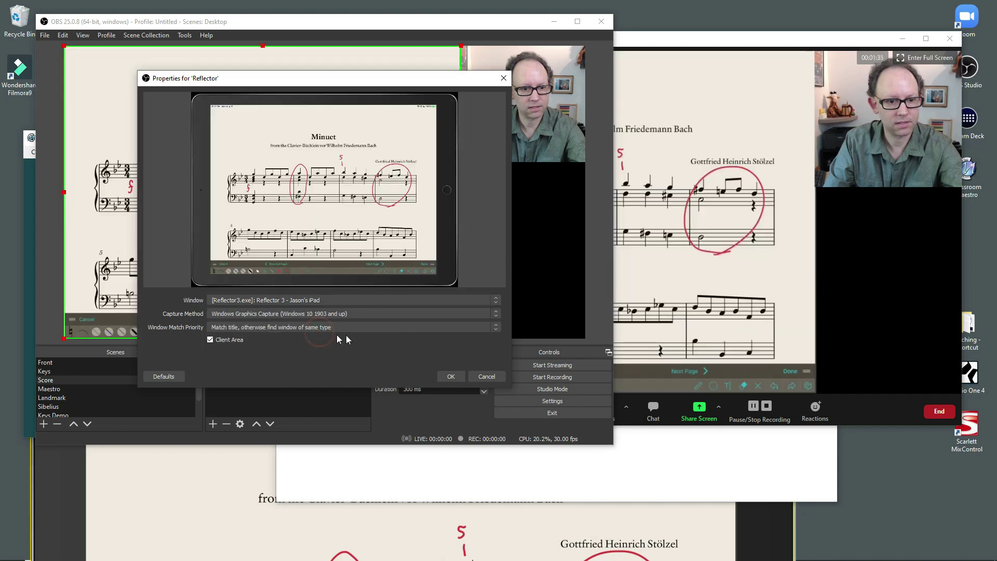
left_click(447, 377)
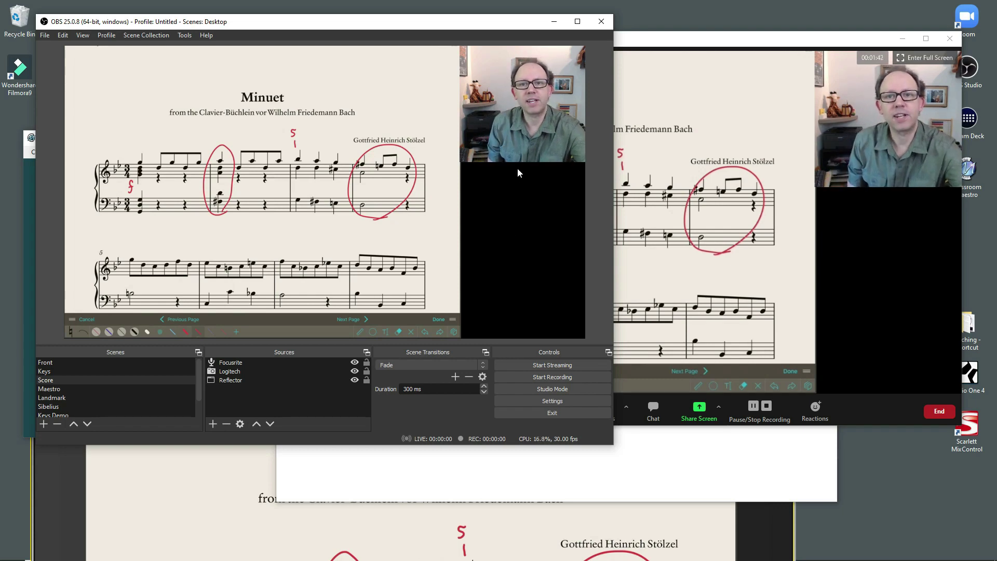
Minimize OBS, then reposition and maximize the Zoom meeting window.
left_click(554, 23)
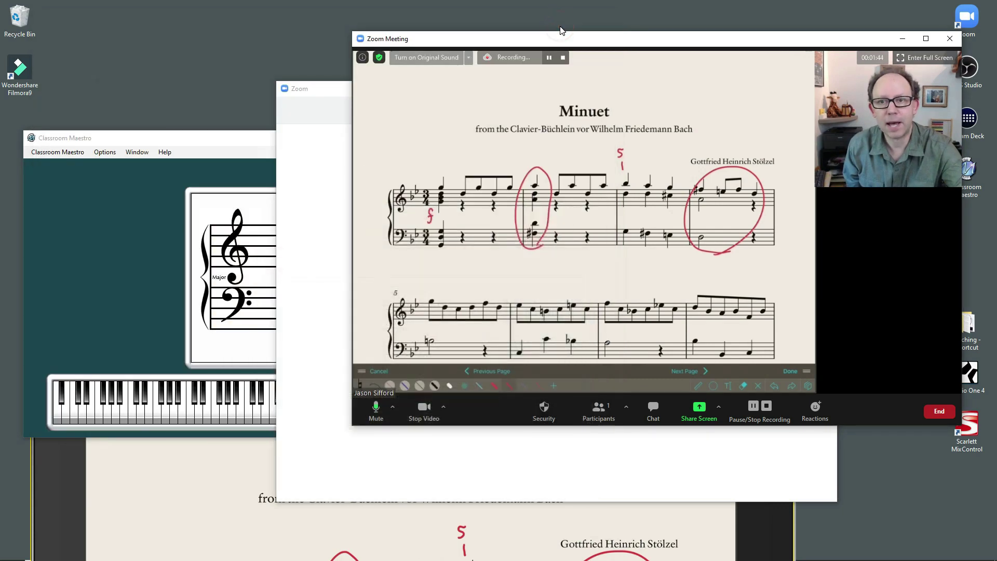
left_click_drag(626, 47, 408, 25)
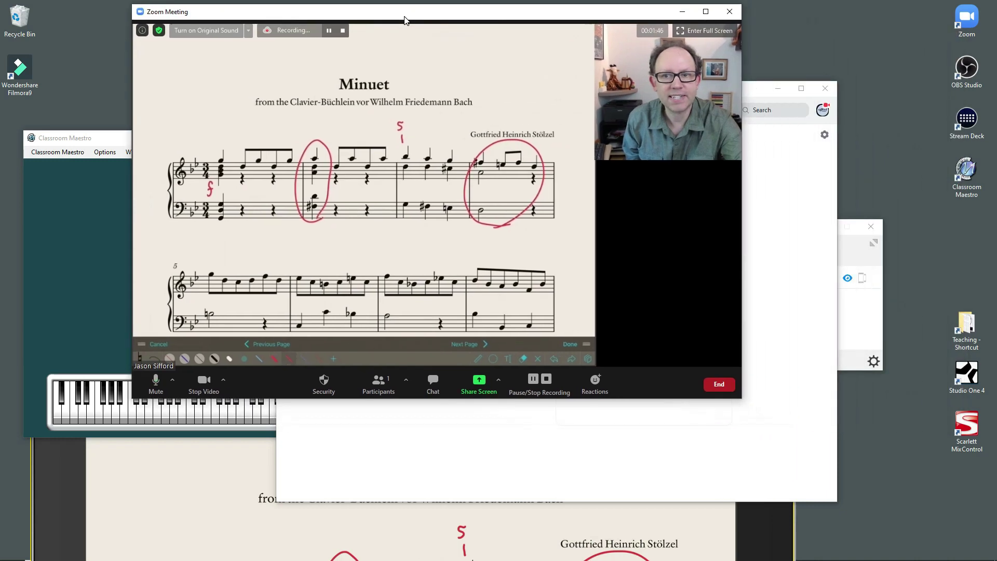
double_click(706, 14)
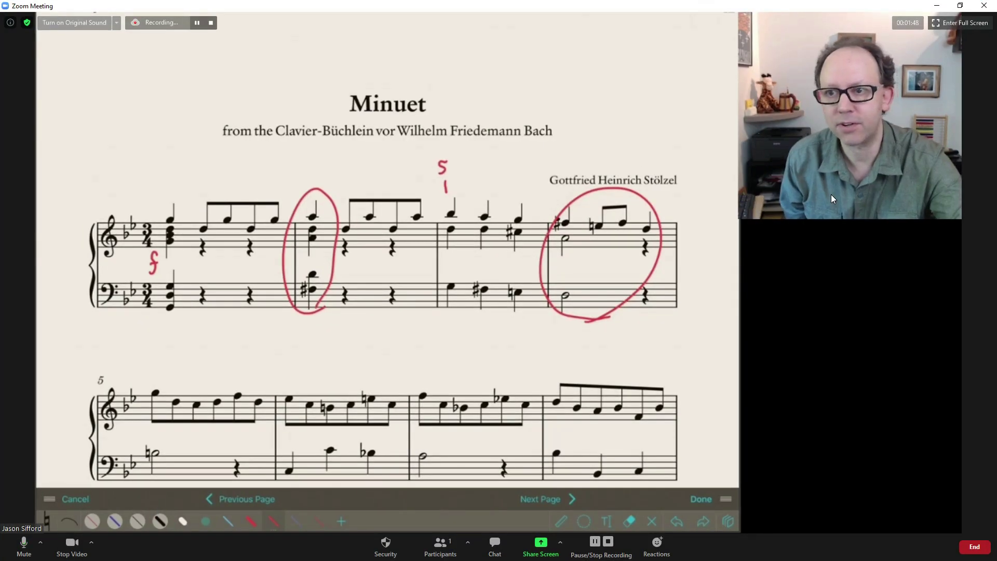